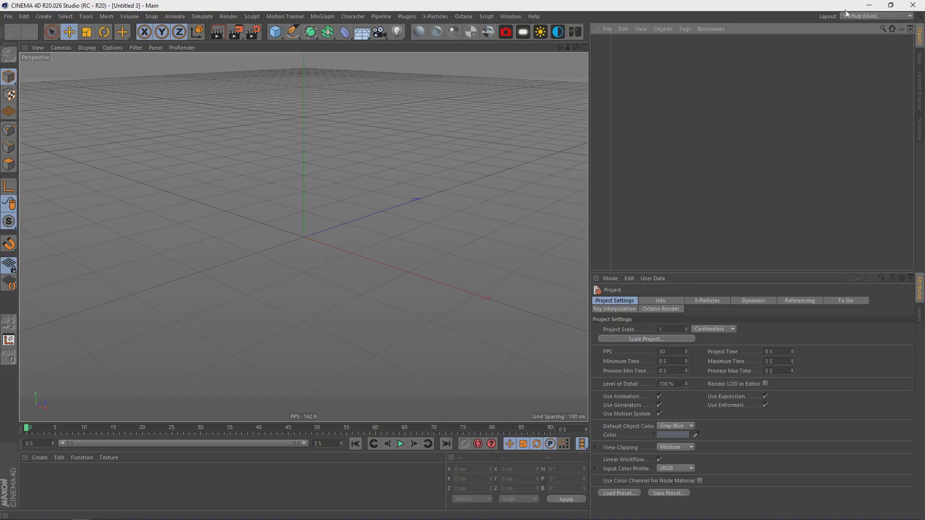
Switch the interface layout to Octane Workflow (User) and add a plane to the scene.
left_click(849, 15)
left_click(870, 92)
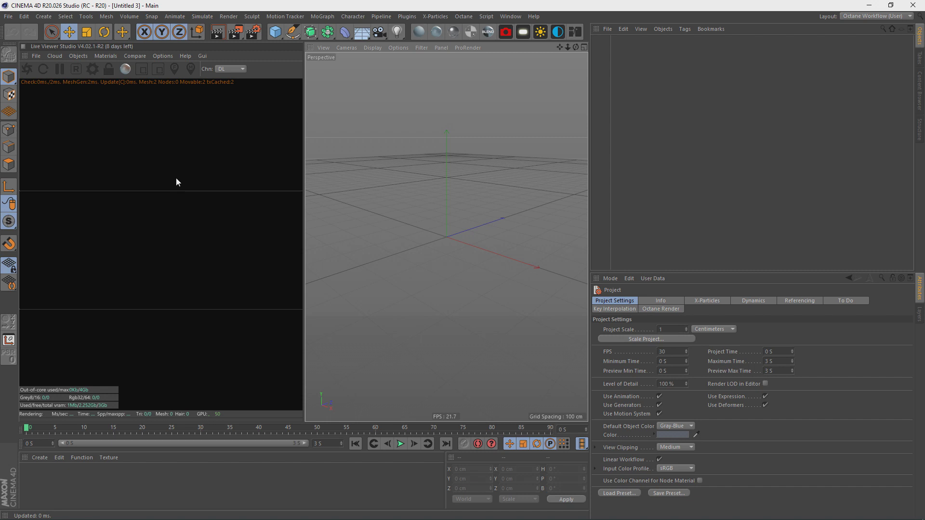
left_click_drag(280, 33, 412, 45)
Start a live render of the plane with the PT channel mode and locked resolution.
left_click(224, 71)
left_click(222, 88)
left_click(108, 69)
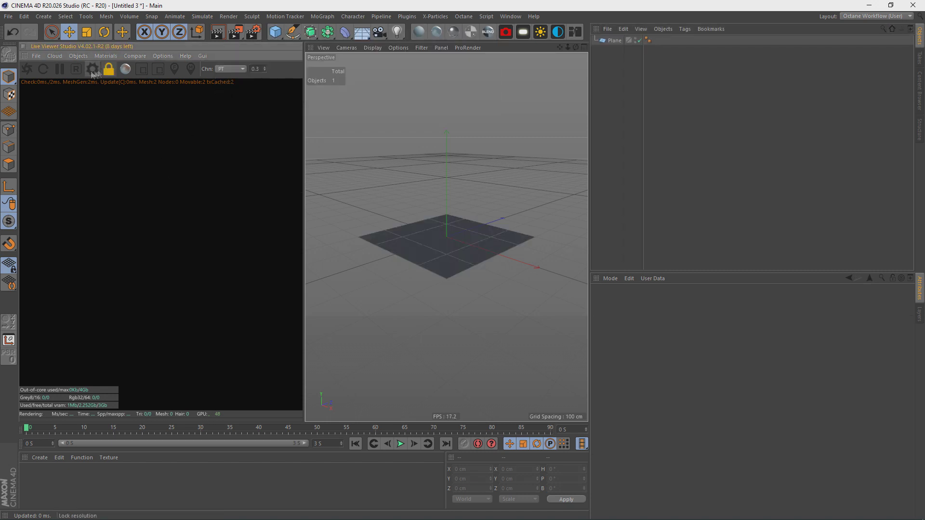
left_click(27, 71)
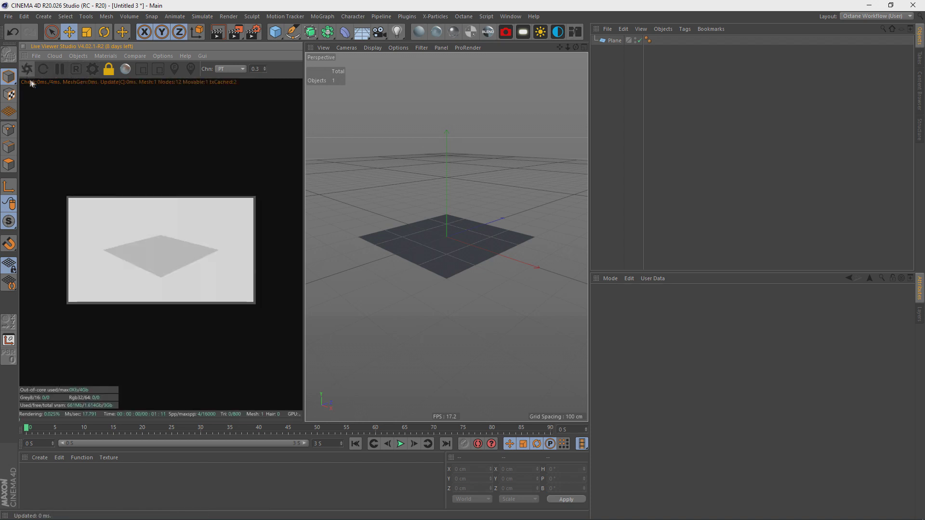
Widen the live render view and set its locked resolution scale to 0.5.
left_click(265, 67)
left_click(265, 67)
left_click_drag(302, 108, 377, 108)
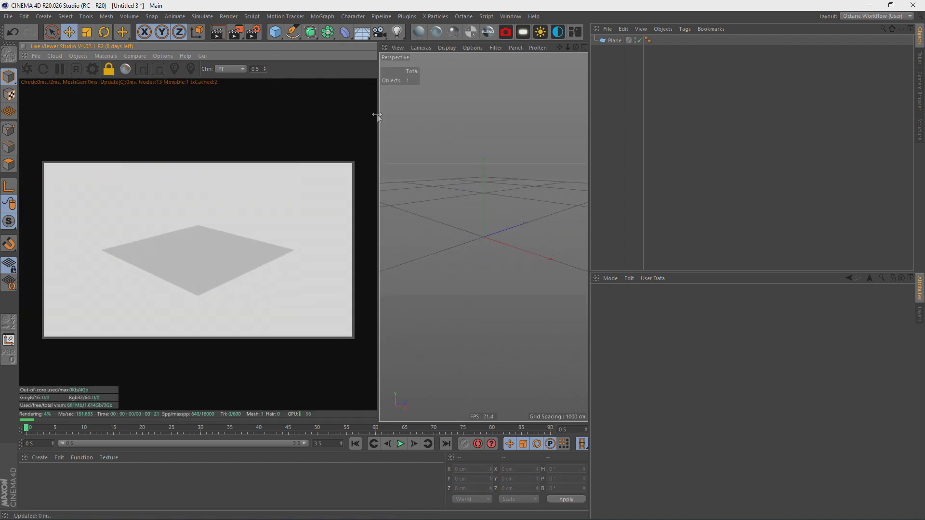
left_click(265, 67)
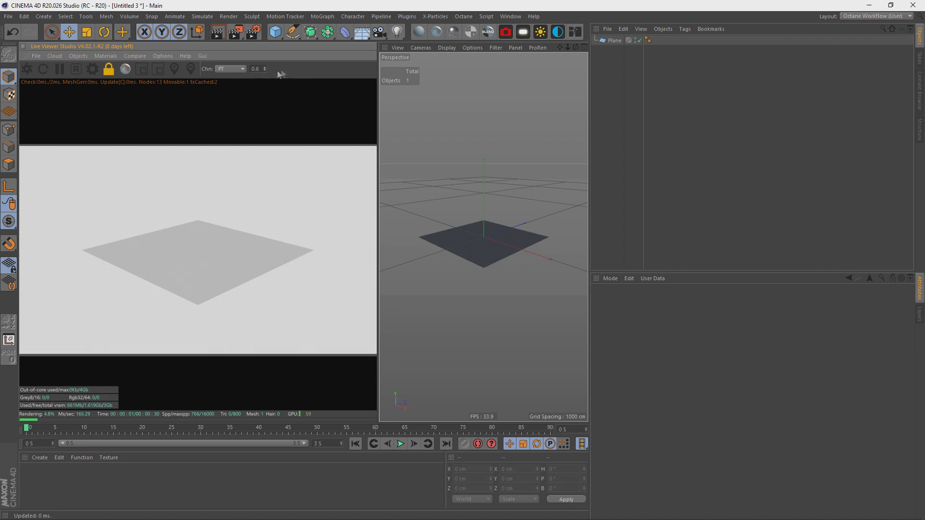
left_click(264, 71)
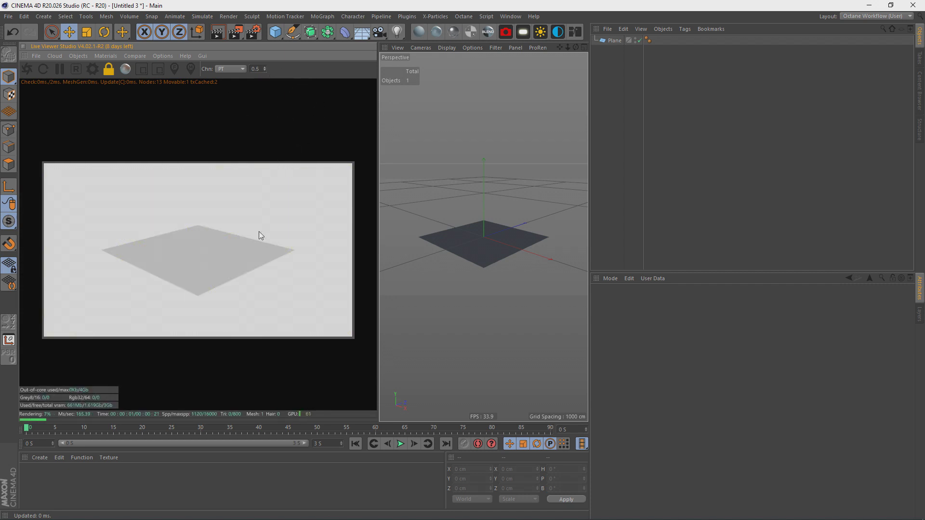
Add an Octane HDRI sky that uses the image Ultimate_Skies_12k_0044.exr.
left_click(626, 108)
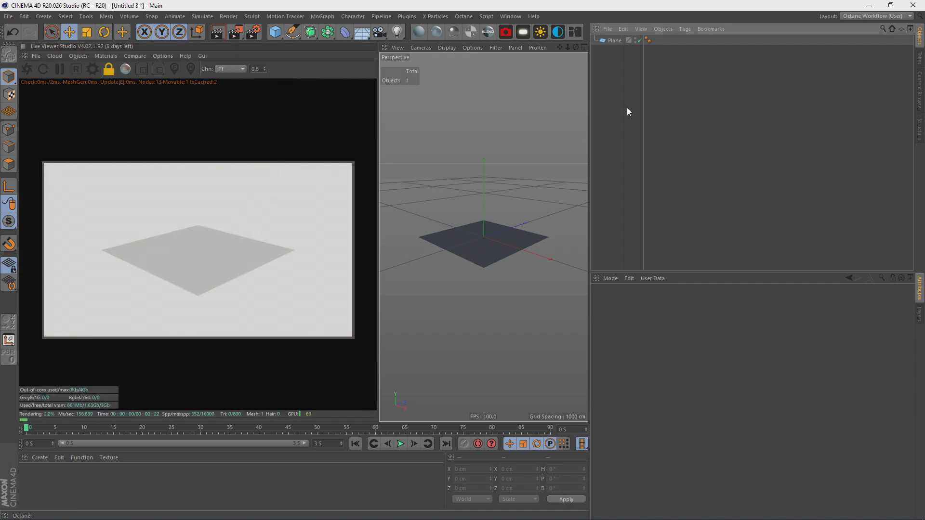
left_click(557, 32)
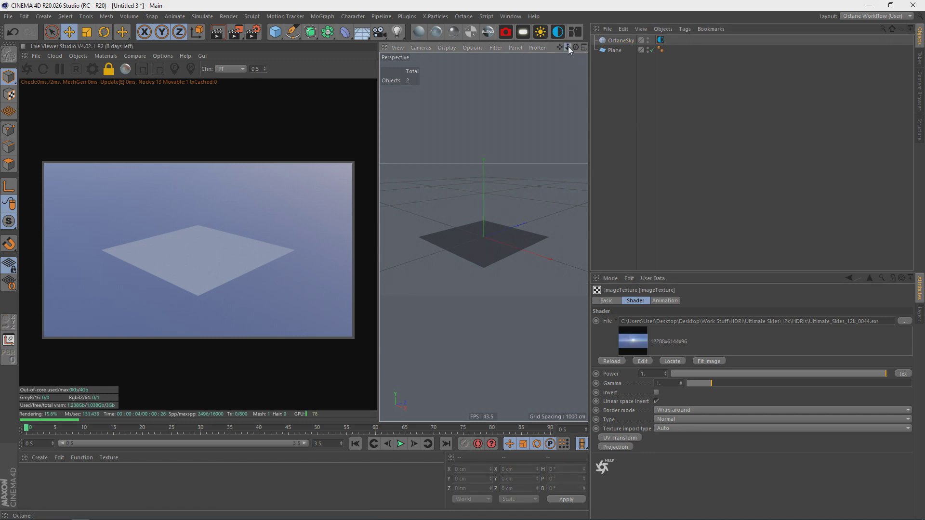
scroll(409, 267, "up", 5)
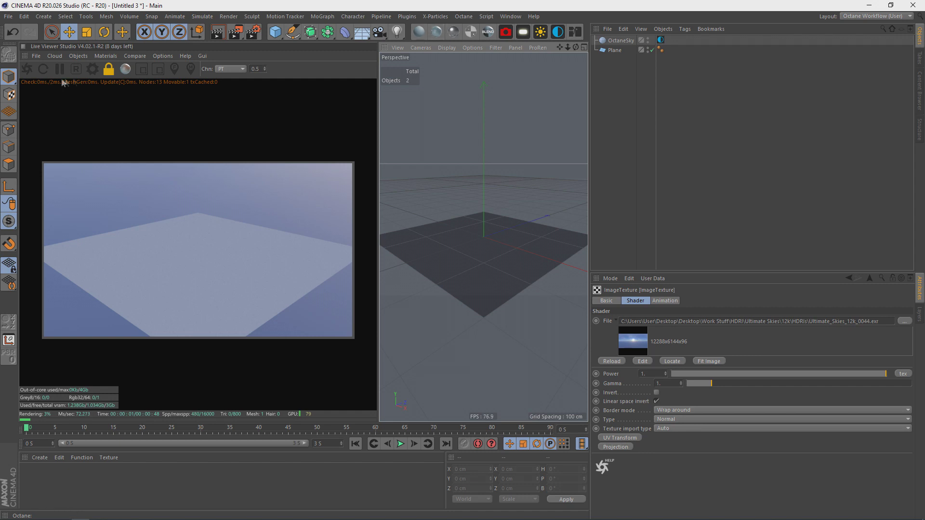
Set the pathtracing kernel to 1024 max samples, diffuse and specular depth 8, and GI clamp 10.
left_click(90, 69)
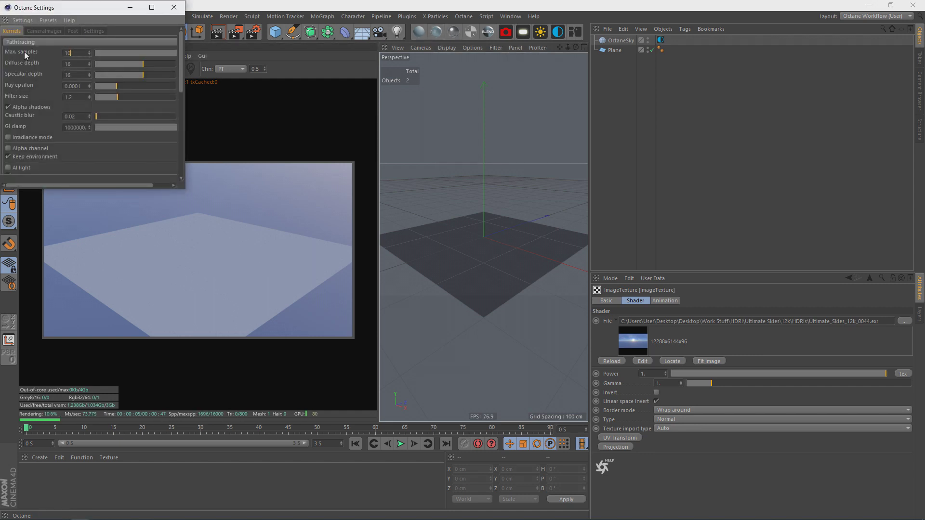
key("Tab")
type("8")
key("Tab")
type("8")
key("Tab")
key("Tab")
key("Tab")
key("Tab")
type("10")
key("Return")
left_click(173, 7)
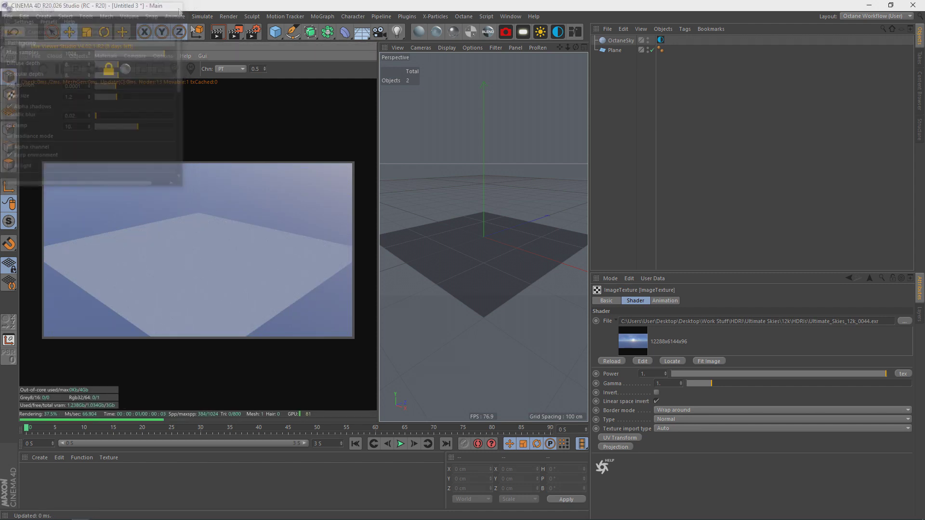
Add an Octane camera, give it the Portrait (80 mm) focal length and reframe the plane through it.
left_click(505, 32)
left_click(626, 40)
left_click(714, 300)
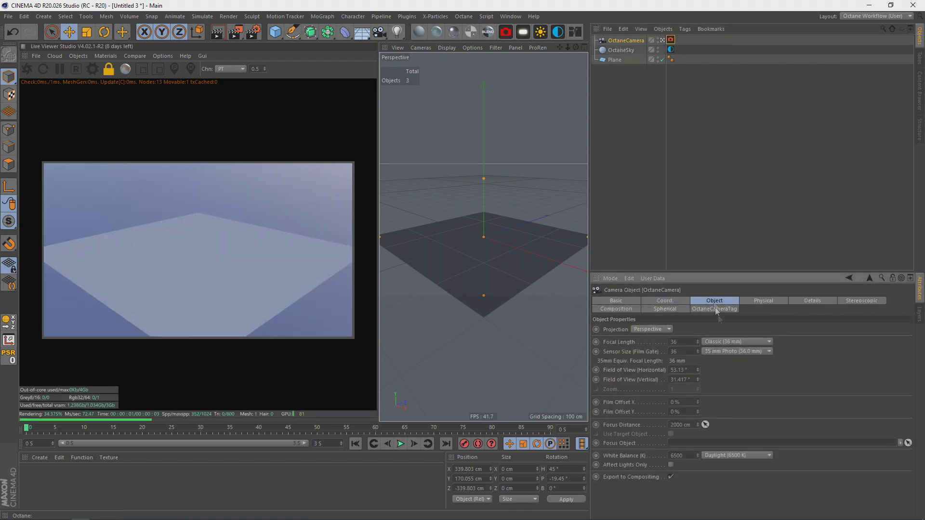
left_click(736, 342)
left_click(742, 400)
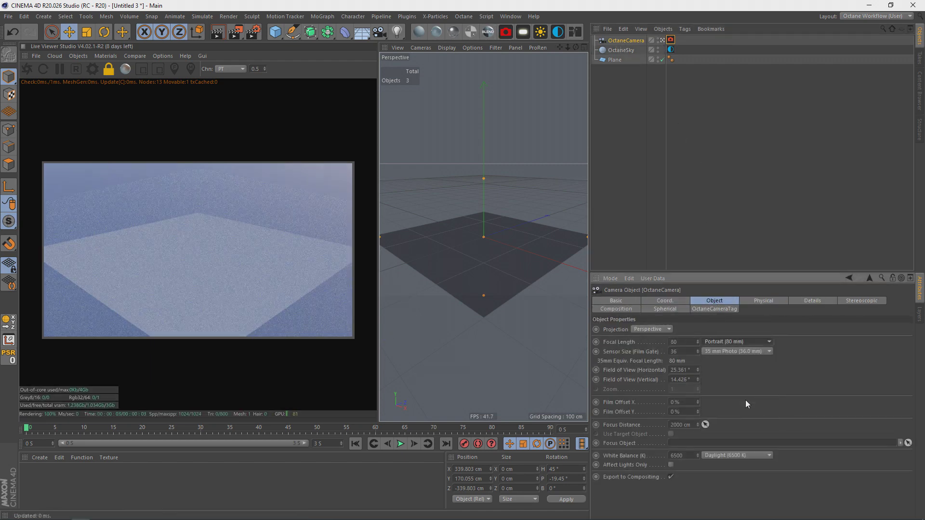
left_click_drag(568, 47, 530, 47)
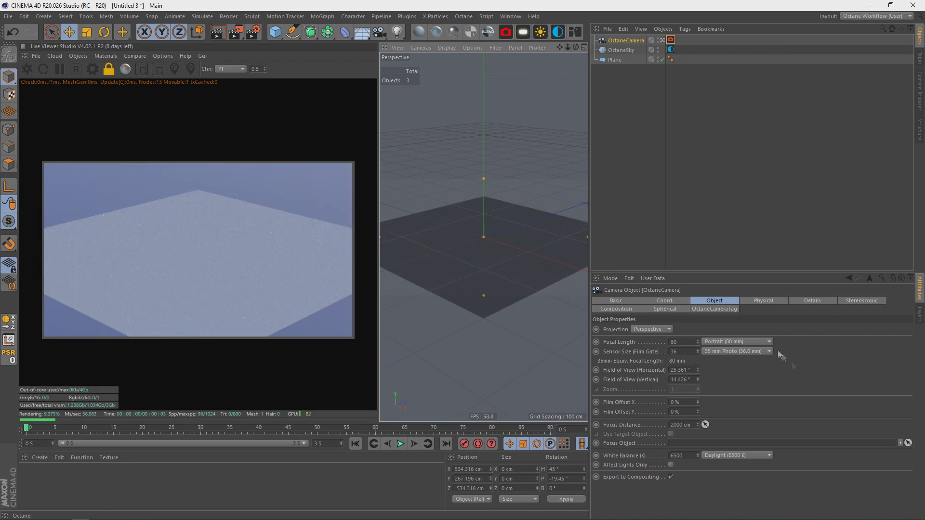
Set the camera's focal length to 115 mm and lower it to a shallow angle over the plane.
left_click(753, 340)
left_click(687, 341)
type("12")
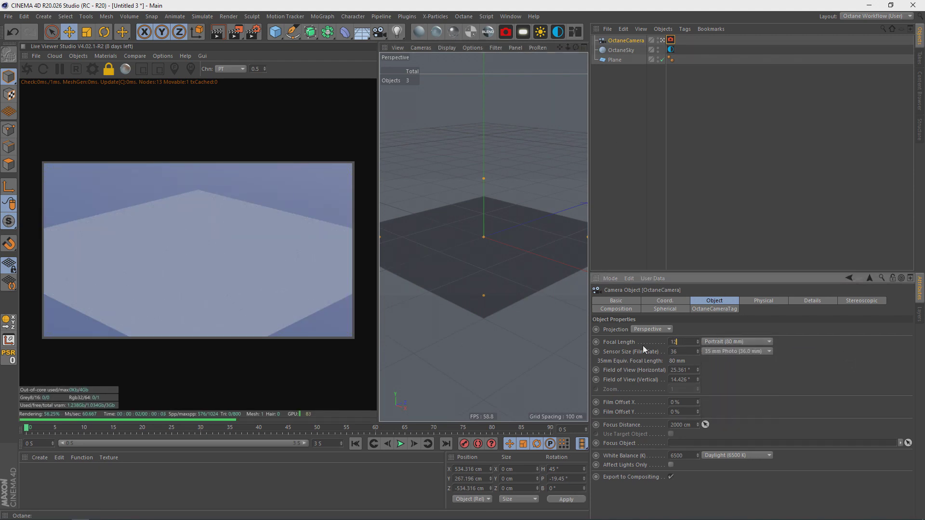
type("5")
key("Return")
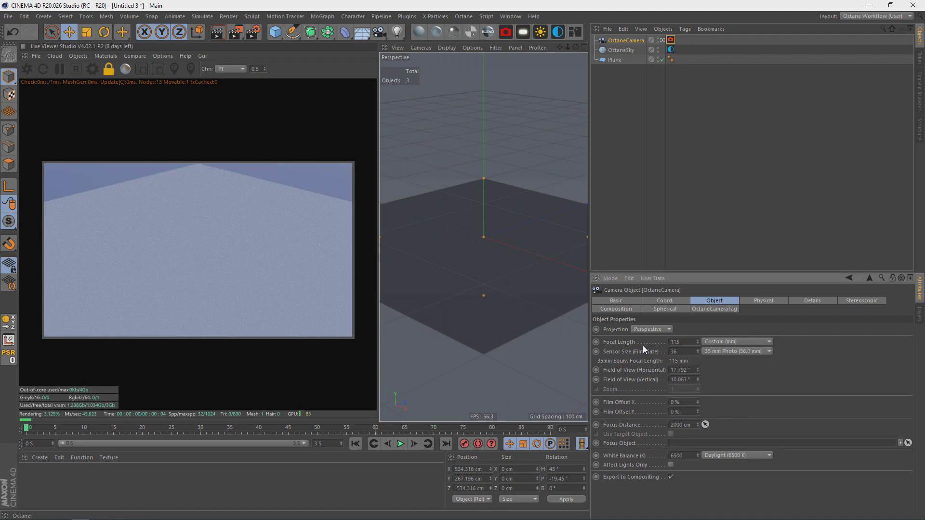
left_click_drag(575, 48, 556, 71)
Create an Octane diffuse material and apply it to the plane.
left_click(160, 479)
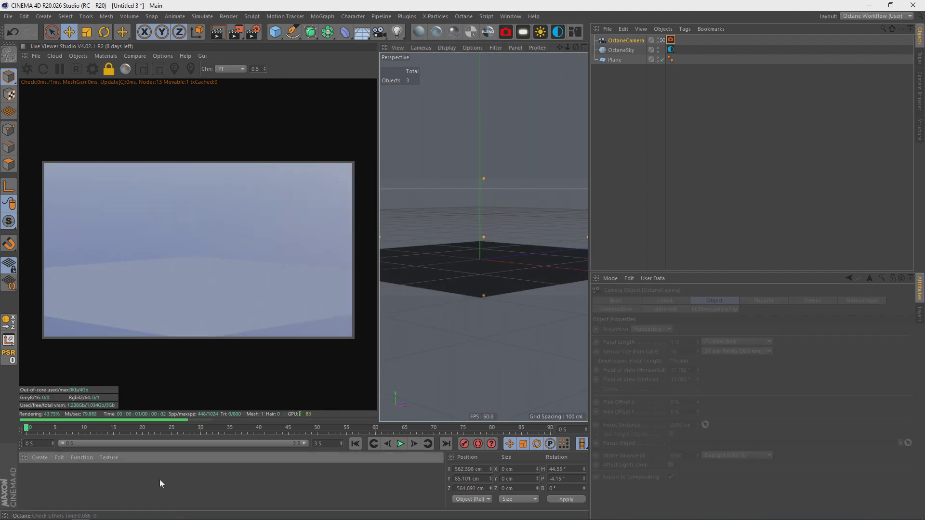
left_click(419, 31)
left_click_drag(30, 476, 467, 264)
Open the diffuse material in an enlarged Octane Node Editor and add a Displacement node.
left_click(575, 32)
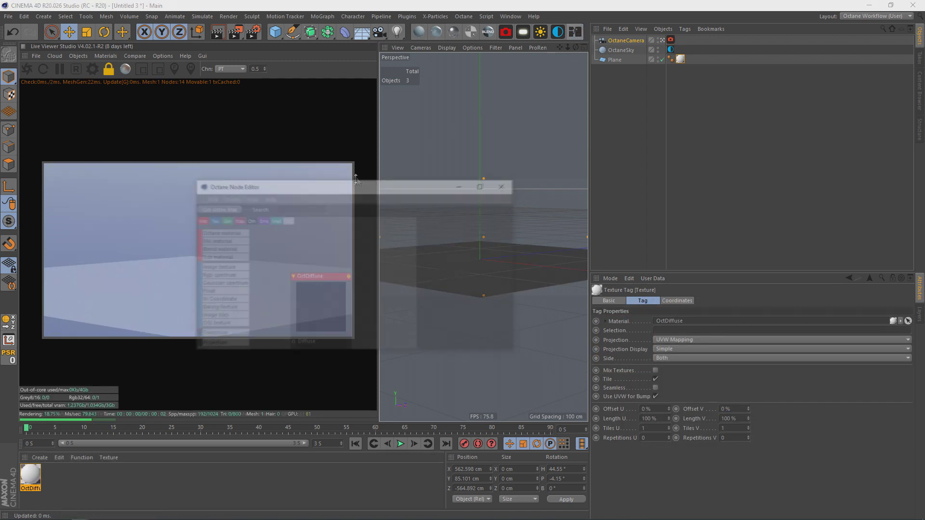
left_click_drag(337, 188, 525, 84)
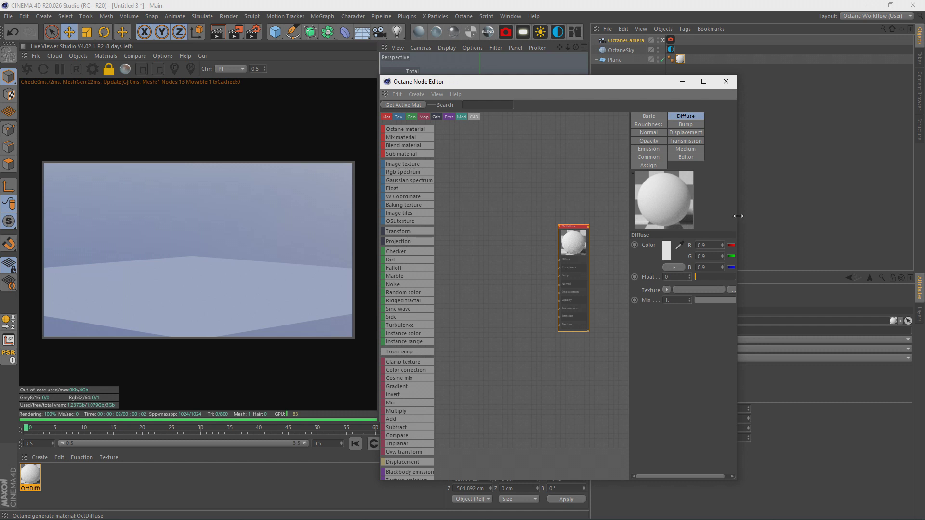
left_click_drag(737, 217, 829, 217)
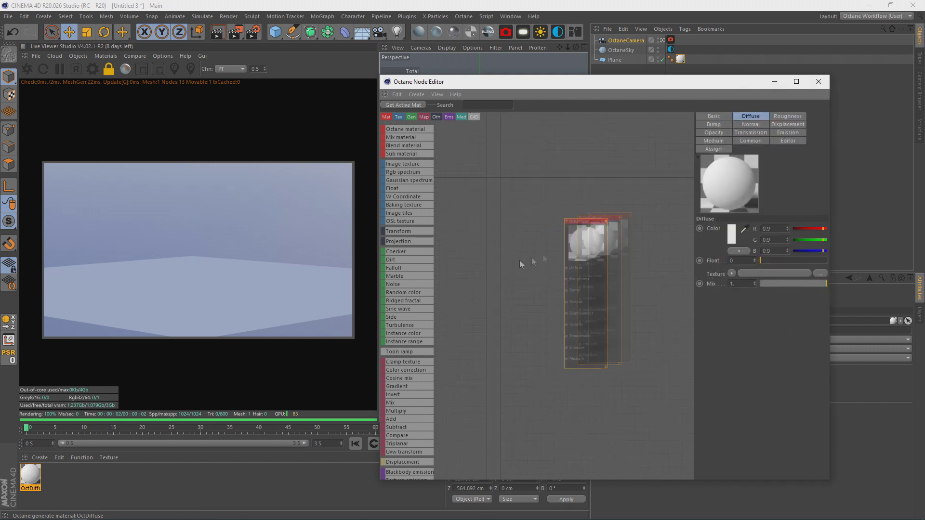
scroll(420, 373, "down", 2)
left_click(523, 322)
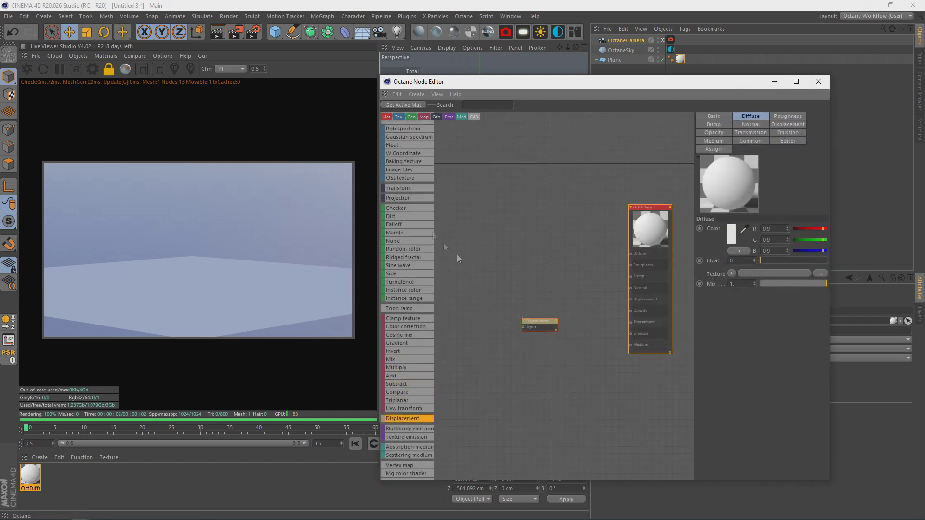
Connect an RGB spectrum node to Diffuse and feed the Displacement node with the mountain height map, without copying the image to the project.
scroll(418, 154, "up", 1)
left_click_drag(405, 139, 467, 322)
left_click_drag(537, 321, 564, 340)
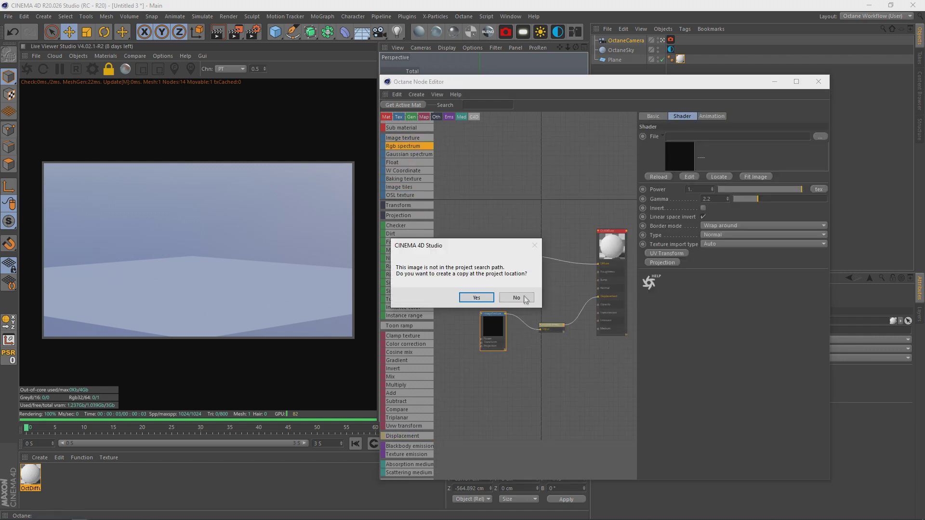
left_click(520, 295)
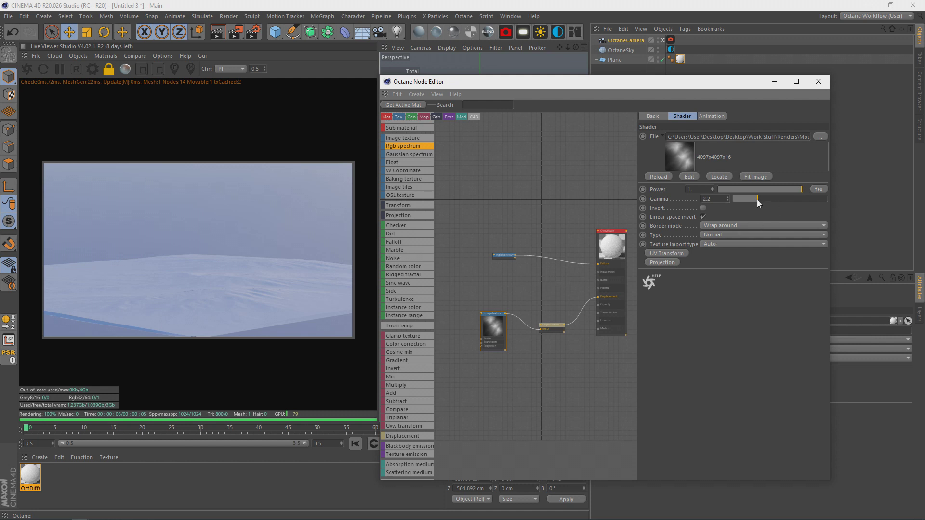
Set the displacement amount to about 101.8 cm and its level of detail to 4096x4096, and close the node editor.
left_click_drag(757, 203, 782, 206)
key("ctrl+z")
left_click(553, 327)
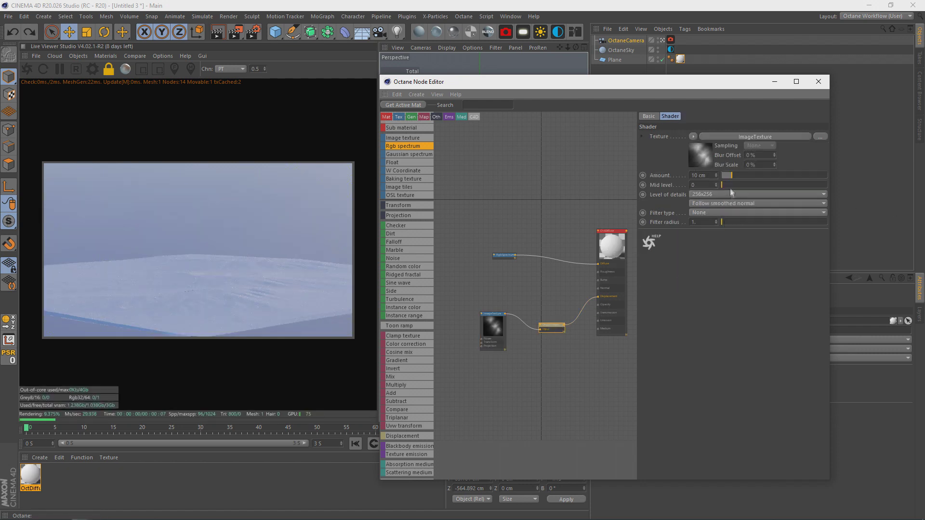
left_click_drag(734, 175, 829, 180)
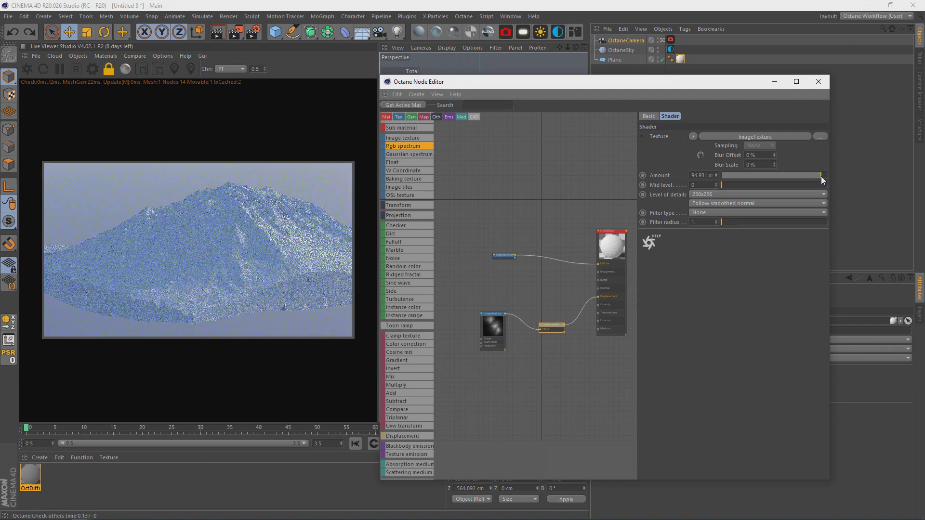
left_click(727, 195)
left_click(709, 243)
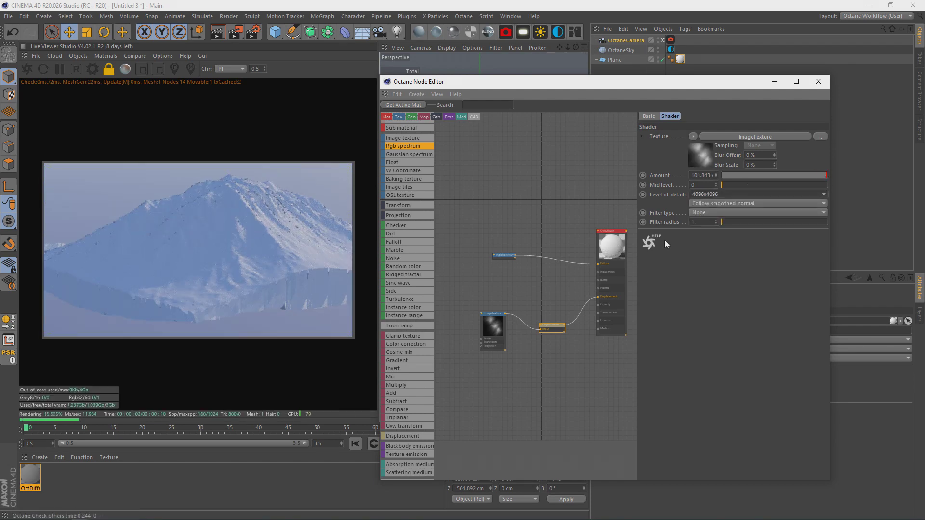
left_click(818, 82)
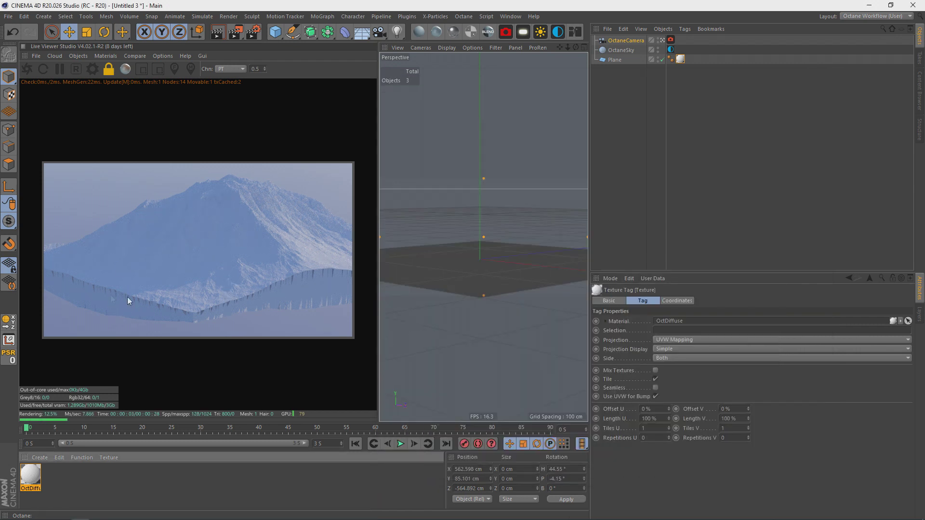
Make the plane editable in polygon mode and leave the Octane camera view.
left_click(613, 60)
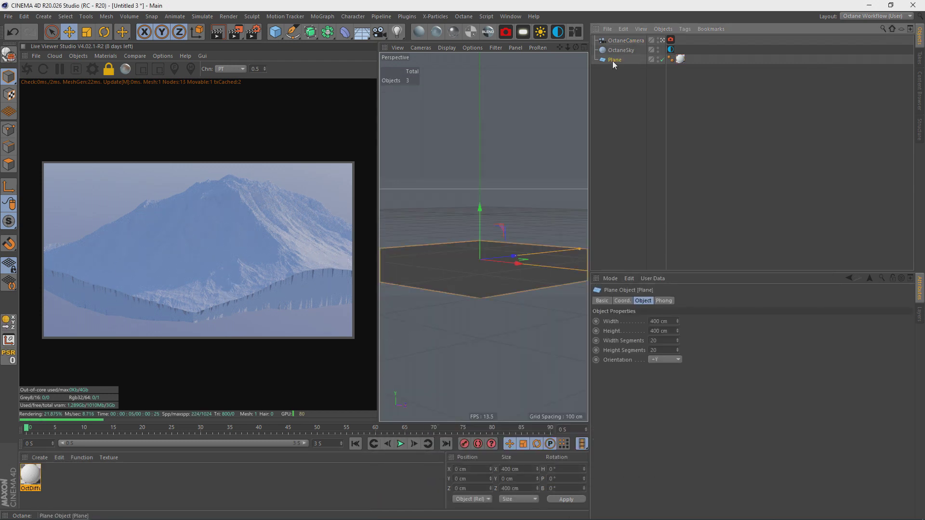
left_click(613, 61, "ctrl")
left_click(612, 62, "ctrl")
key("c")
left_click(9, 164)
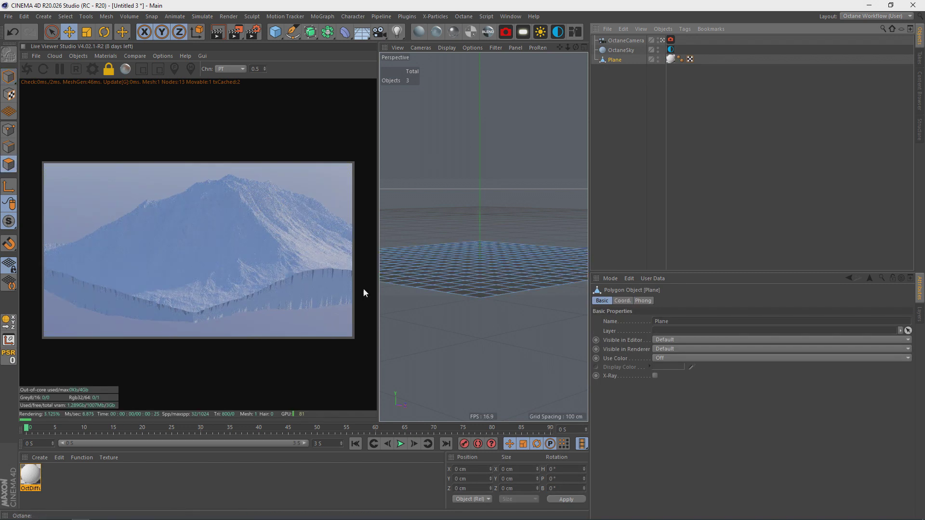
key("e")
left_click(663, 41)
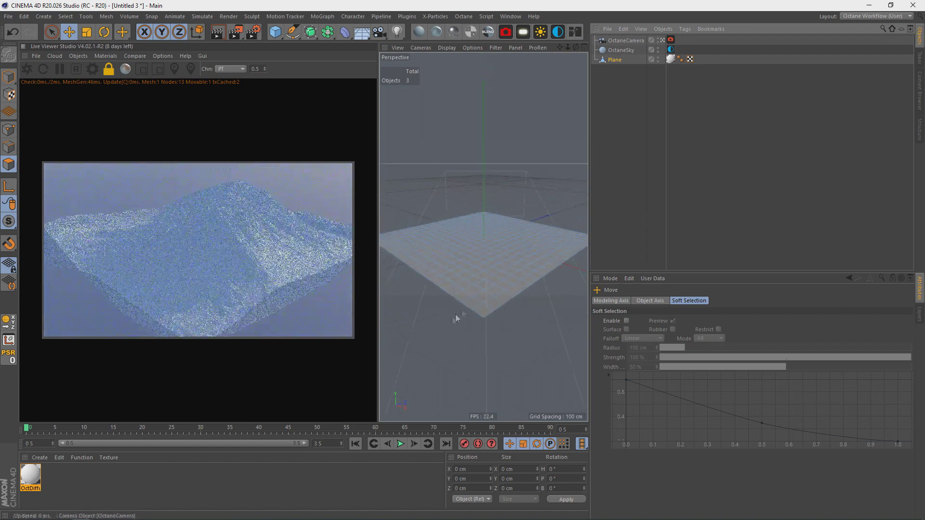
Add two loop cuts just inside the edges meeting at the plane's near corner, the second at 16.667% offset.
left_click_drag(485, 309, 490, 291, "alt")
right_click_drag(490, 291, 512, 283, "alt")
middle_click_drag(472, 292, 435, 298, "alt")
middle_click_drag(460, 271, 513, 190, "alt")
left_click_drag(513, 187, 474, 230, "alt")
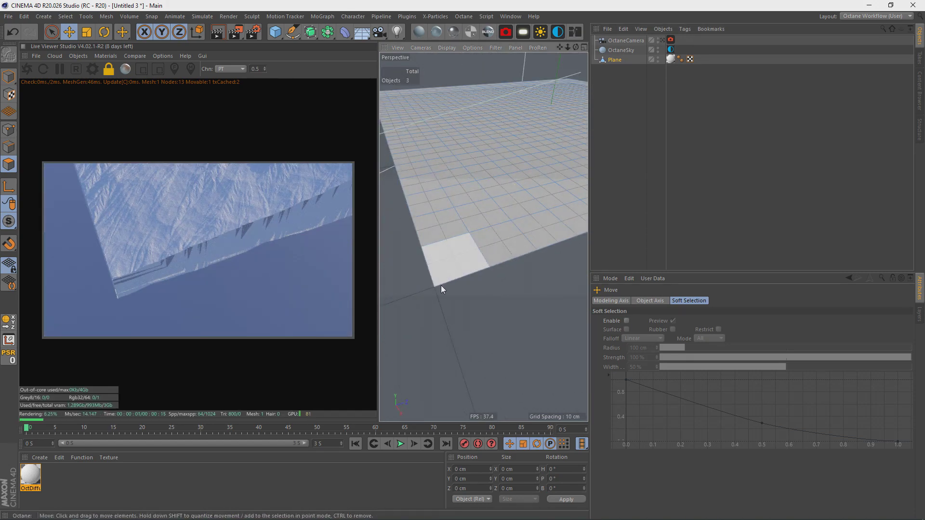
key("k")
key("l")
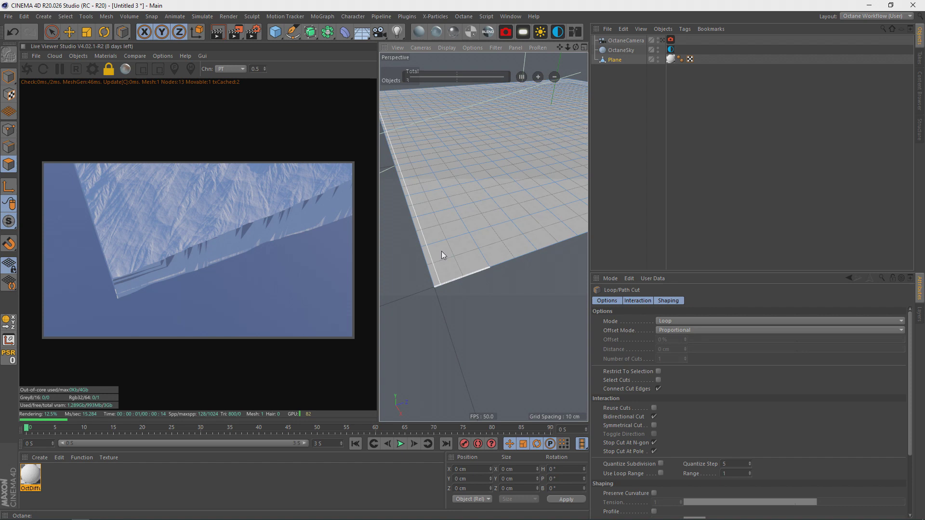
left_click(441, 285)
left_click(432, 280)
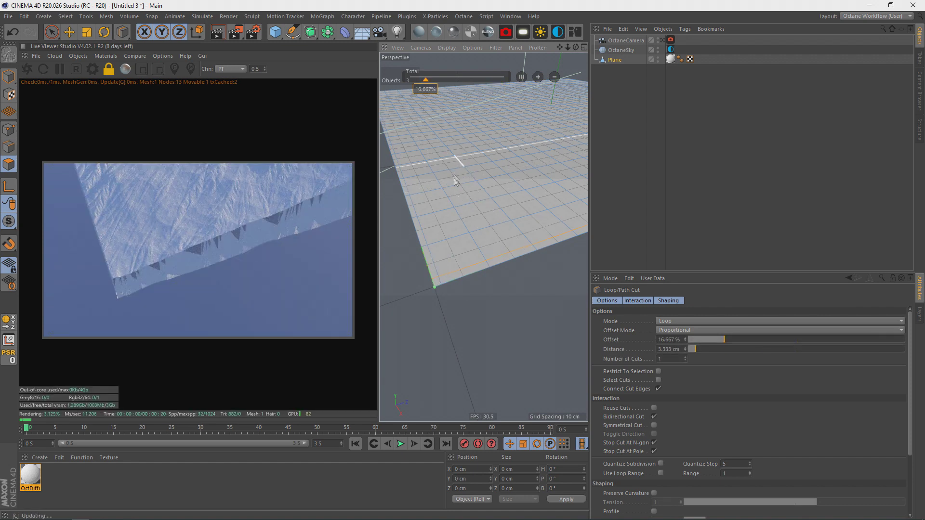
Add two loop cuts just inside the edges at the plane's opposite corner, with offsets of 83.333% and 16.667%.
scroll(487, 149, "down", 5)
middle_click_drag(516, 118, 451, 216, "alt")
right_click_drag(452, 213, 485, 169, "alt")
left_click(454, 221)
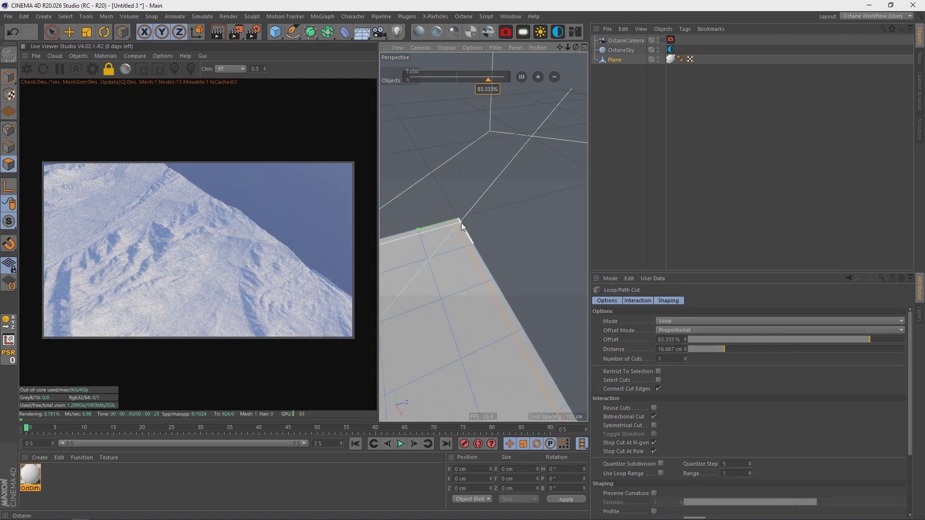
left_click_drag(488, 80, 426, 79)
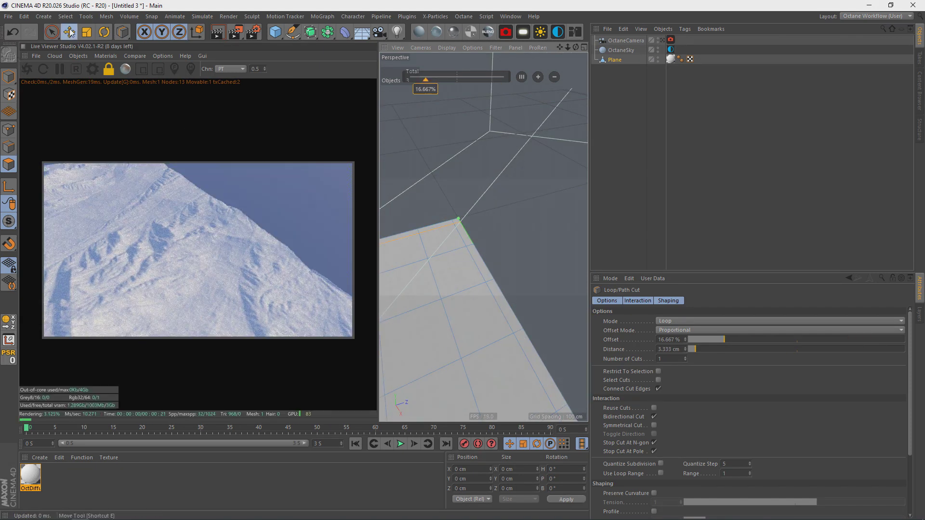
Loop-select the narrow outer polygon strips along all four edges of the plane, delete them, and return to Model mode.
left_click(70, 32)
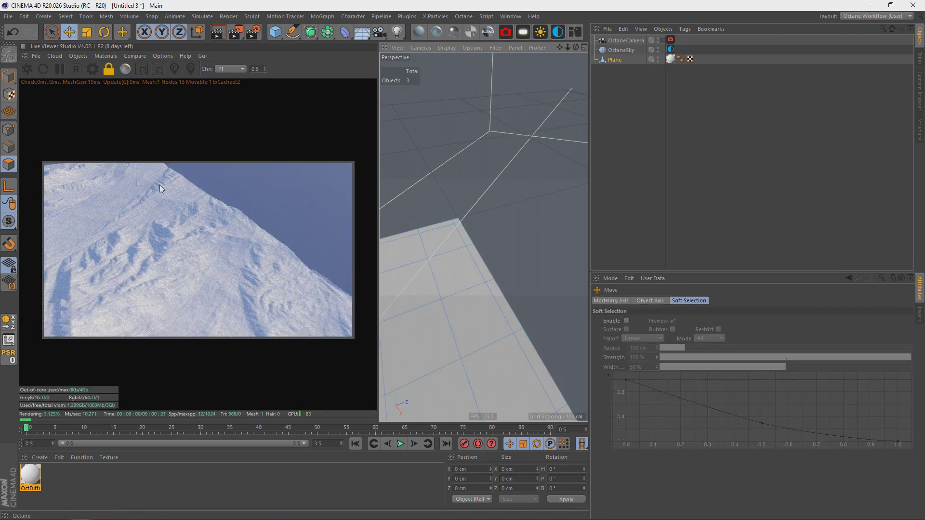
key("u")
key("l")
left_click(459, 223)
right_click_drag(452, 248, 419, 294, "alt")
middle_click_drag(419, 294, 473, 264, "alt")
right_click_drag(460, 229, 503, 172, "alt")
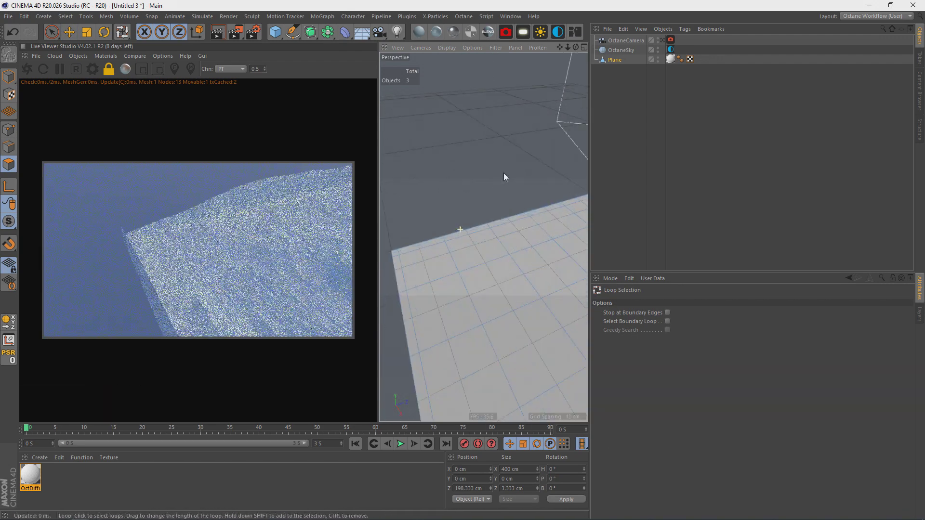
left_click(444, 237)
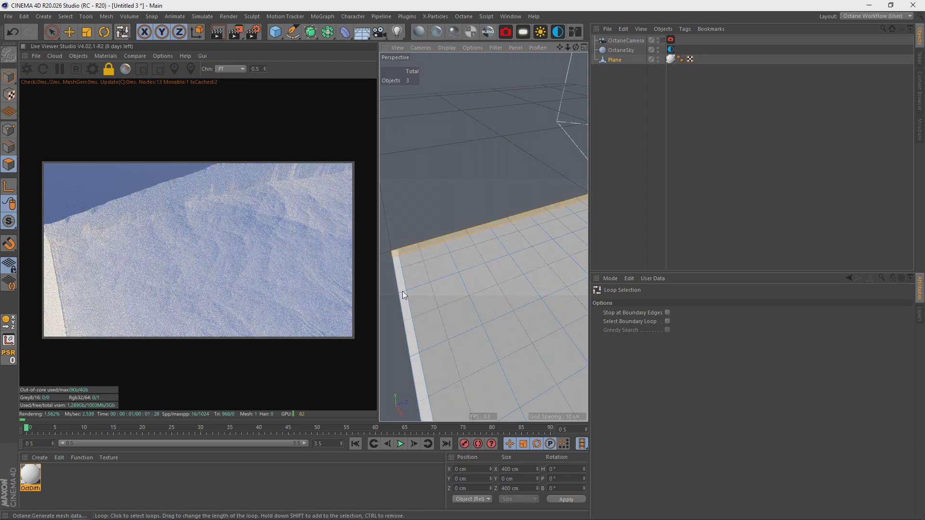
mouse_move(481, 279)
left_mouse_down("alt")
mouse_move(481, 361)
mouse_move(495, 295)
mouse_move(471, 294)
left_mouse_up("alt")
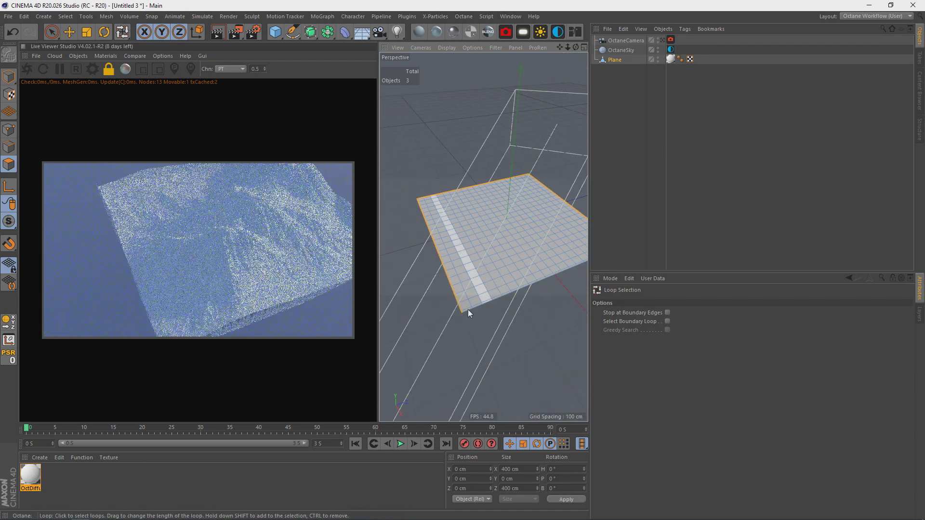
right_click(470, 293)
left_click(486, 285)
scroll(504, 271, "up", 5)
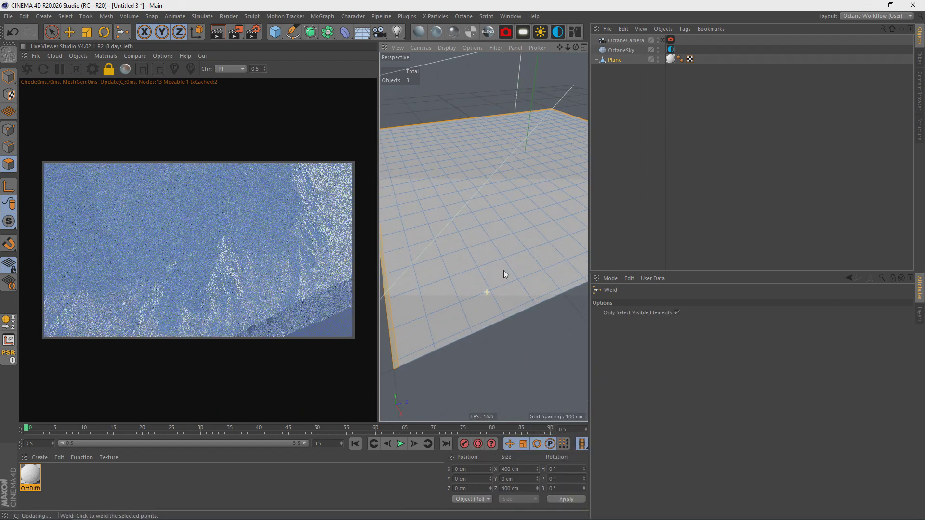
key("u")
key("l")
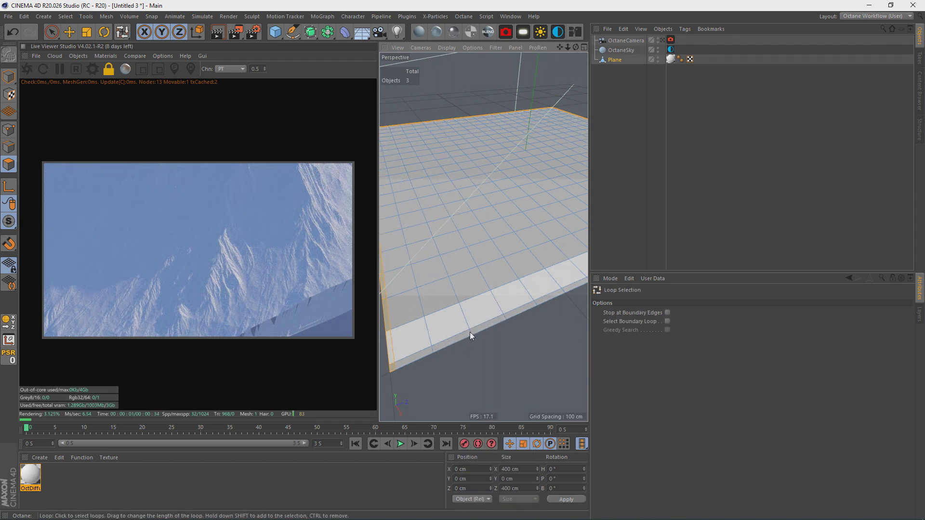
scroll(471, 331, "down", 3)
scroll(472, 257, "down", 5)
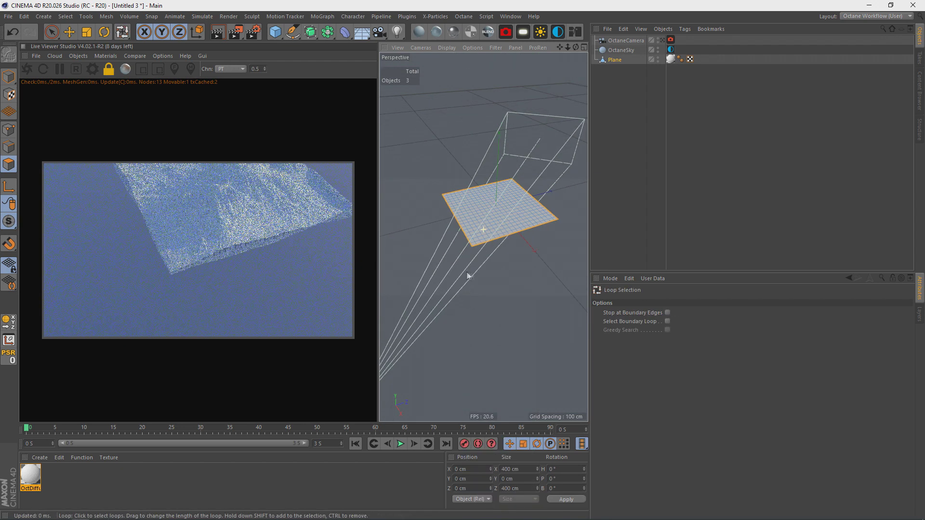
scroll(479, 245, "up", 3)
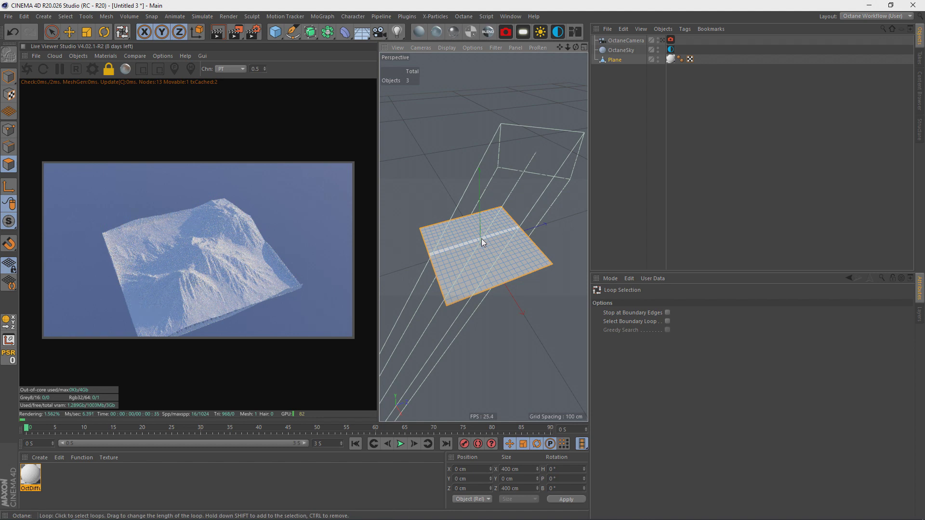
key("Delete")
left_click(9, 76)
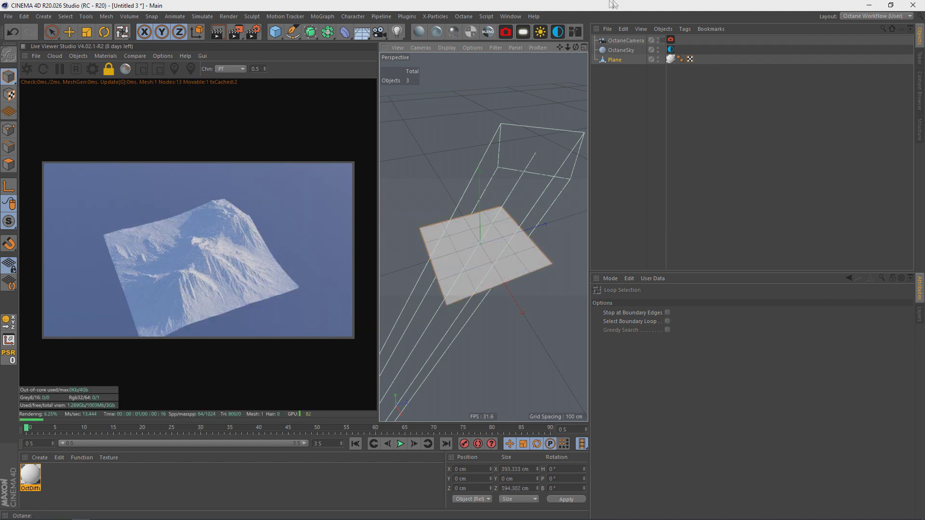
Look through the Octane camera and reframe it to a low viewpoint at about -29.8° heading and 3.1° pitch.
left_click(662, 40)
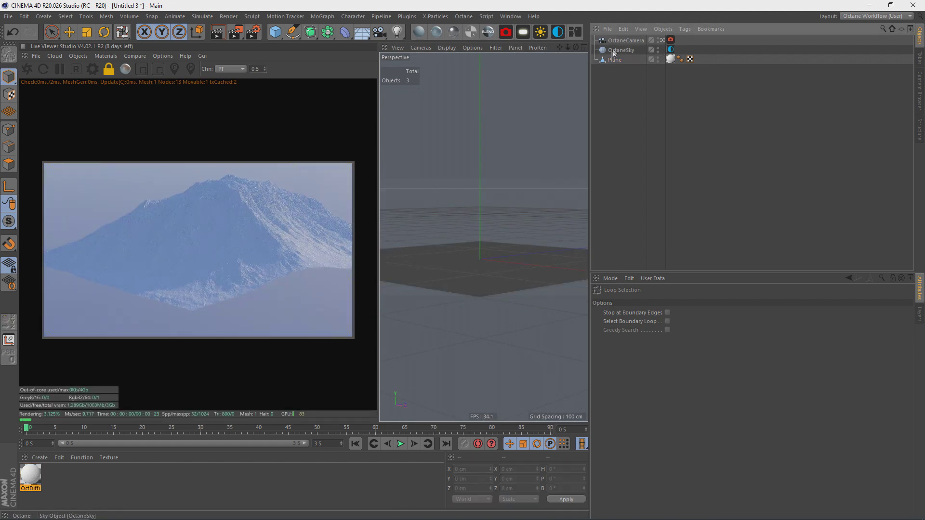
left_click_drag(515, 255, 478, 305, "alt")
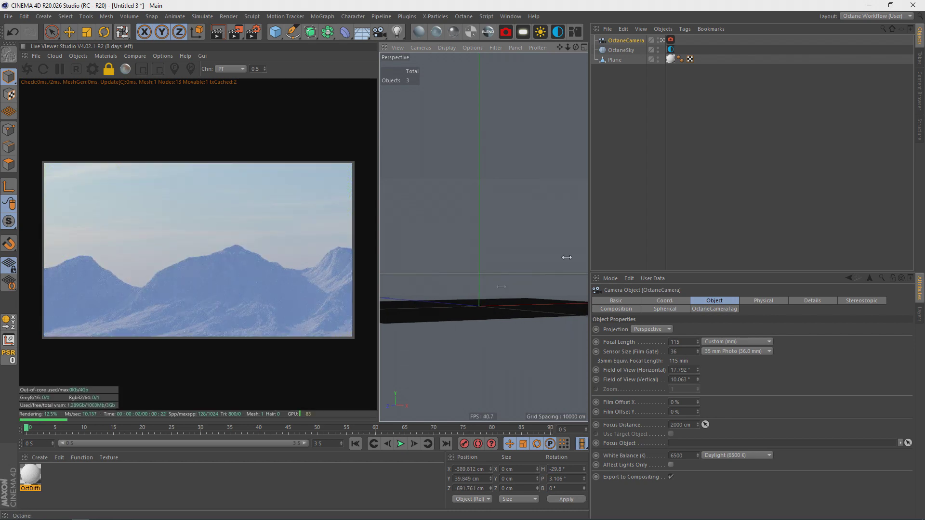
Rotate the sky's HDRI environment to about -0.261 in RotX and -0.006 in RotY.
left_click(671, 49)
left_click_drag(799, 399, 871, 395)
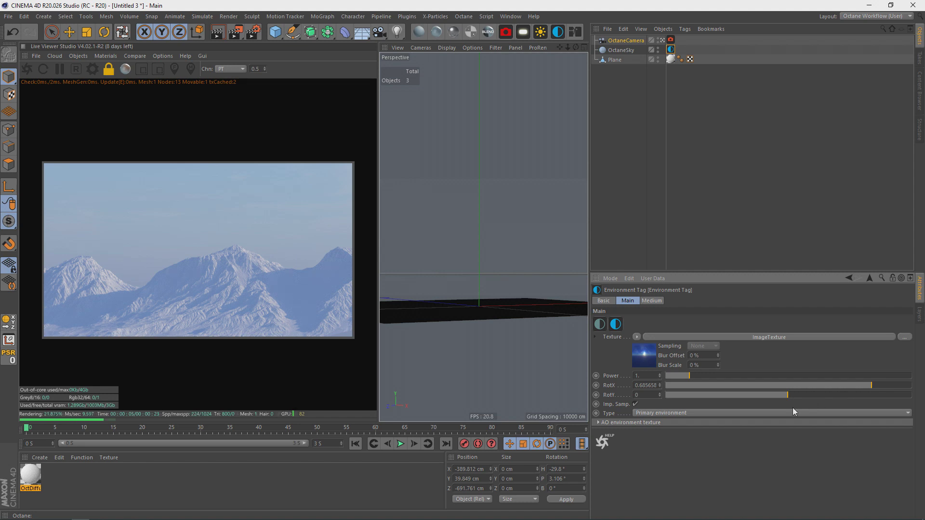
left_click_drag(805, 396, 783, 397)
left_click_drag(865, 386, 745, 385)
left_click_drag(784, 396, 788, 399)
left_click(660, 135)
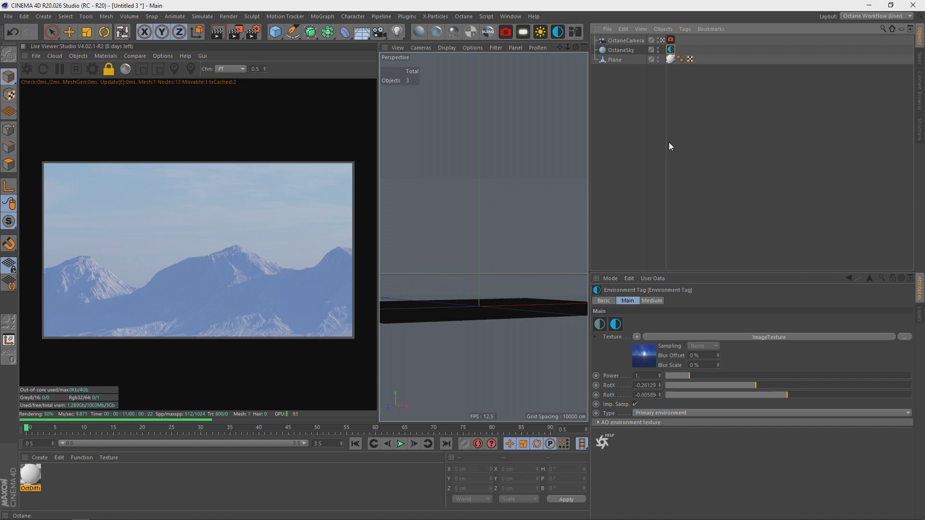
Enable the Camera Imager in the Octane camera's tag.
left_click(670, 39)
left_click(650, 330)
left_click_drag(819, 339, 848, 341)
left_click(727, 301)
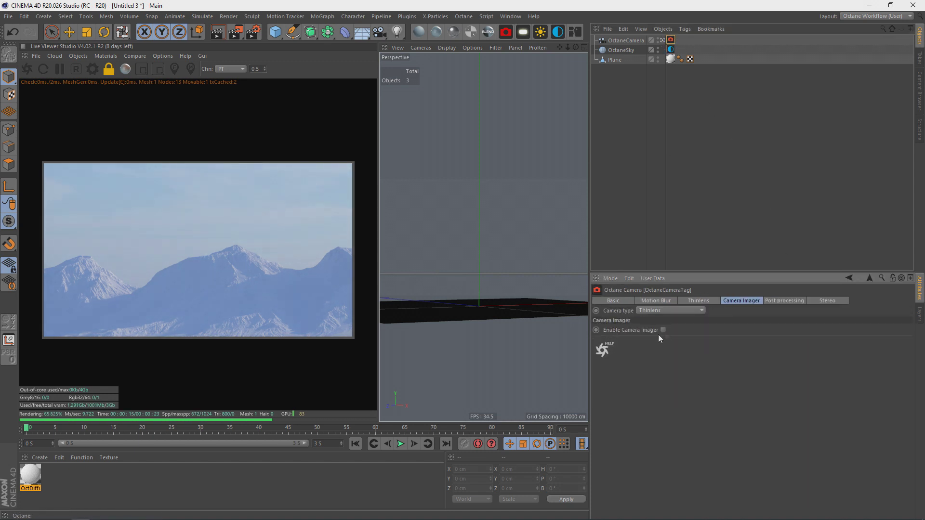
left_click(663, 330)
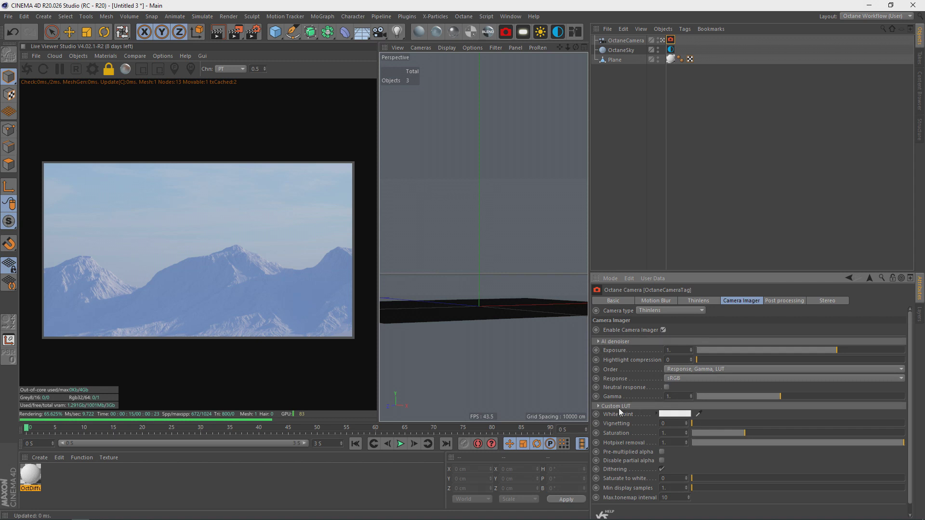
left_click(697, 192)
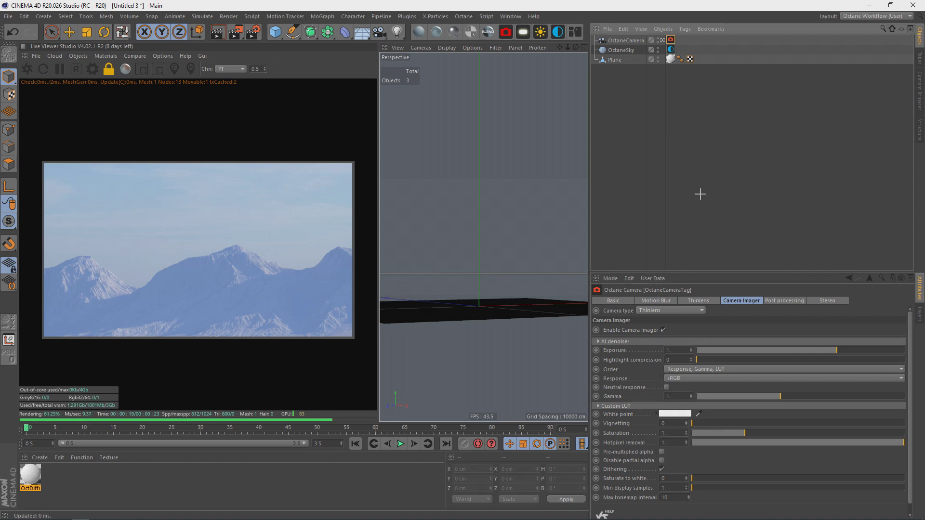
Add an Octane daylight and rotate it to about 82° heading, -16° pitch and 36° bank.
left_click(541, 35)
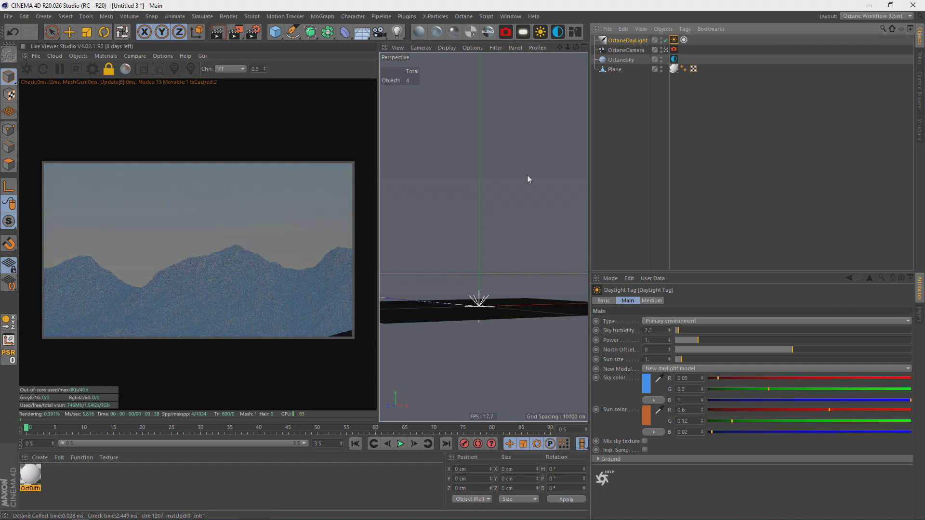
left_click_drag(474, 319, 501, 300)
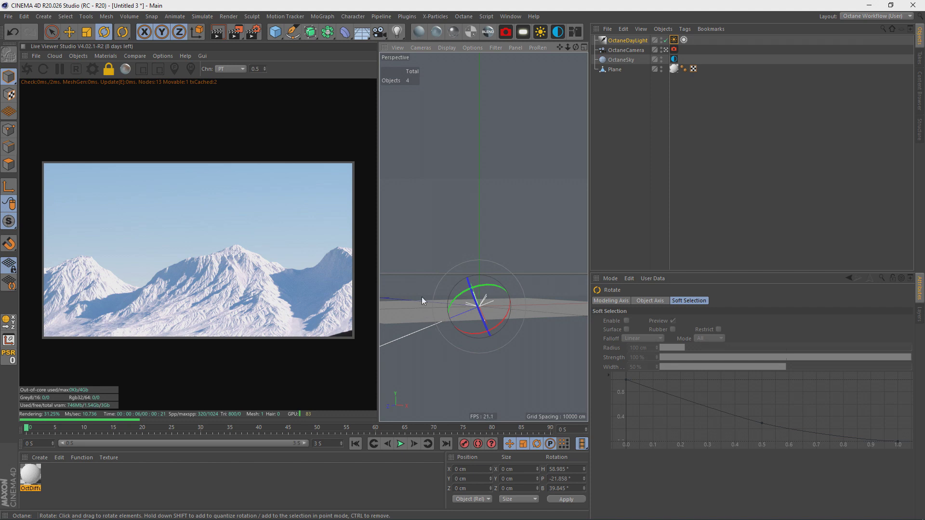
left_click_drag(493, 304, 487, 282)
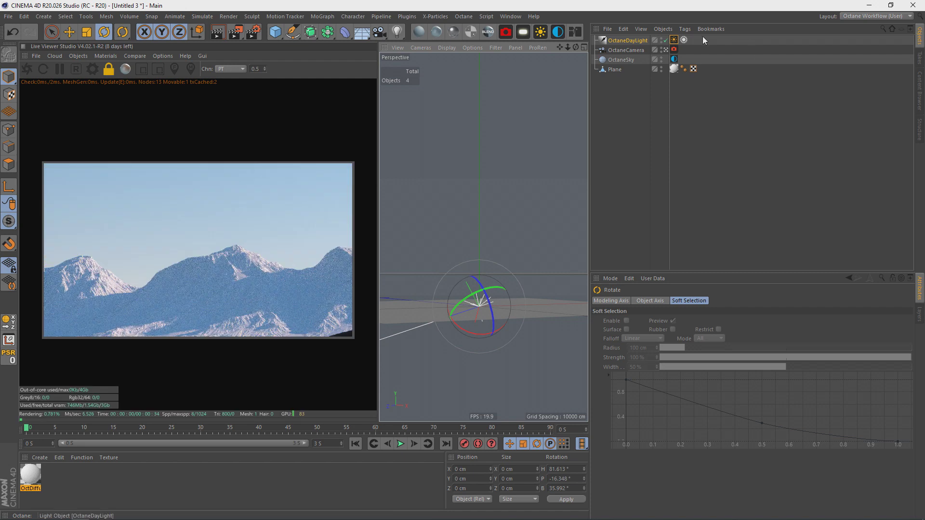
Enable Mix sky texture on the daylight and fine-tune its rotation to about -18.8° pitch and 32.5° bank.
left_click(673, 39)
left_click(645, 442)
mouse_move(479, 332)
left_mouse_down()
mouse_move(471, 316)
mouse_move(483, 320)
left_mouse_up()
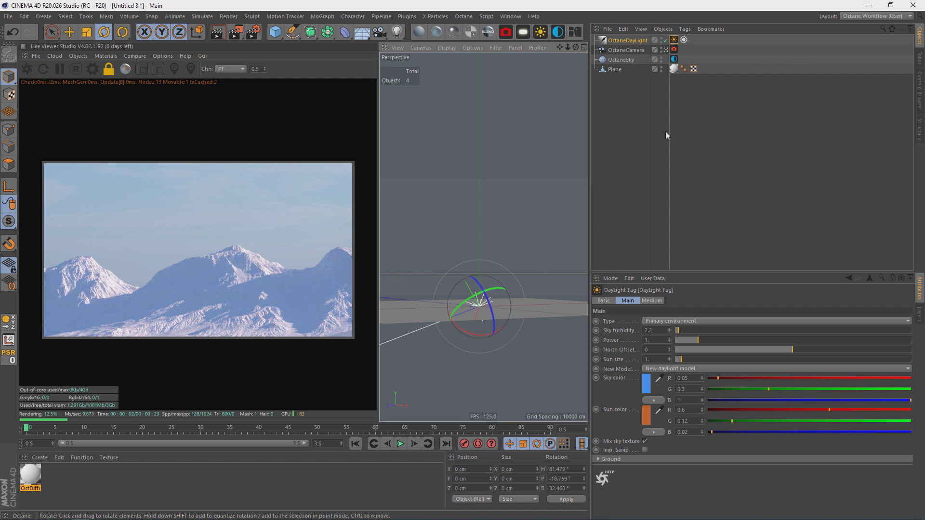
Duplicate the camera, look through the copy with a 200 mm focal length, and pan it to about X -339, Y 25, Z -720 cm.
left_click_drag(626, 50, 623, 58, "ctrl")
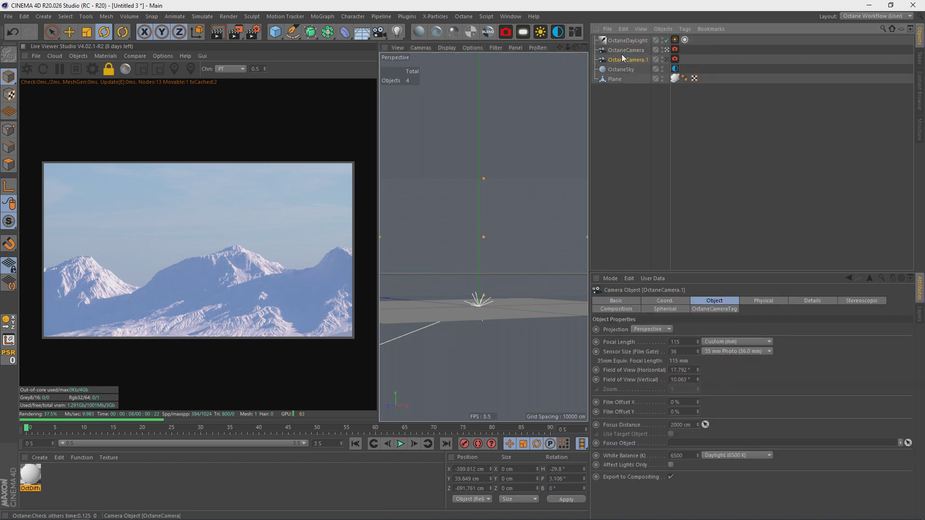
left_click(667, 60)
left_click_drag(690, 342, 658, 342)
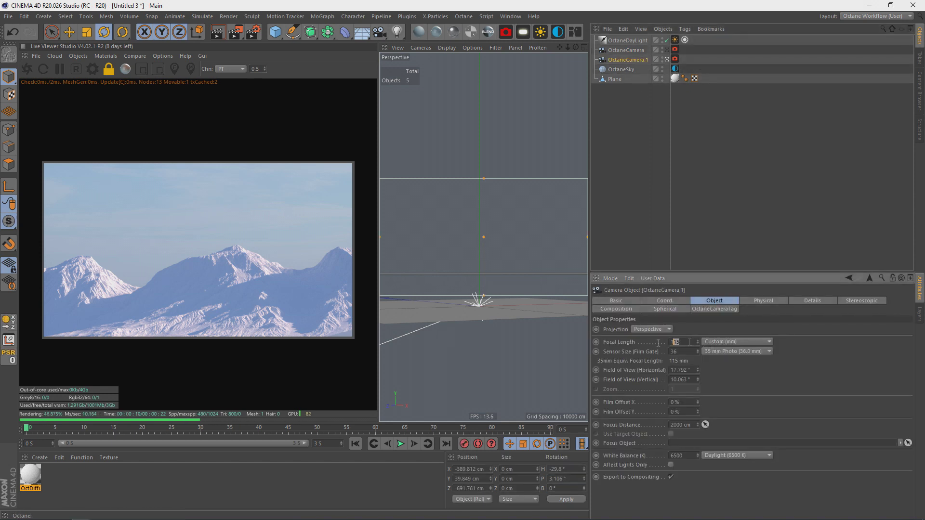
type("200")
key("Return")
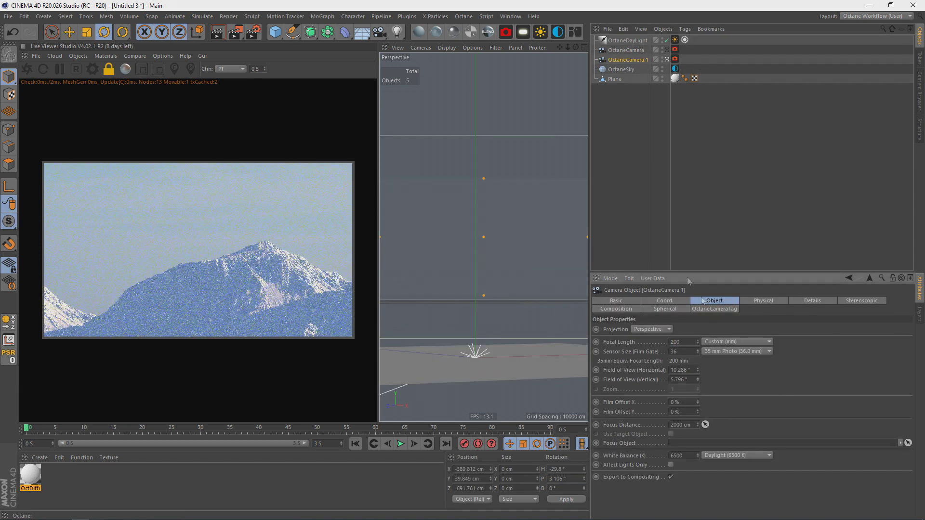
left_click_drag(559, 47, 561, 50)
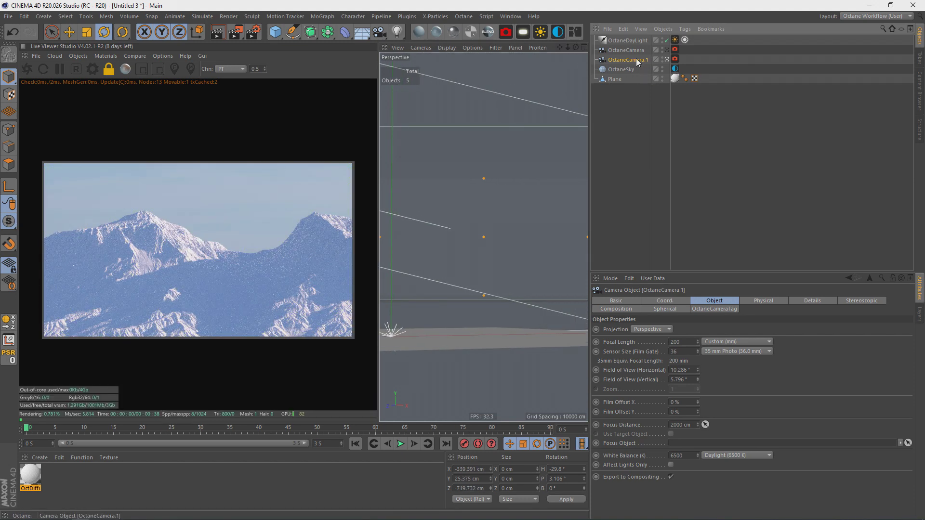
Duplicate the 200 mm camera, look through the copy, and give it a shorter preset focal length.
left_click_drag(636, 59, 636, 65, "ctrl")
left_click(666, 69)
left_click(733, 341)
left_click(737, 391)
Point the new camera straight down with -90° pitch and 0° heading, and place it at about X 0.2, Y 411, Z -9.5 cm.
left_click(673, 302)
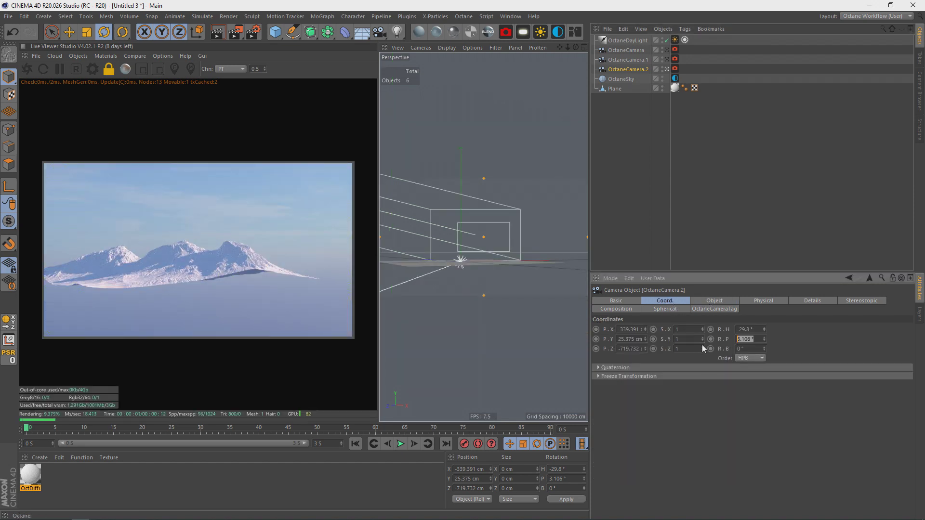
type("-90")
key("Return")
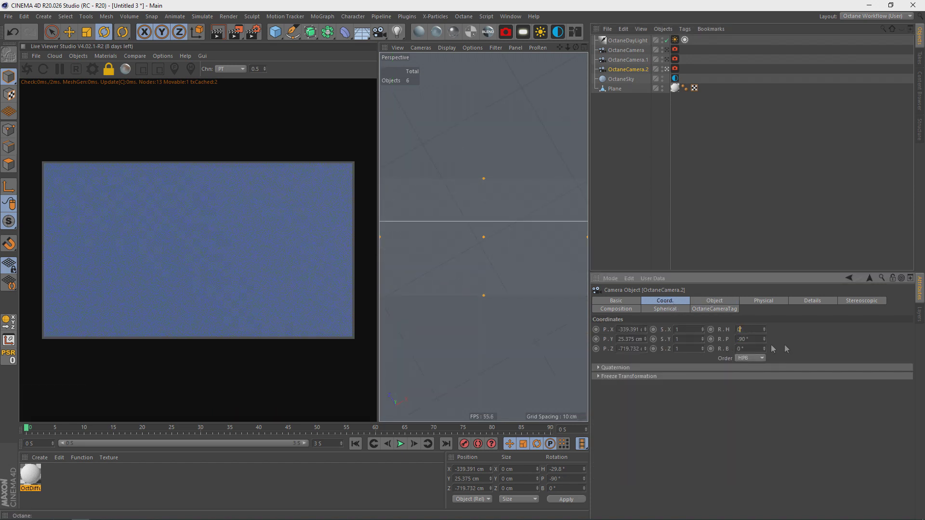
mouse_move(645, 339)
left_mouse_down()
mouse_move(645, 327)
mouse_move(645, 336)
left_mouse_up()
left_click_drag(559, 47, 471, 258)
left_click_drag(567, 47, 568, 47)
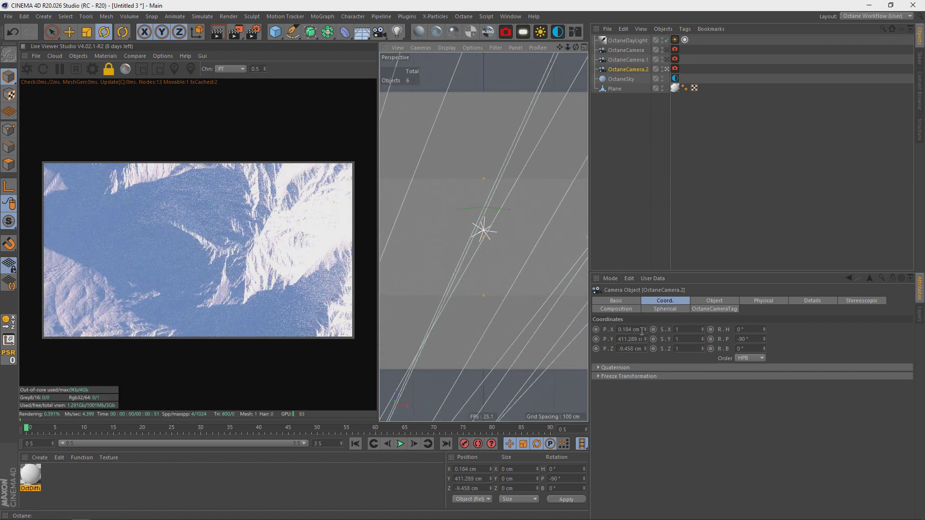
Try a 90° bank on the overhead camera.
left_click_drag(764, 348, 755, 355)
left_click(741, 349)
type("90")
key("Return")
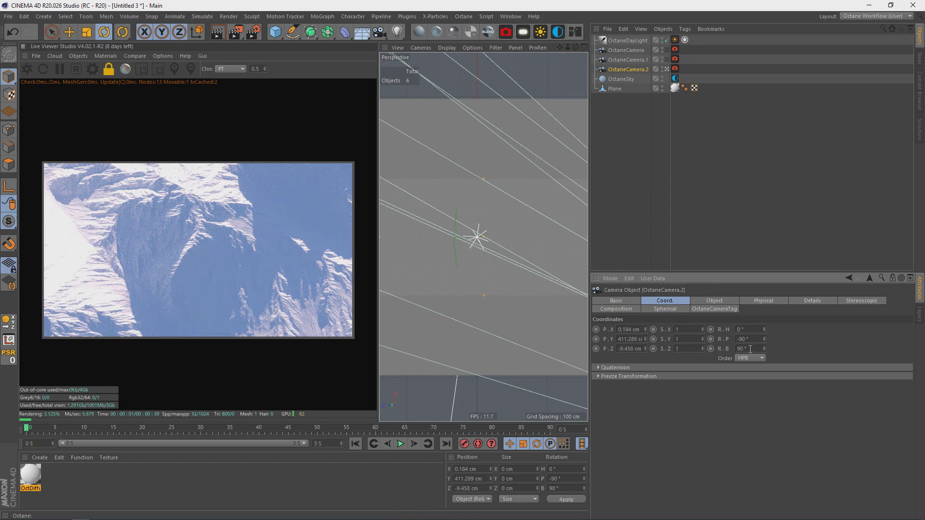
Set the overhead camera's bank to 0° and pan it to about X -27 cm, Z -105 cm.
mouse_move(560, 46)
left_mouse_down()
mouse_move(522, 93)
mouse_move(535, 93)
mouse_move(563, 59)
mouse_move(589, 0)
mouse_move(562, 46)
left_mouse_up()
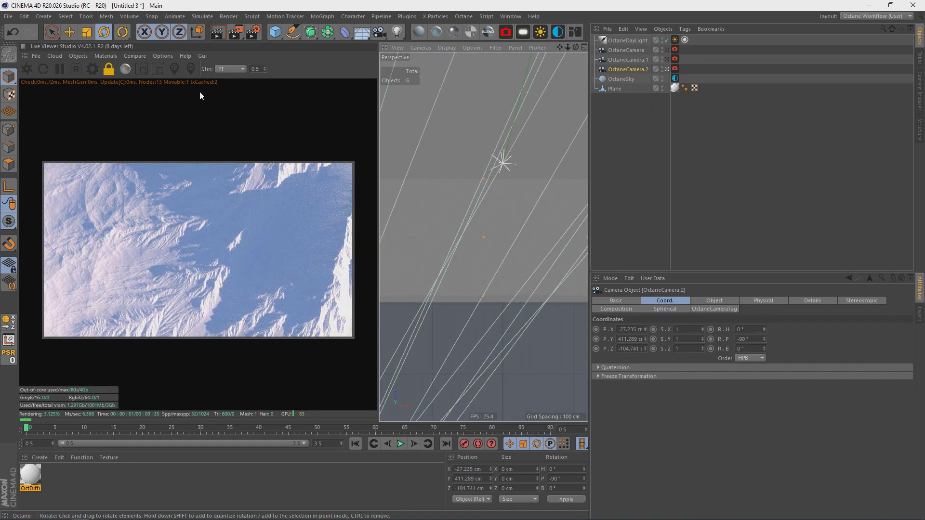
Pick a focus point near the middle of the rendered terrain in the Live Viewer.
left_click(174, 70)
left_click(207, 251)
left_click(177, 72)
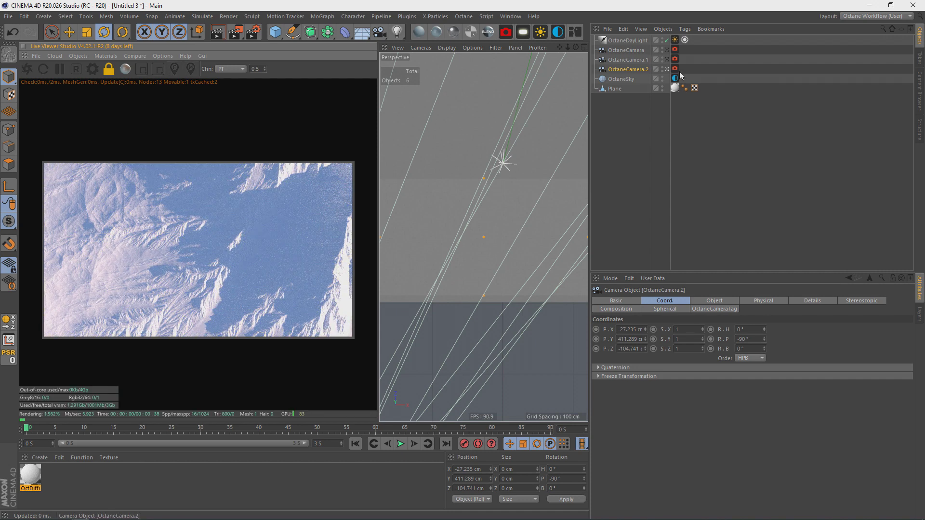
Turn off Auto Focus in the overhead camera's Octane tag and raise the aperture to about 3.6 cm.
left_click(675, 69)
left_click(696, 300)
left_click(663, 329)
left_click_drag(708, 349, 890, 357)
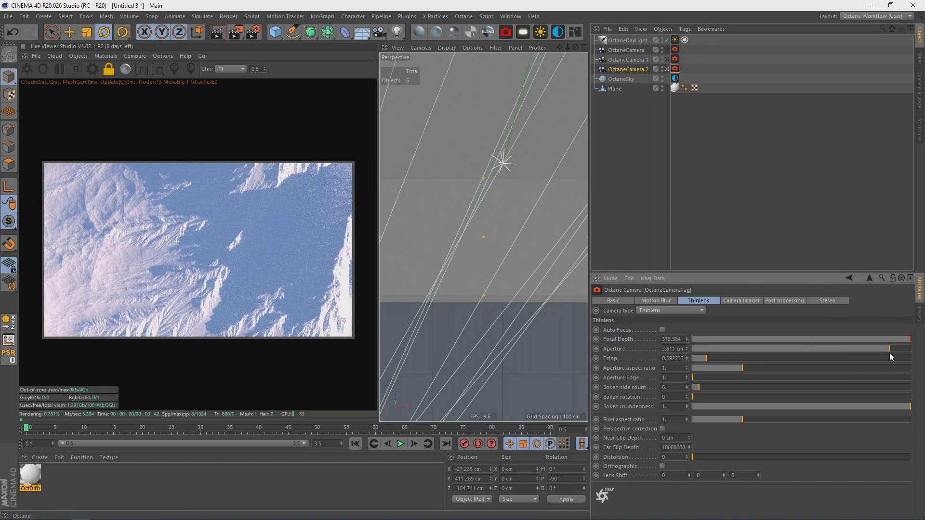
Pick the render focus first on the terrain's far-right ridge and finally on the ridges in the lower middle.
left_click(174, 69)
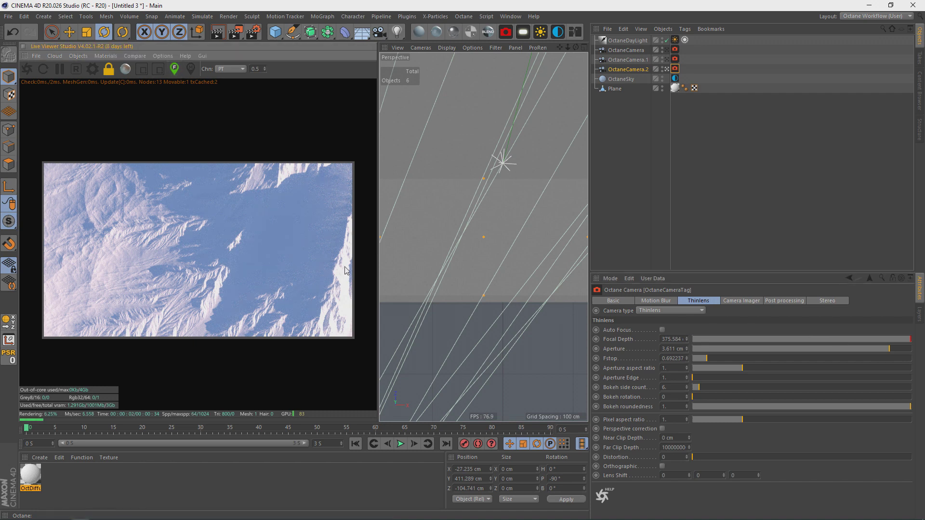
left_click(339, 270)
left_click(174, 69)
left_click(190, 290)
left_click(175, 72)
Set the overhead camera's aperture to 12 cm, aperture aspect ratio to 2, and aperture edge to 3.
left_click_drag(677, 351, 599, 353)
type("12")
key("Tab")
key("Tab")
type("2")
double_click(675, 378)
type("3")
key("Return")
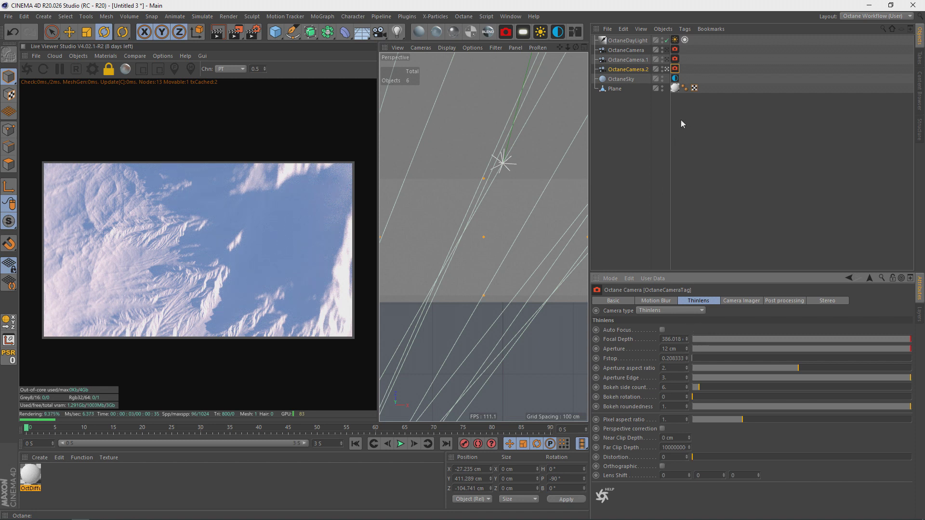
Rename the three cameras 1, 2 and 3 in order, and look through camera 1.
left_click(631, 60)
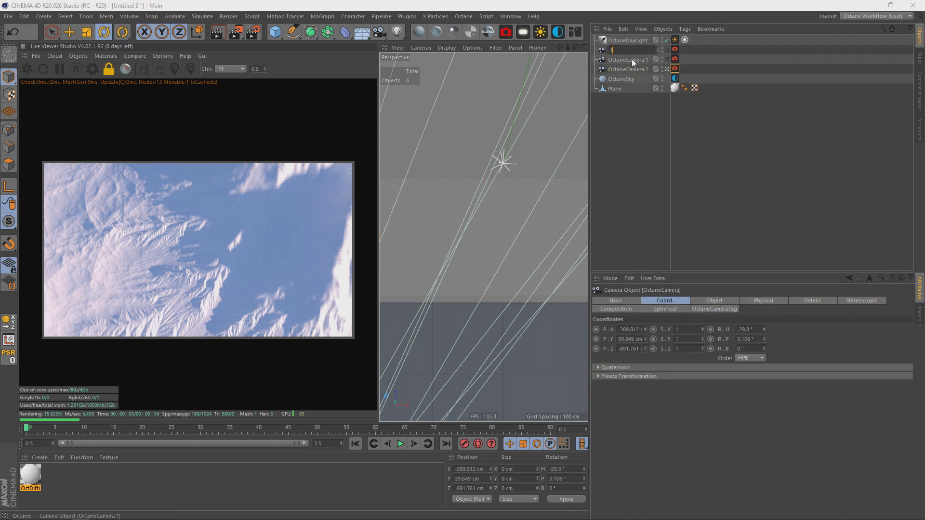
double_click(631, 60)
type("2")
key("Return")
left_click(629, 68)
double_click(616, 70)
type("3")
key("Return")
left_click(666, 59)
left_click(666, 50)
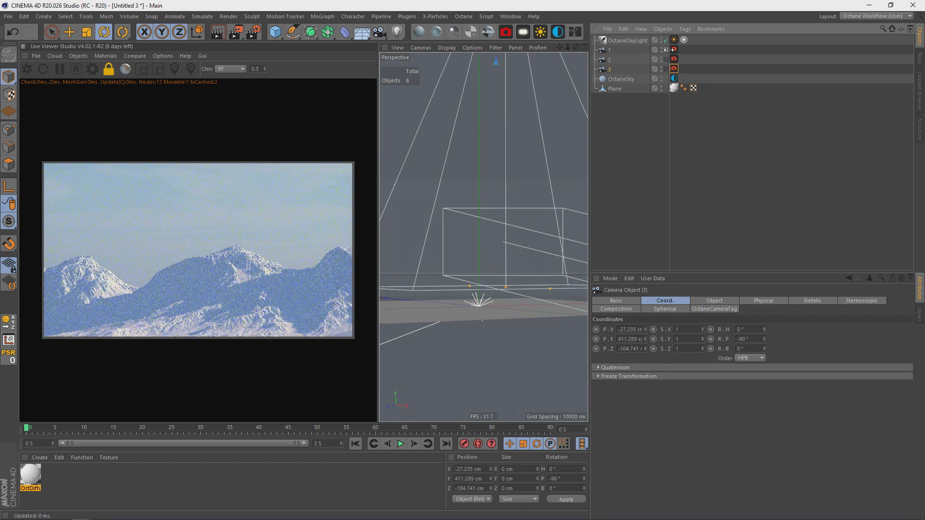
Look through camera 2 and pick the render focus on the snowy peak at the left of the frame.
left_click(616, 48)
left_click(607, 59)
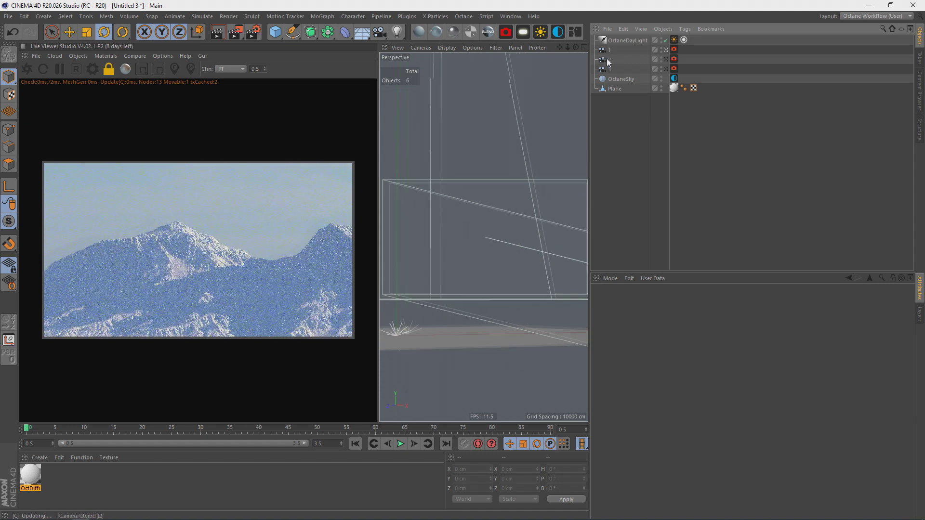
left_click(174, 69)
left_click(148, 216)
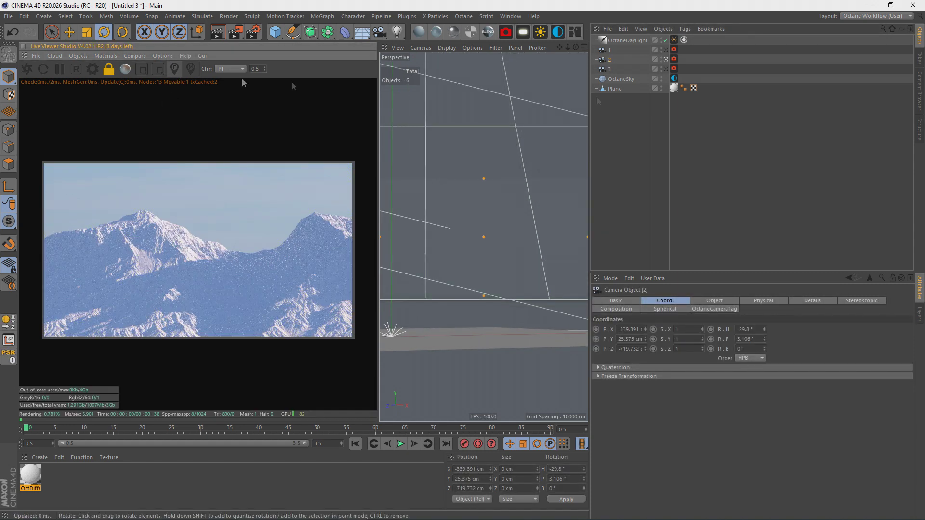
Turn off Auto Focus in camera 2's Octane tag and raise its aperture to about 3.8 cm.
left_click(674, 59)
left_click(662, 330)
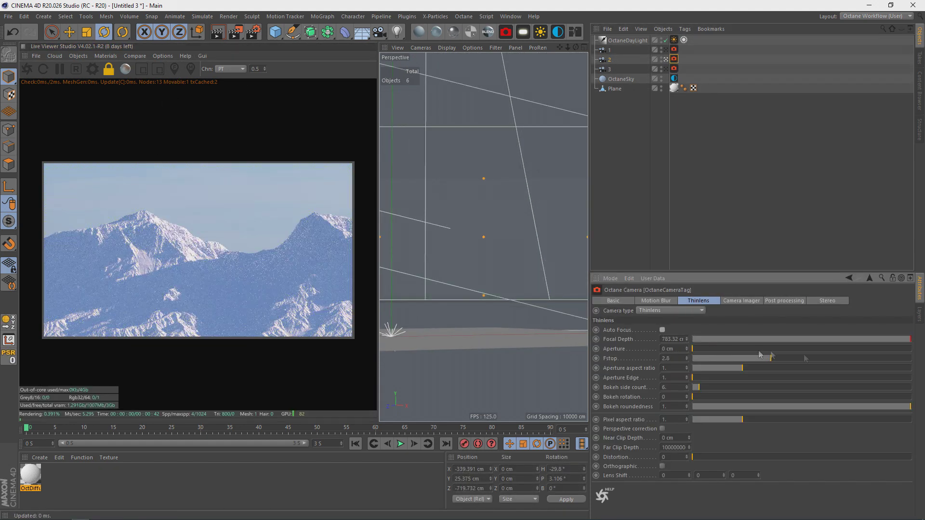
left_click_drag(804, 348, 899, 355)
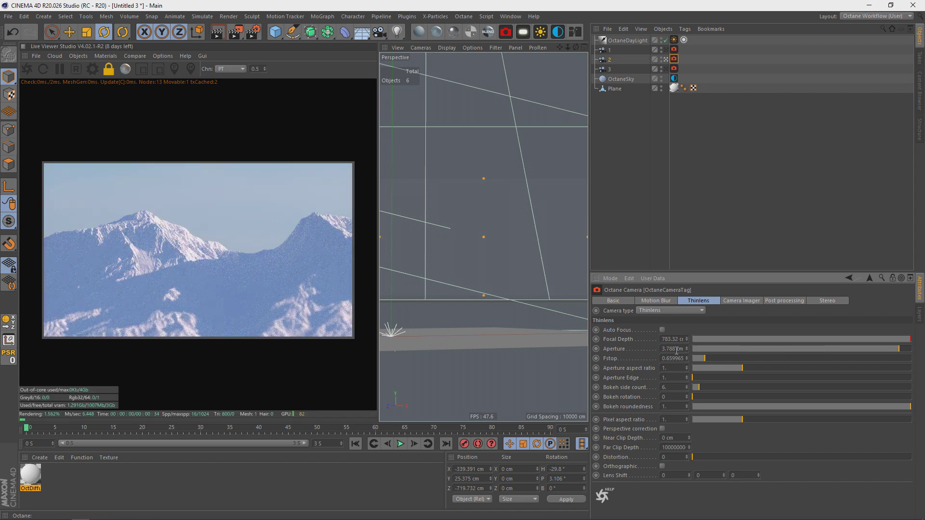
Set camera 2's bank rotation to 3° and its pitch to 3.106°.
left_click(609, 59)
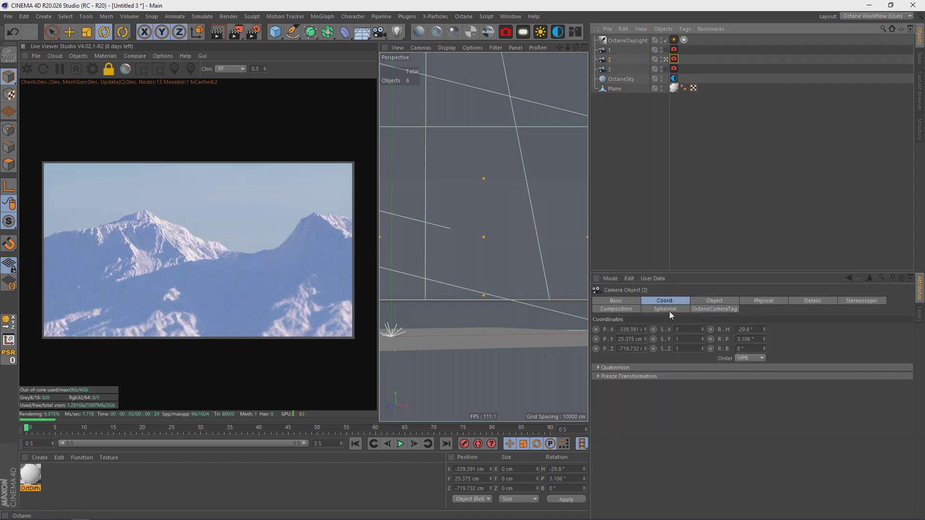
mouse_move(764, 348)
left_mouse_down()
mouse_move(765, 321)
mouse_move(764, 336)
left_mouse_up()
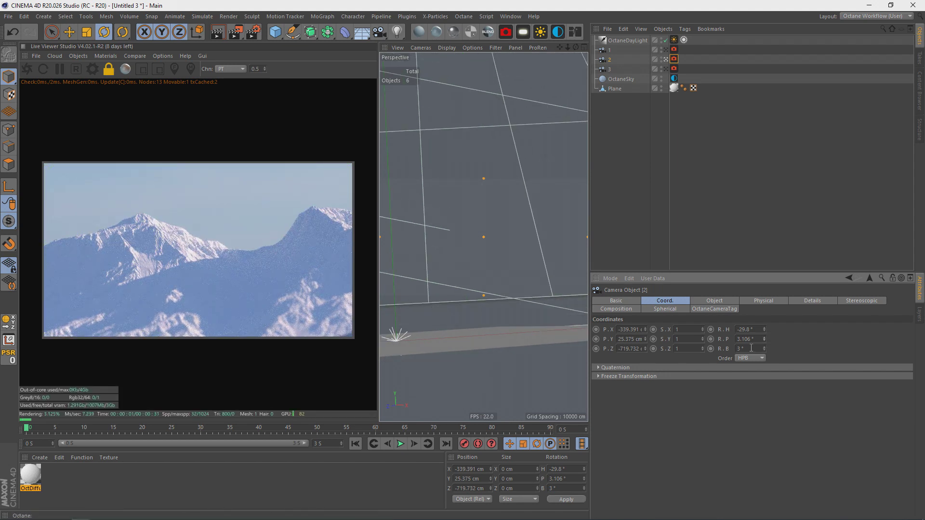
left_click_drag(764, 339, 764, 344)
left_click(765, 337)
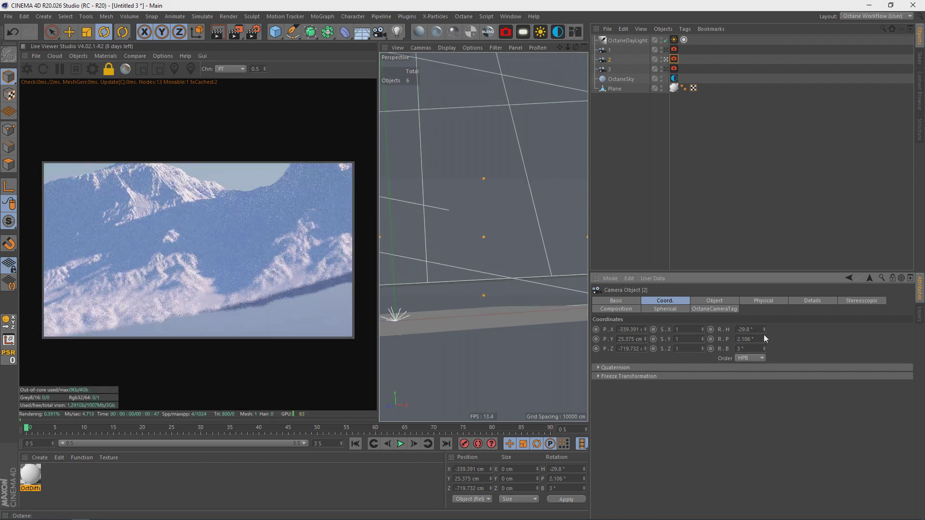
left_click(764, 338)
left_click(764, 337)
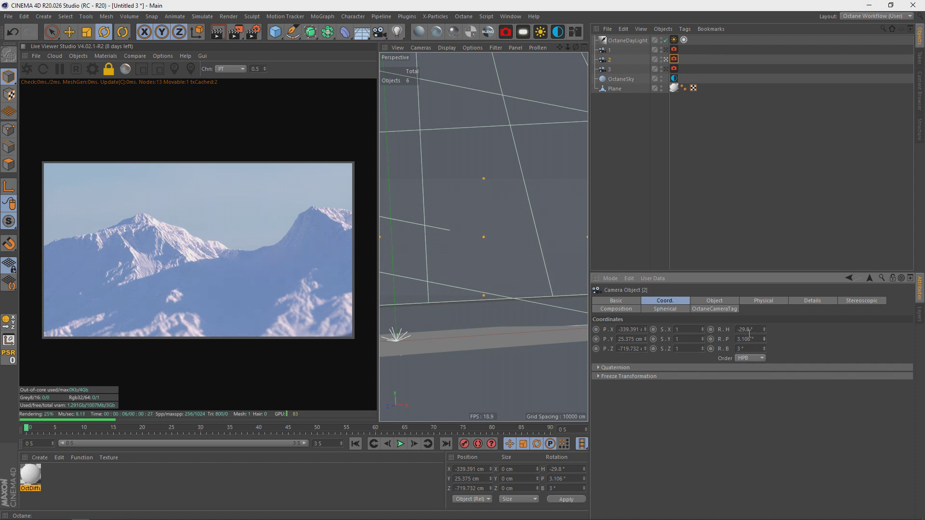
mouse_move(576, 47)
left_mouse_down()
mouse_move(549, 53)
mouse_move(554, 34)
mouse_move(588, 60)
left_mouse_up()
key("ctrl+shift+z")
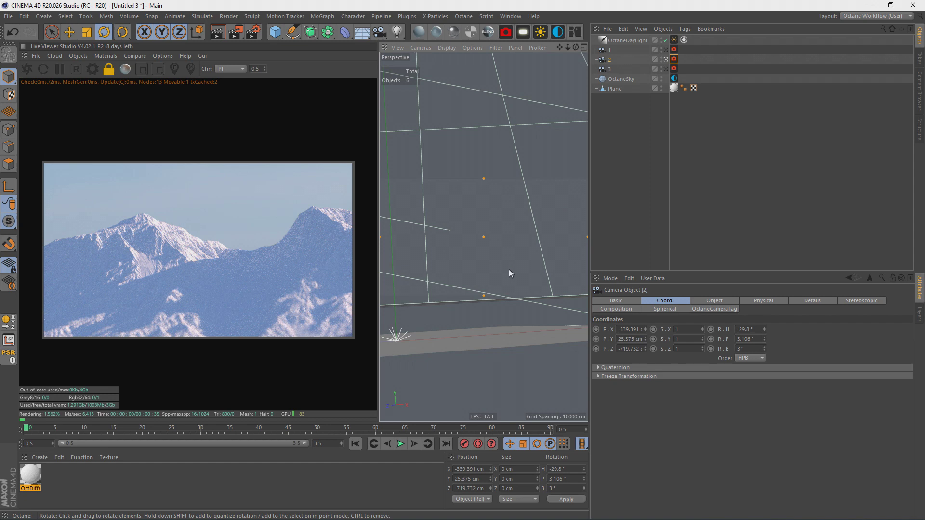
left_click(276, 33)
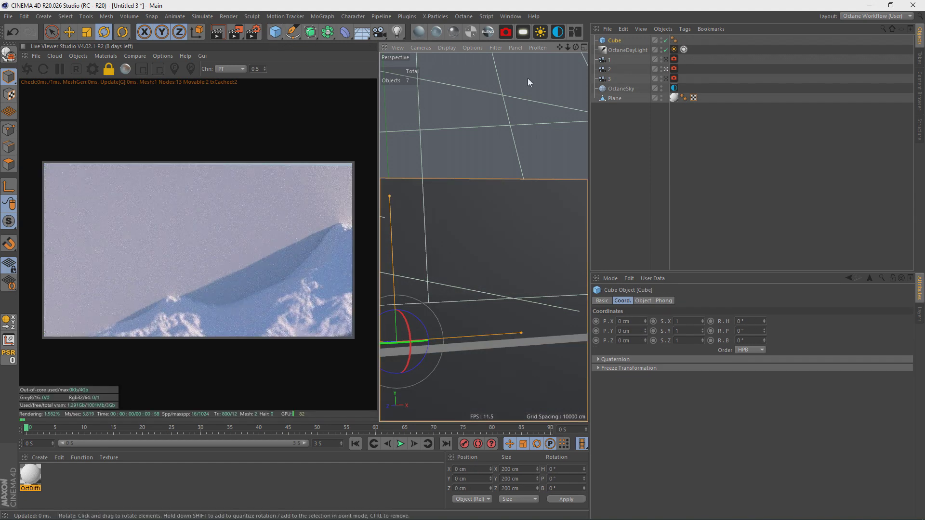
key("Delete")
left_click(276, 32)
left_click(466, 62)
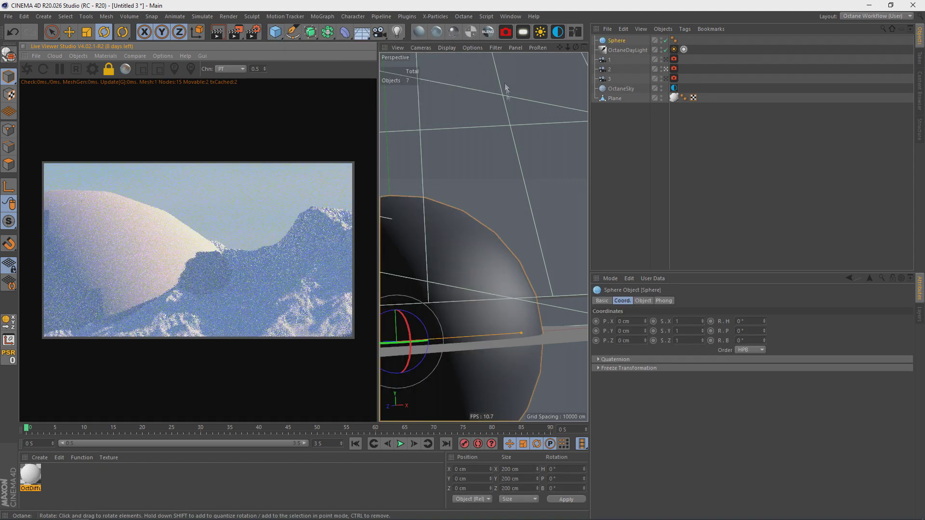
left_click_drag(447, 254, 515, 121)
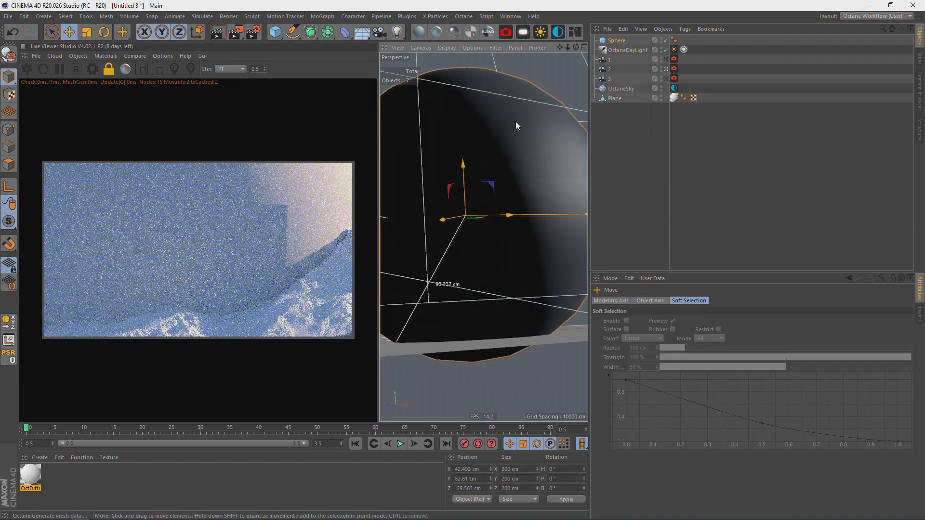
left_click(662, 43)
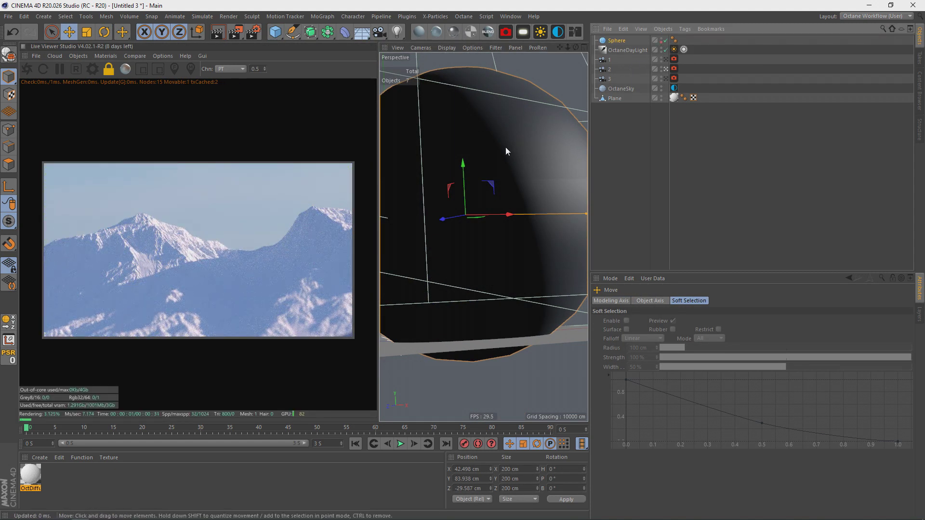
left_click_drag(486, 189, 484, 180, "alt")
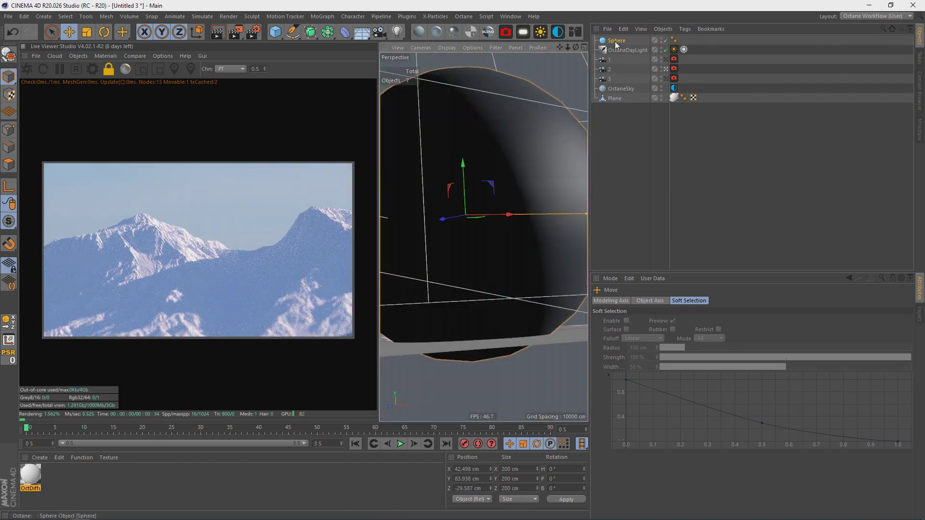
left_click(617, 40)
key("Delete")
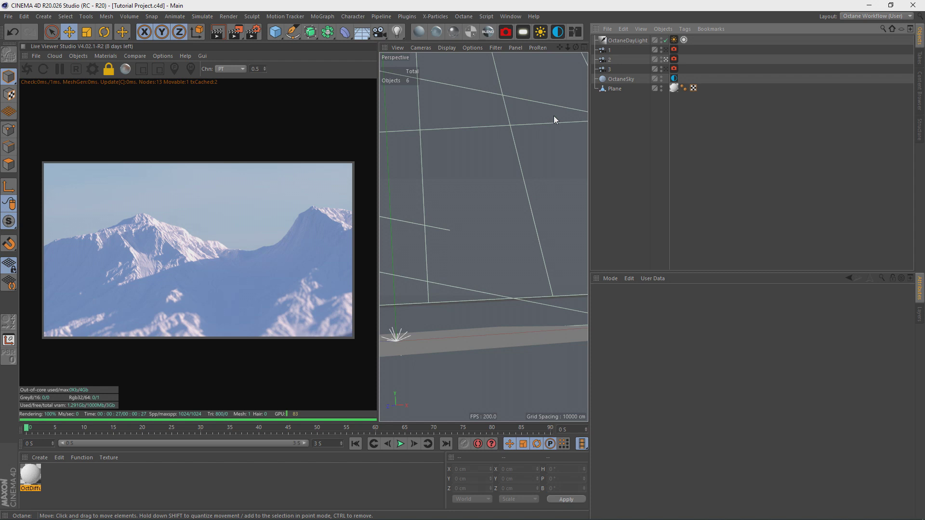
Rearrange the terrain material's nodes and tint its diffuse RGB colour pale lavender, about 0.88, 0.82, 0.90.
left_click(580, 33)
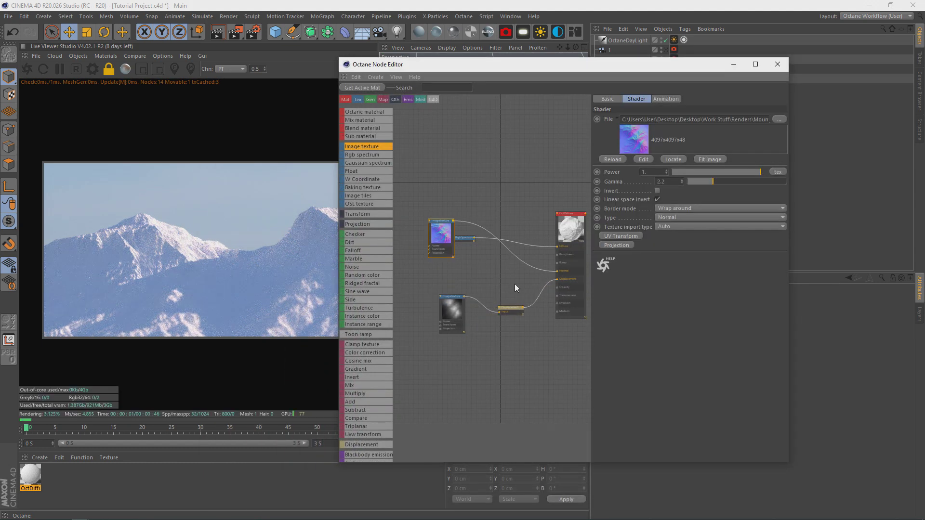
middle_click_drag(514, 284, 479, 305)
left_click_drag(432, 260, 451, 244)
left_click(625, 123)
left_click_drag(641, 126, 691, 124)
left_click(601, 135)
left_click(608, 162)
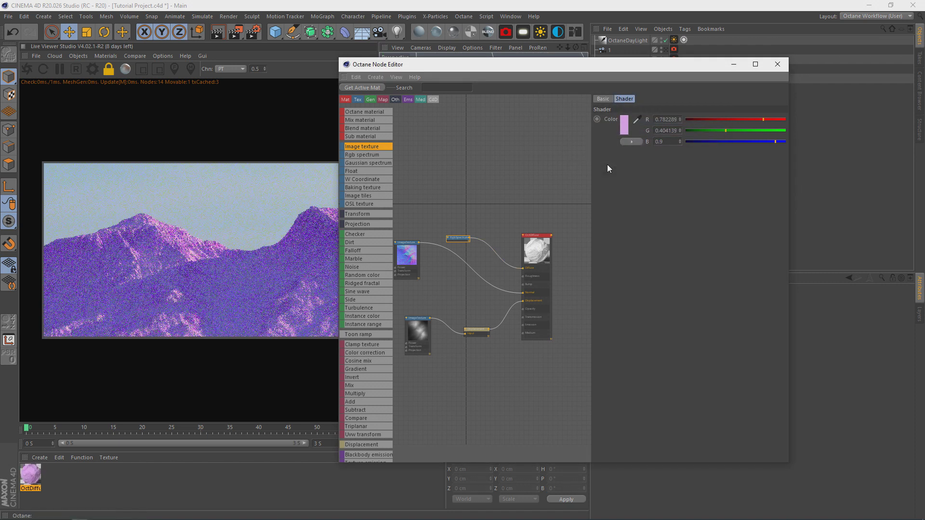
left_click(624, 119)
left_click(571, 128)
left_click(601, 154)
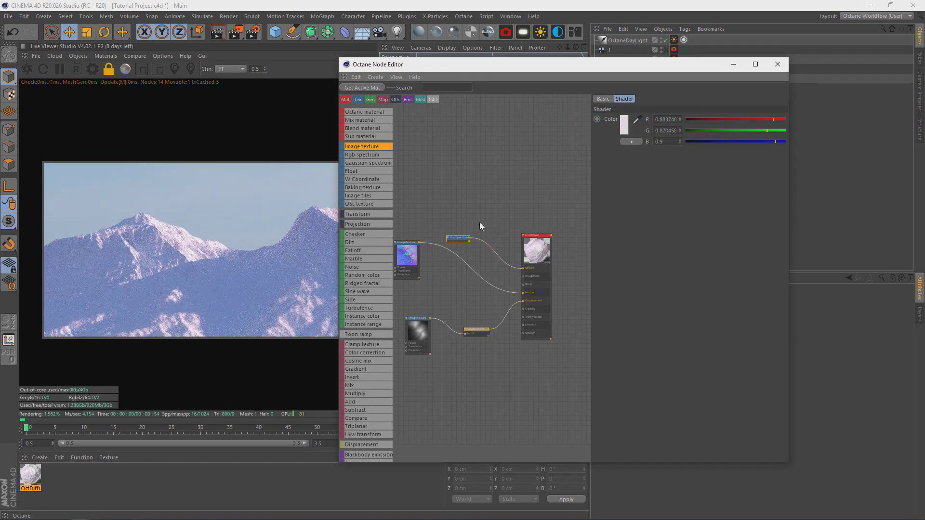
Set the RGB colour to hue 288°, saturation 4%, value 30%, and feed diffuse from a Dirt node with strength 0.565 and radius 30.876 cm.
left_click(457, 238)
left_click(624, 124)
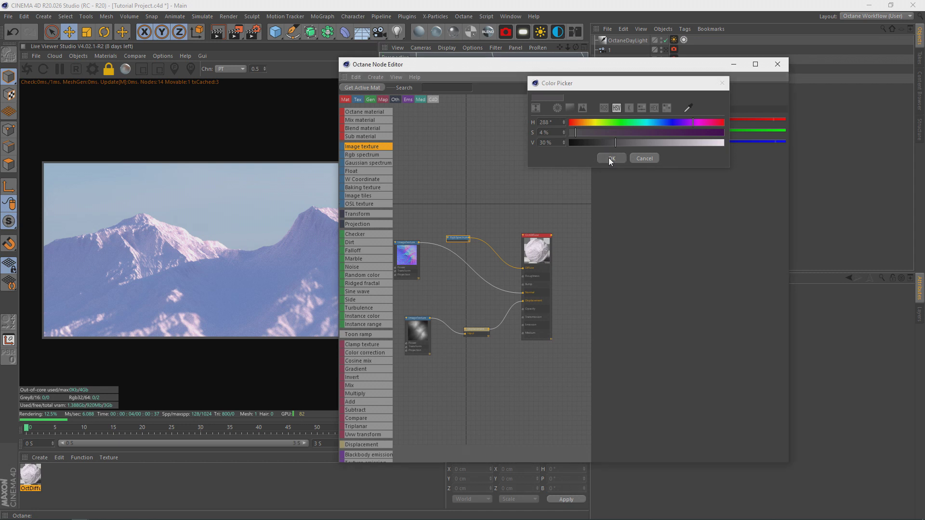
left_click(611, 157)
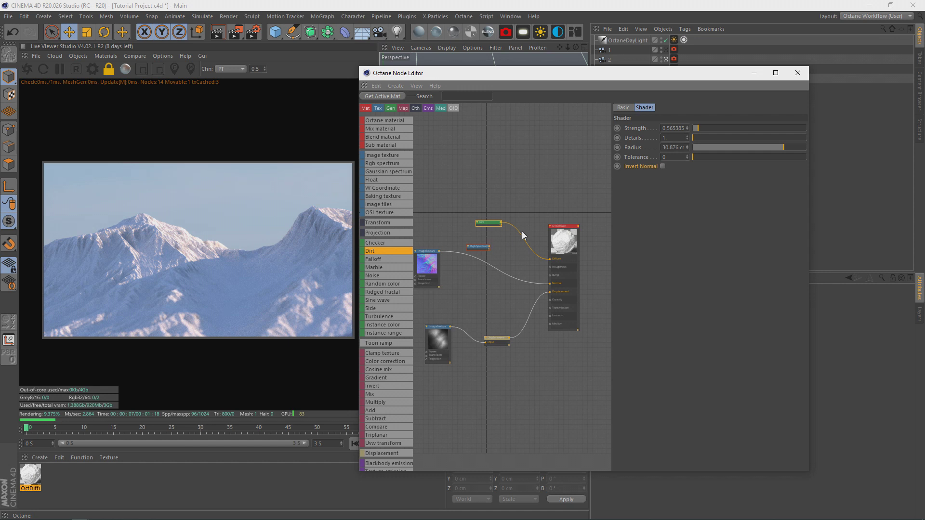
left_click(798, 73)
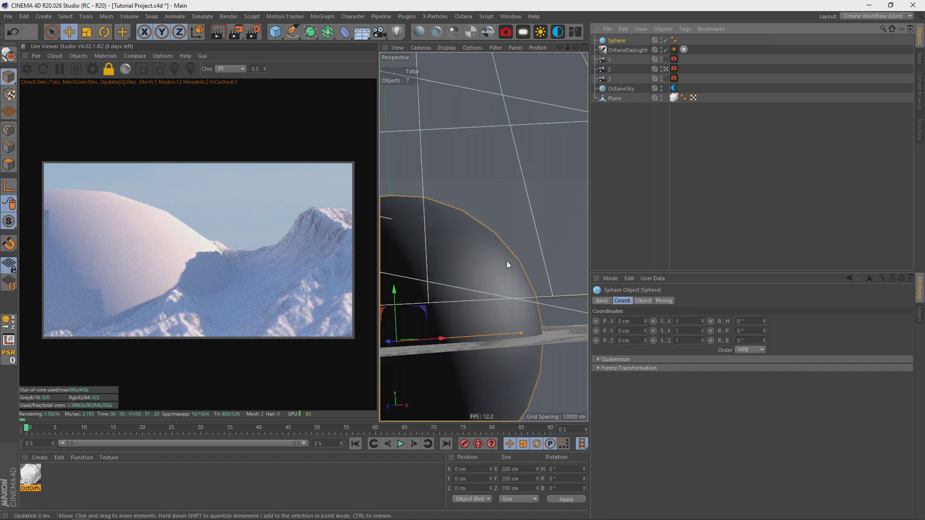
Add a sphere, shrink it below 48 cm, and place it between the two peaks at about X 21.9, Y 62, Z -116.3 cm.
key("t")
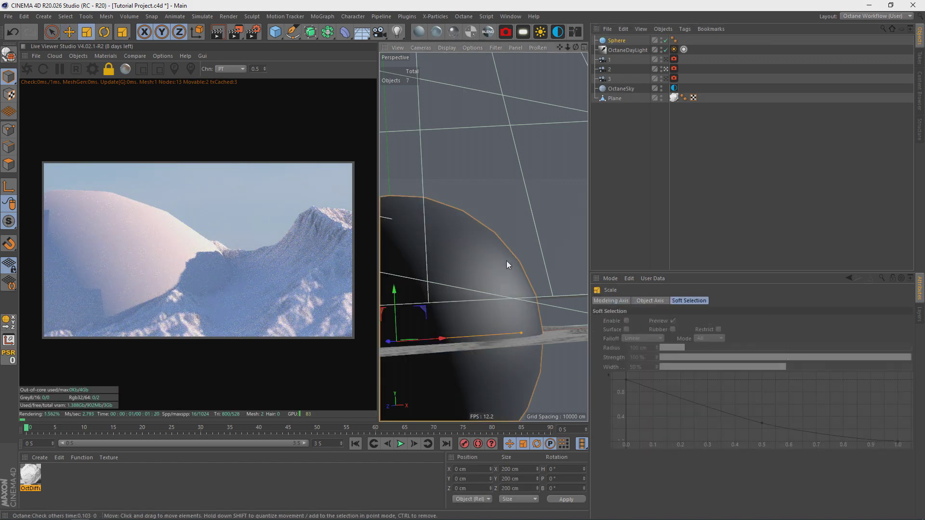
left_click_drag(472, 273, 400, 332)
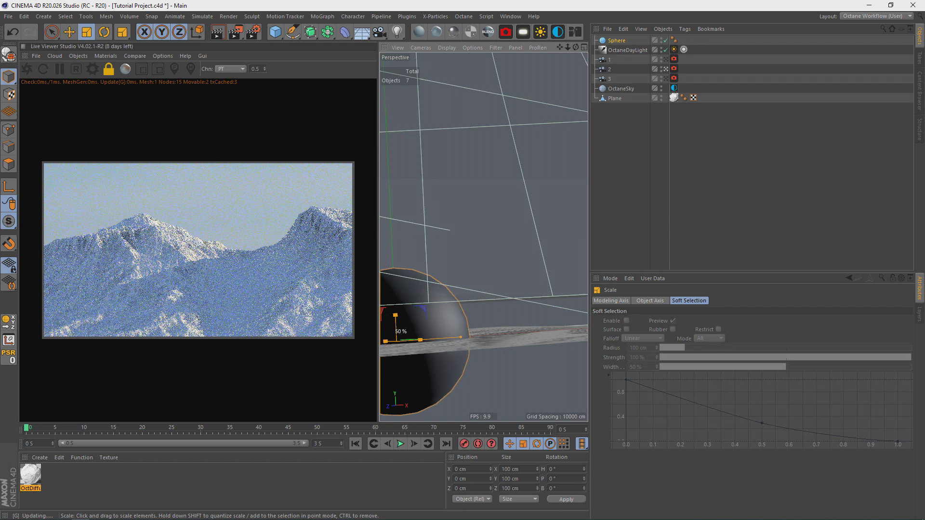
left_click_drag(501, 276, 488, 240)
key("e")
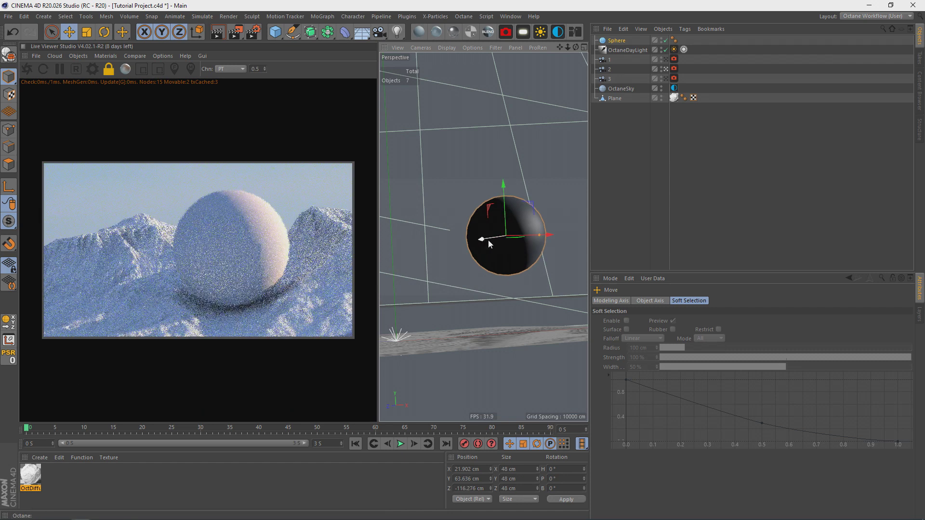
key("t")
mouse_move(496, 207)
left_mouse_down()
mouse_move(466, 226)
mouse_move(505, 218)
left_mouse_up()
key("e")
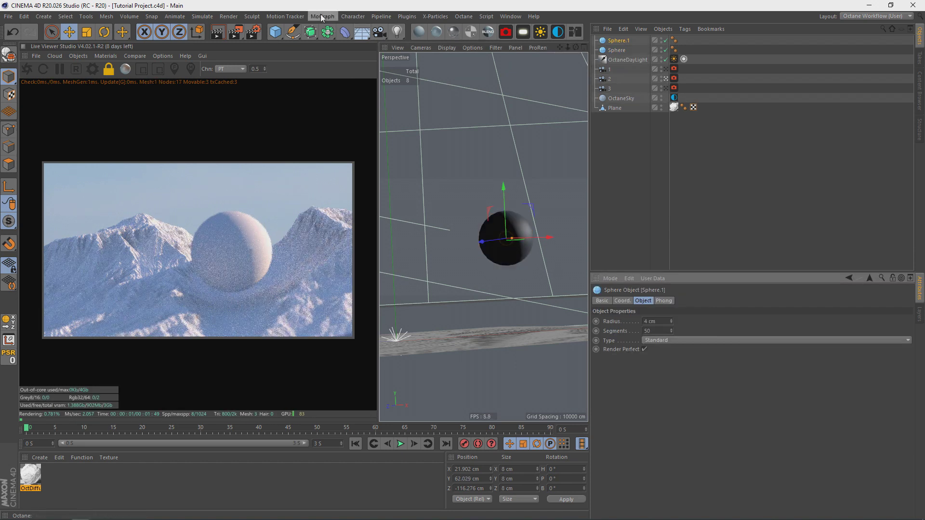
Place a copy of the sphere with a 4 cm radius and 50 segments inside a new Cloner.
left_click(321, 17)
left_click(328, 123)
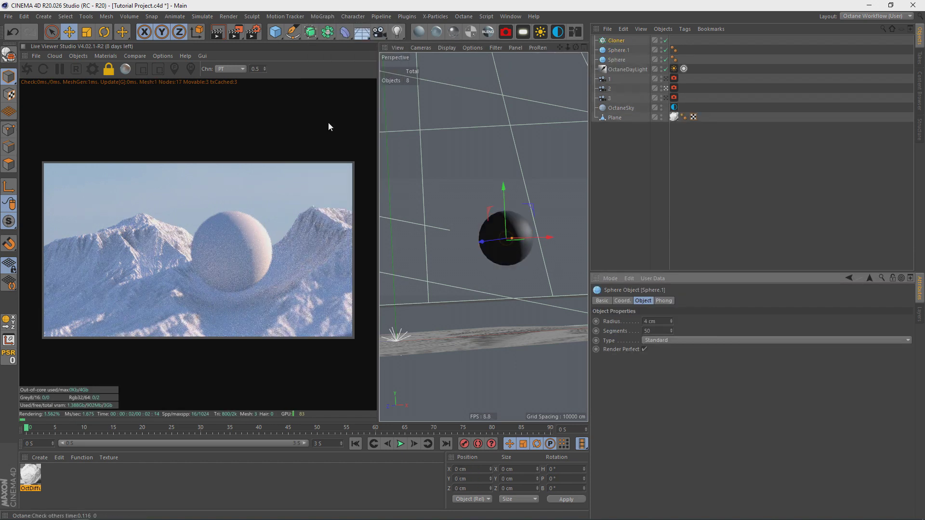
left_click_drag(617, 51, 617, 41)
Switch the Cloner to Object mode and assign the large sphere as the surface to clone onto.
left_click(618, 42)
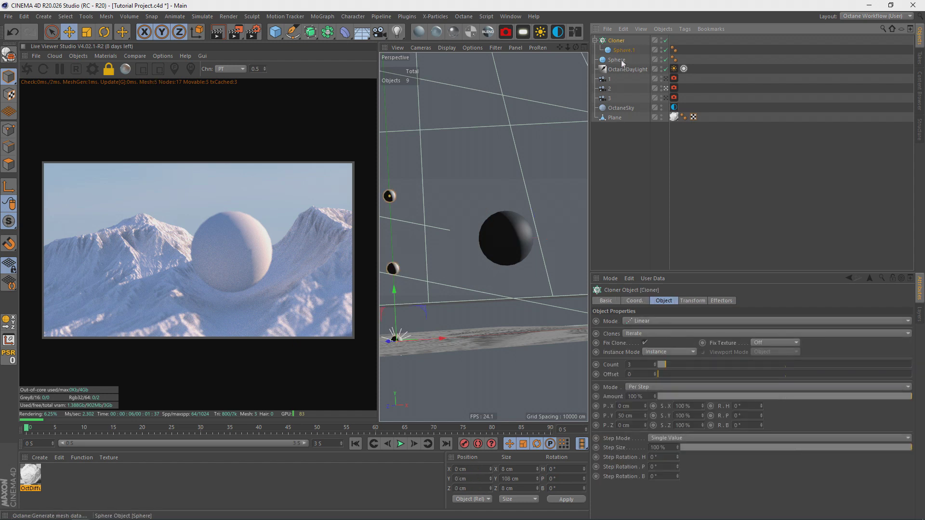
left_click(663, 322)
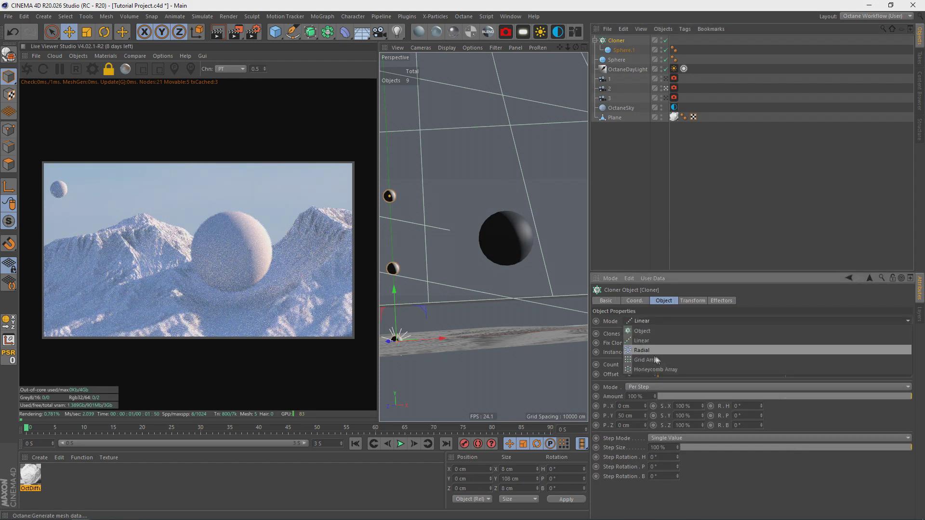
left_click(649, 328)
left_click_drag(614, 61, 665, 181)
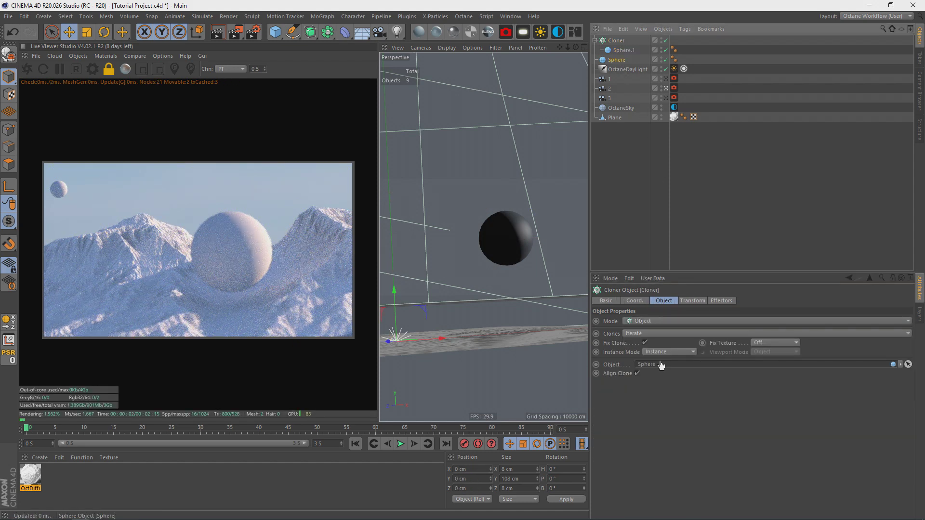
left_click_drag(660, 366, 657, 364)
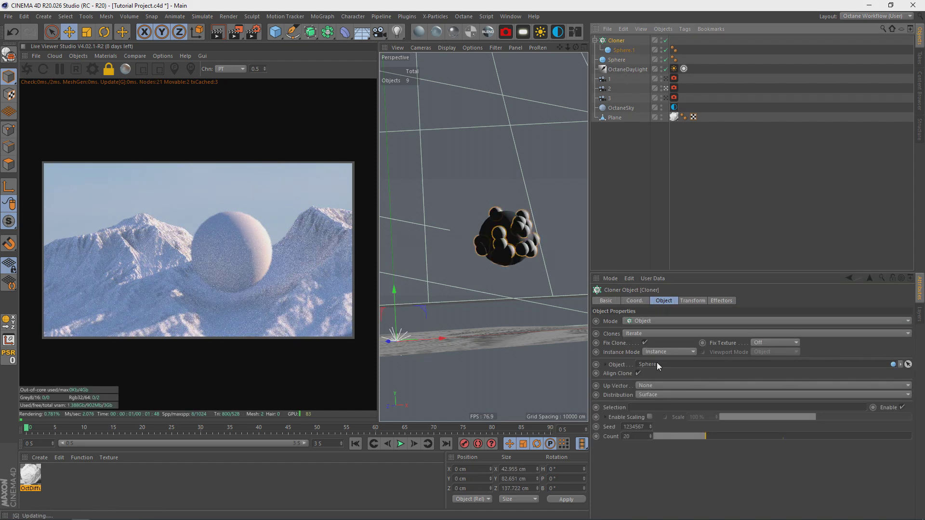
Convert both the small cloned sphere and the large sphere to editable polygon objects.
left_click(622, 51)
left_click(619, 60, "ctrl")
key("c")
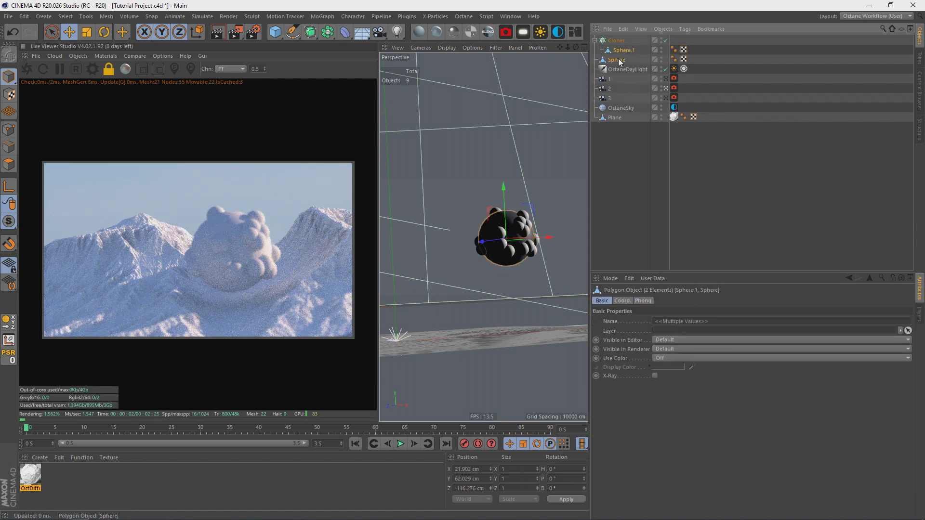
Hide the large sphere and scale it down to about 24 cm to tighten the clone cluster.
left_click(618, 41)
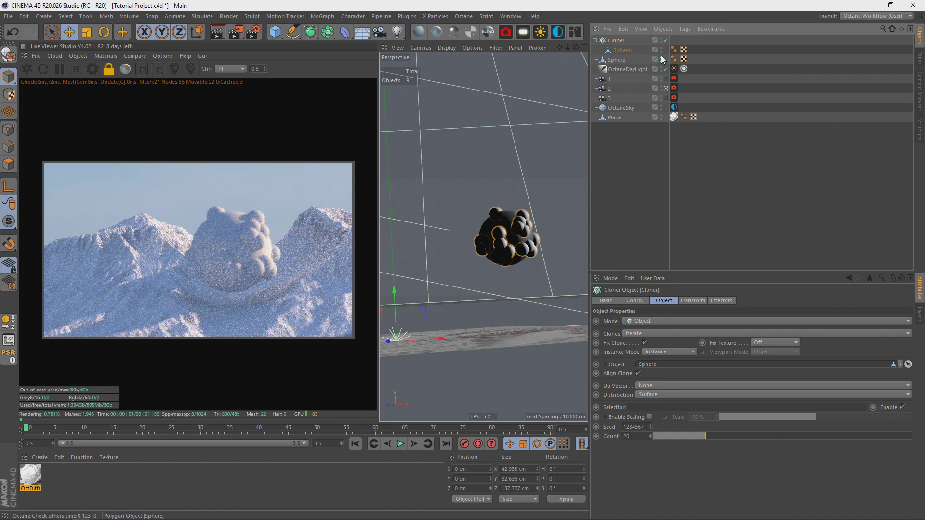
left_click(620, 60)
key("t")
left_click_drag(534, 144, 458, 171)
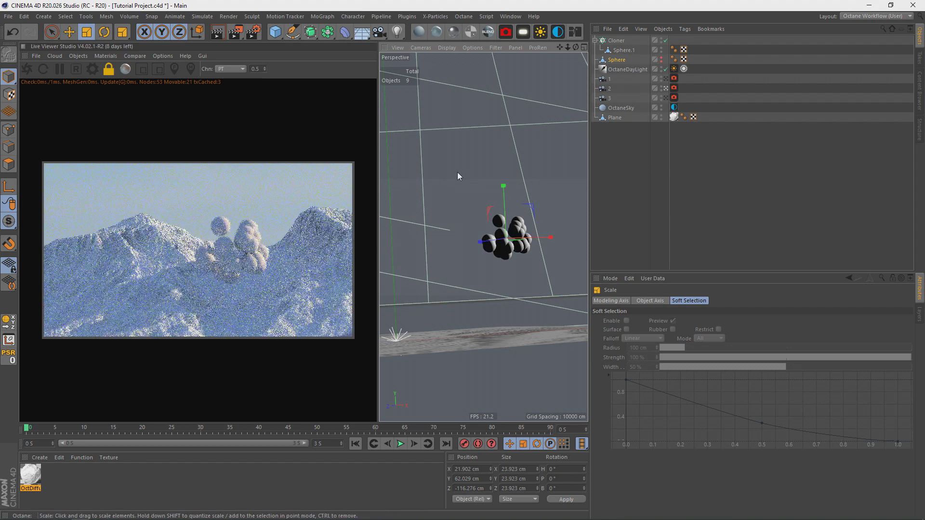
Set the Cloner's instance mode to Render Instance.
left_click(616, 41)
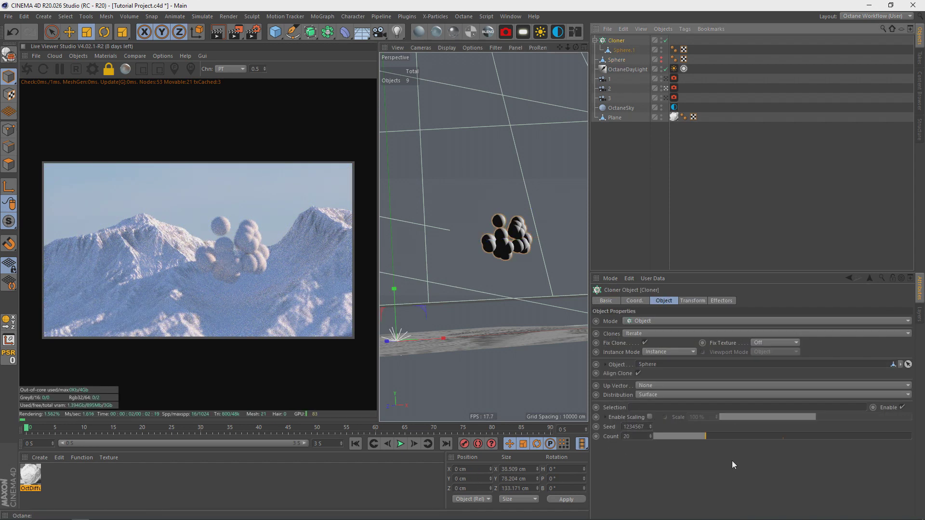
left_click(661, 352)
left_click(663, 371)
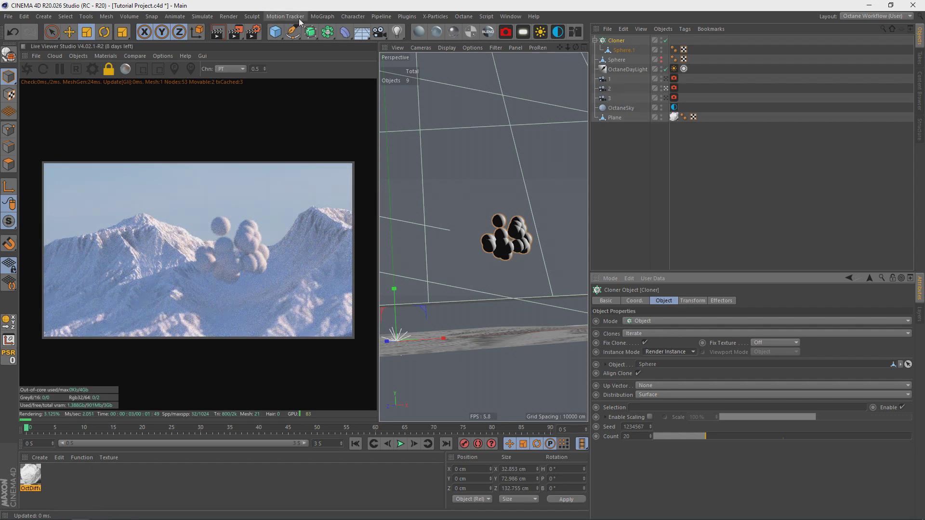
Add a Random effector to the sphere cloner and zero its X, Y and Z position variation.
left_click(323, 17)
mouse_move(335, 36)
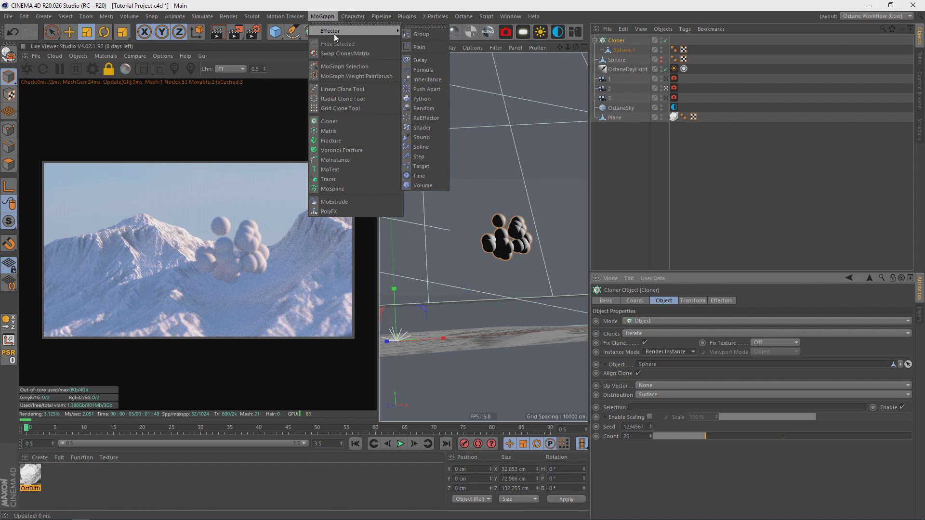
left_click(424, 108)
left_click(694, 300)
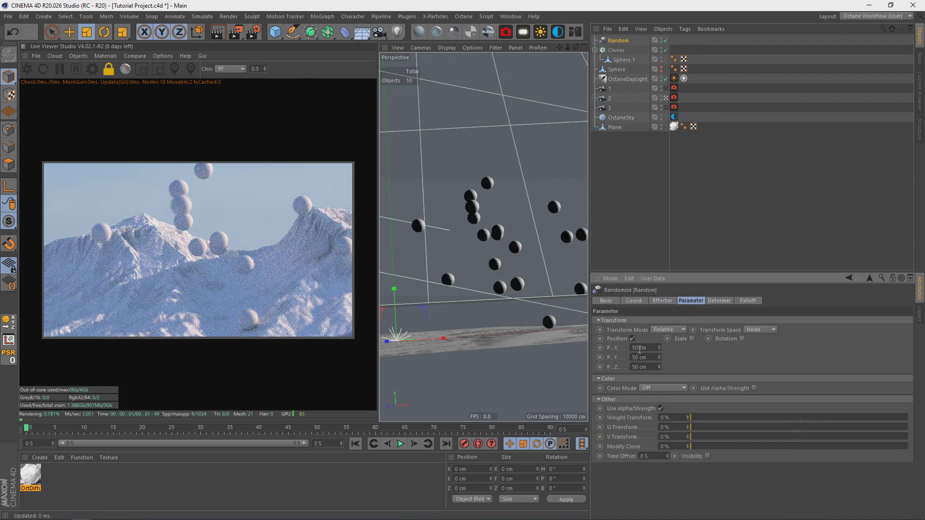
type("0")
key("ctrl+Return")
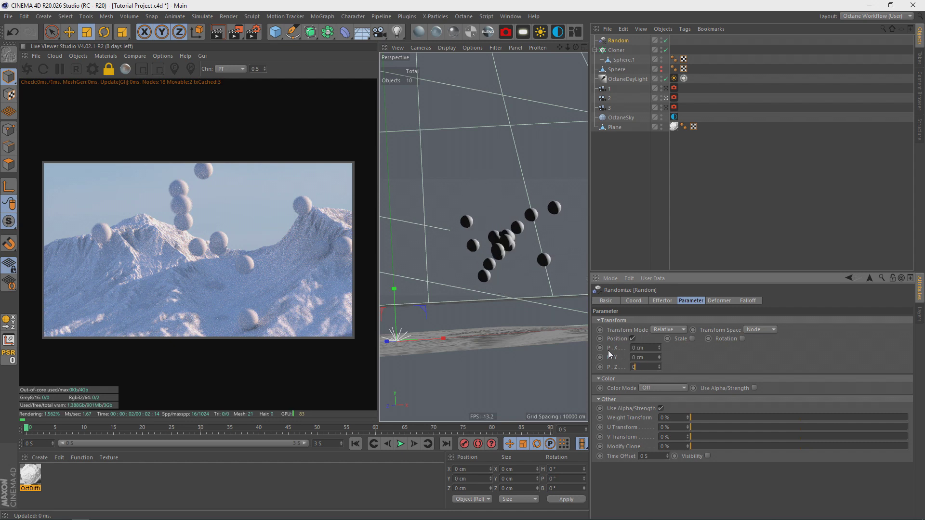
Set the Random effector's X position variation to about 2 cm and enable uniform, absolute scale variation.
left_click(658, 346)
left_click(659, 346)
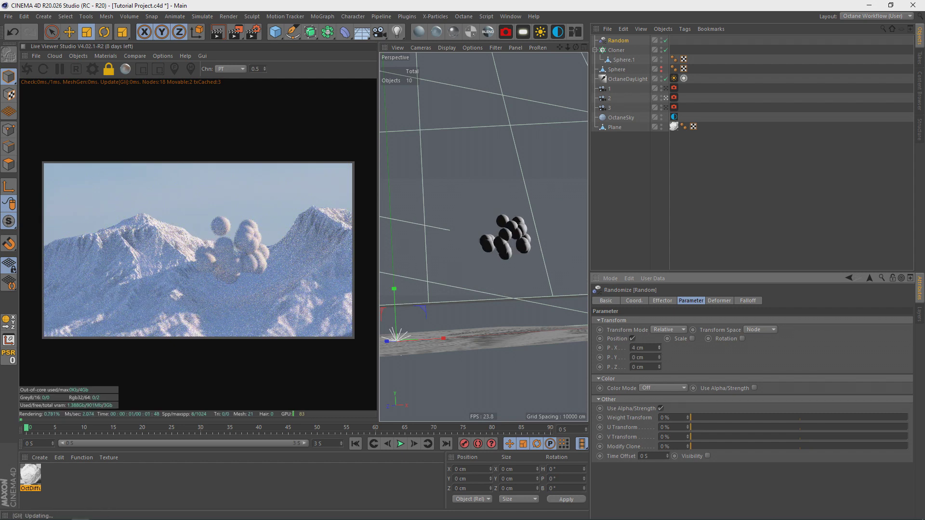
left_click(692, 339)
left_click(715, 376)
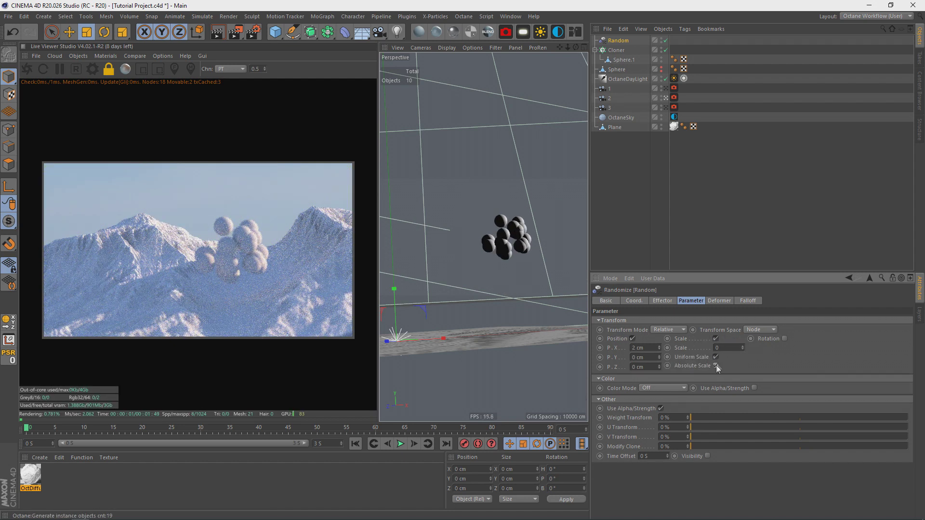
left_click(730, 198)
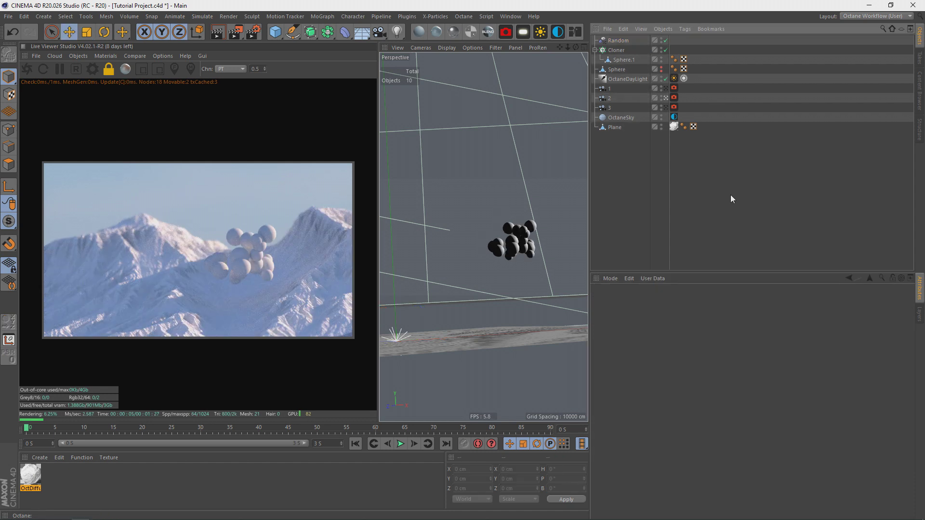
Create an Octane Mix material and add two Octane Material nodes feeding its Material1 and Material2 inputs.
left_click(337, 491)
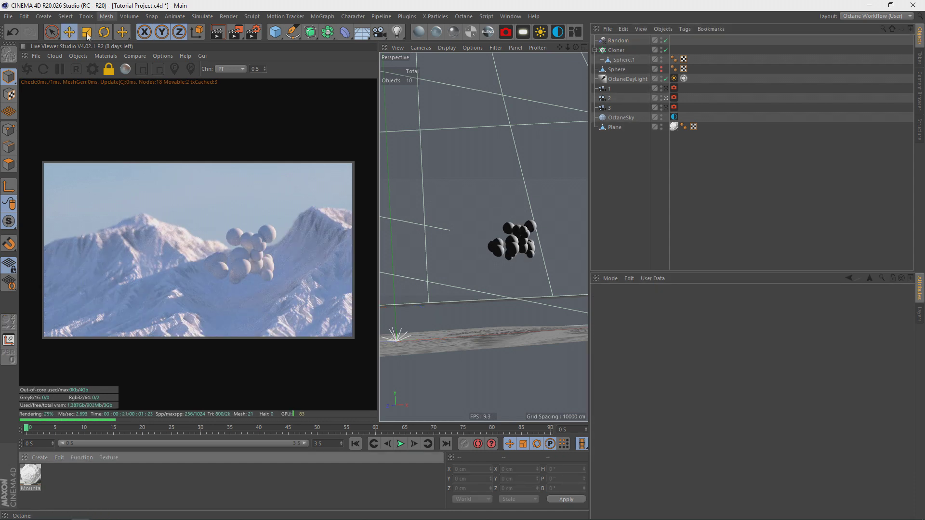
left_click(80, 55)
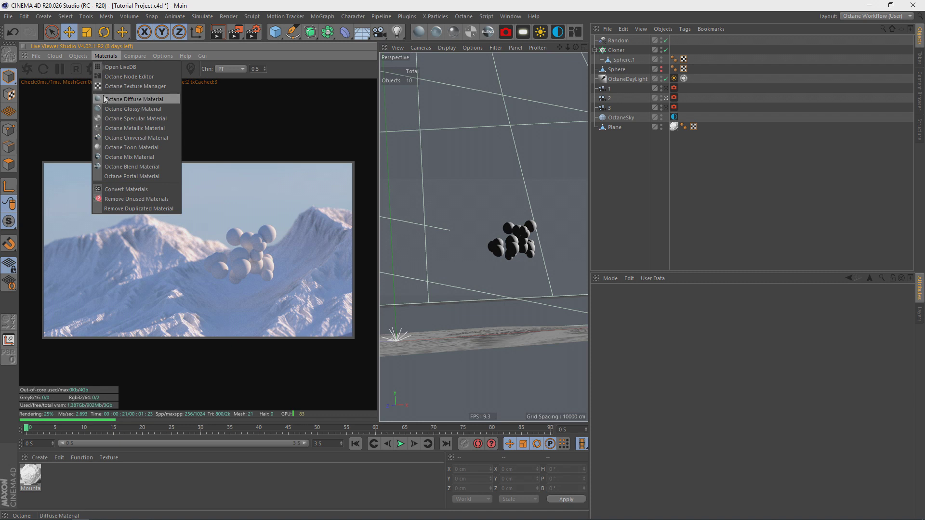
left_click(123, 159)
left_click_drag(417, 142, 521, 249)
left_click_drag(514, 217, 527, 389)
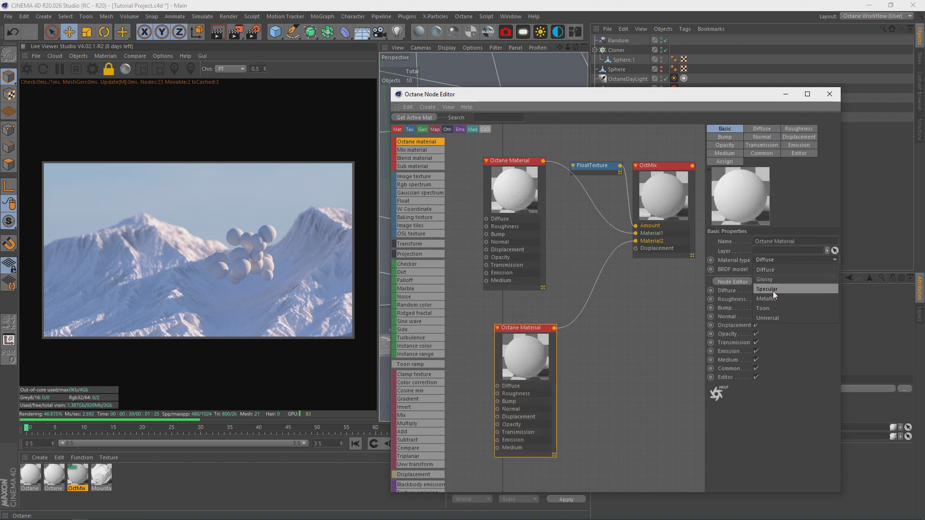
Change the Material2 node to Specular with fake shadows enabled, and add a Scattering Medium node beside it.
left_click(773, 291)
left_click(802, 153)
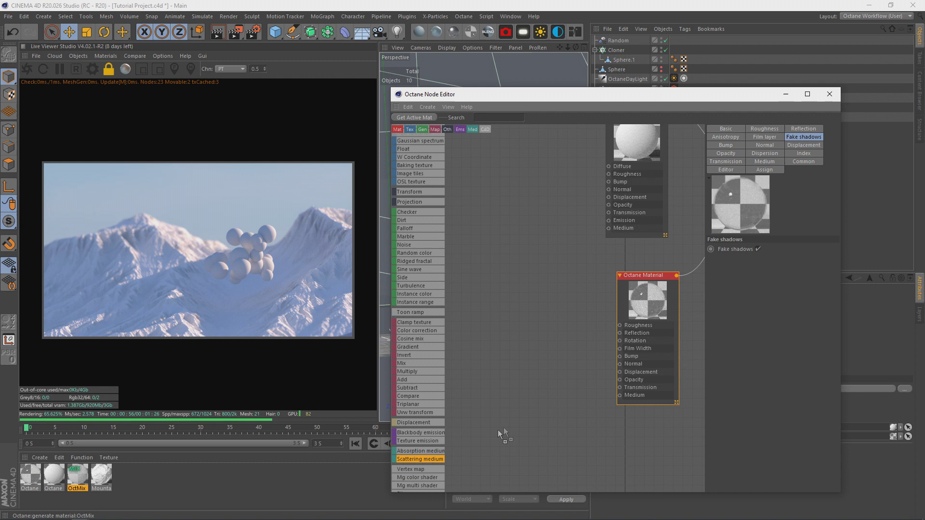
left_click_drag(498, 430, 552, 383)
scroll(423, 276, "up", 3)
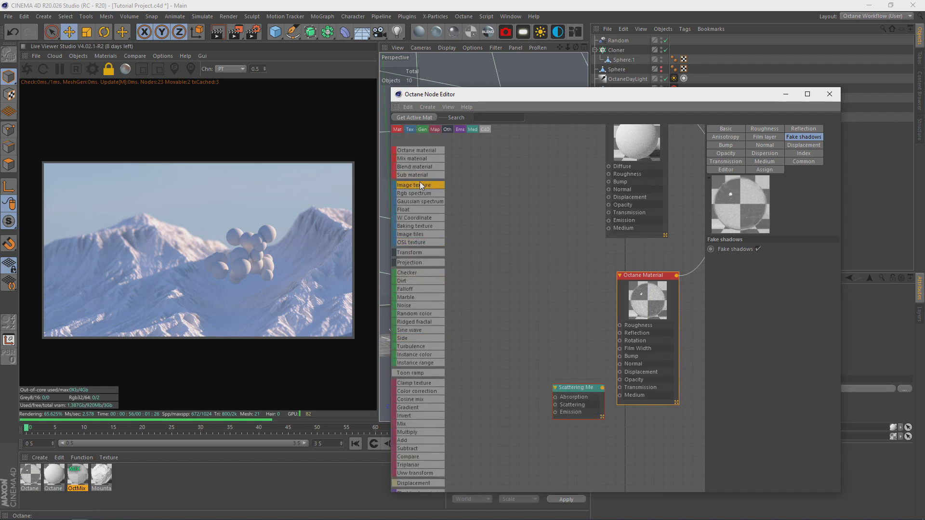
left_click_drag(478, 390, 478, 390)
left_click(500, 417)
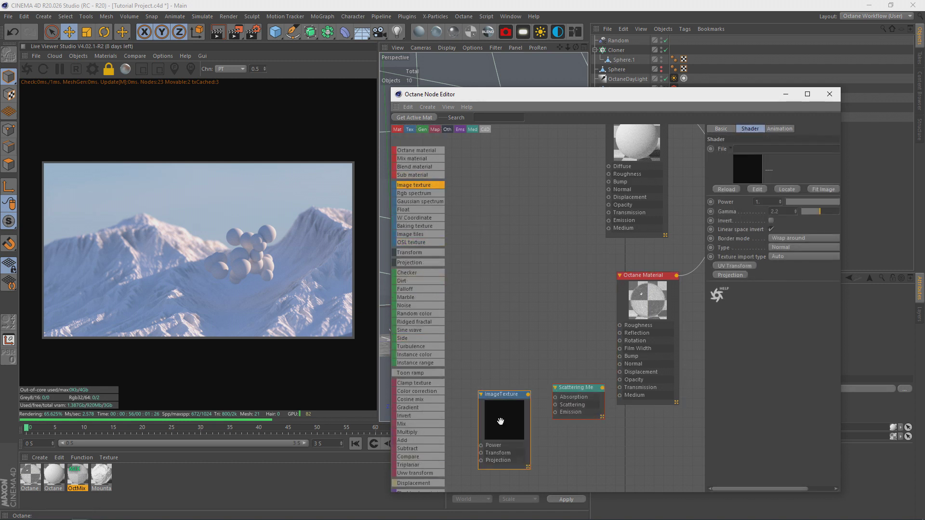
key("Delete")
Add two RGB Spectrum nodes, linking one to the Scattering Medium's Absorption and the Specular material's Transmission, and the other to Scattering.
left_click_drag(407, 193, 506, 376)
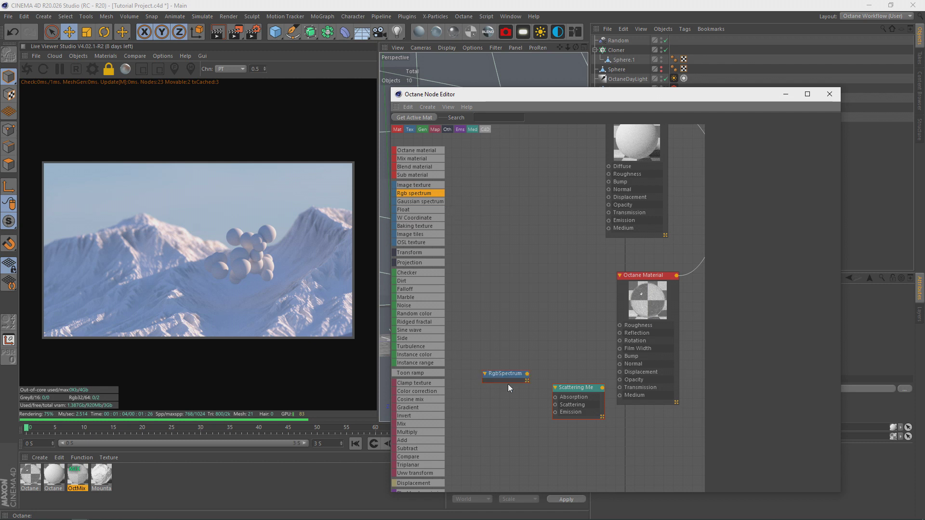
left_click_drag(505, 417, 509, 427)
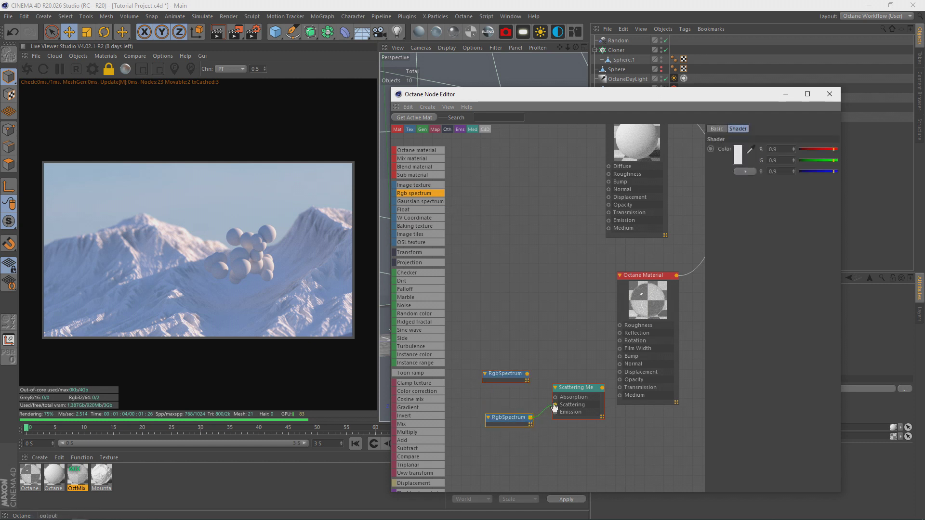
left_click_drag(527, 373, 620, 388)
Duplicate the RGB Spectrum node and connect the copy to the diffuse material's Diffuse input.
left_click_drag(527, 374, 608, 166)
left_click(504, 375)
left_click_drag(505, 376, 609, 166, "ctrl")
Connect the Scattering Medium to the Specular material's Medium input and assign the mix material to the cloned small sphere.
left_click(590, 399)
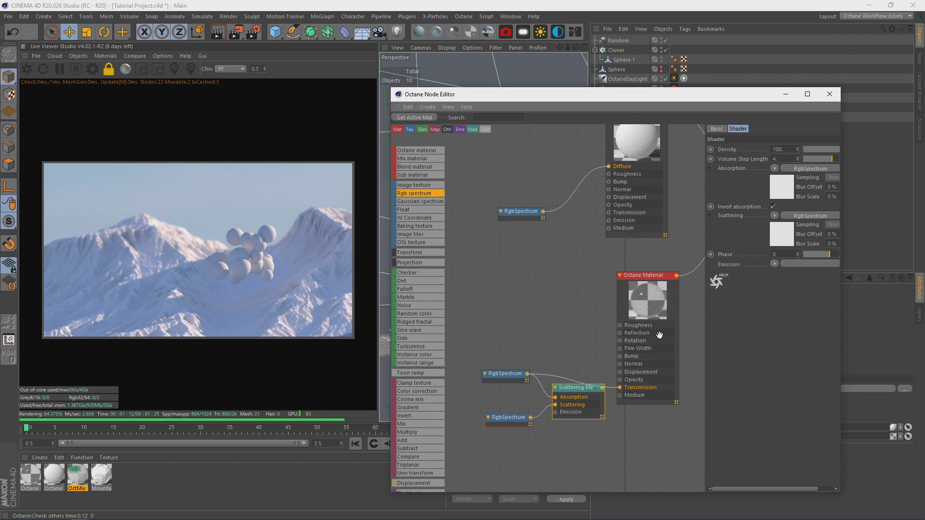
left_click_drag(597, 388, 620, 395)
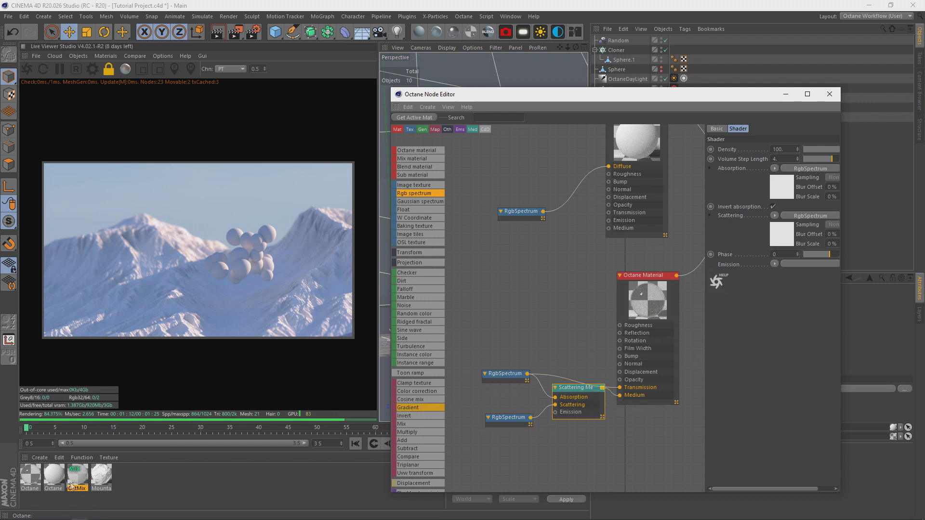
left_click_drag(680, 54, 684, 60)
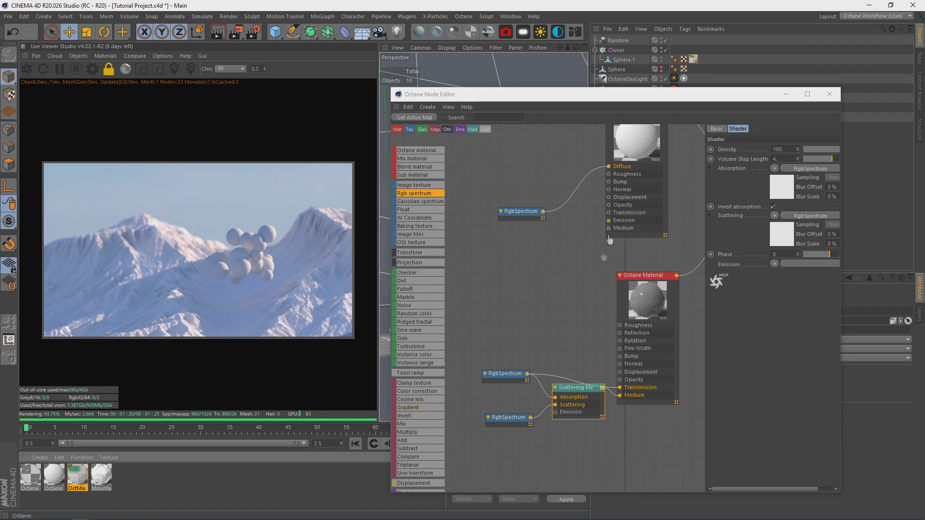
Set the FloatTexture controlling the mix amount to about 0.29.
middle_click_drag(597, 229, 543, 301)
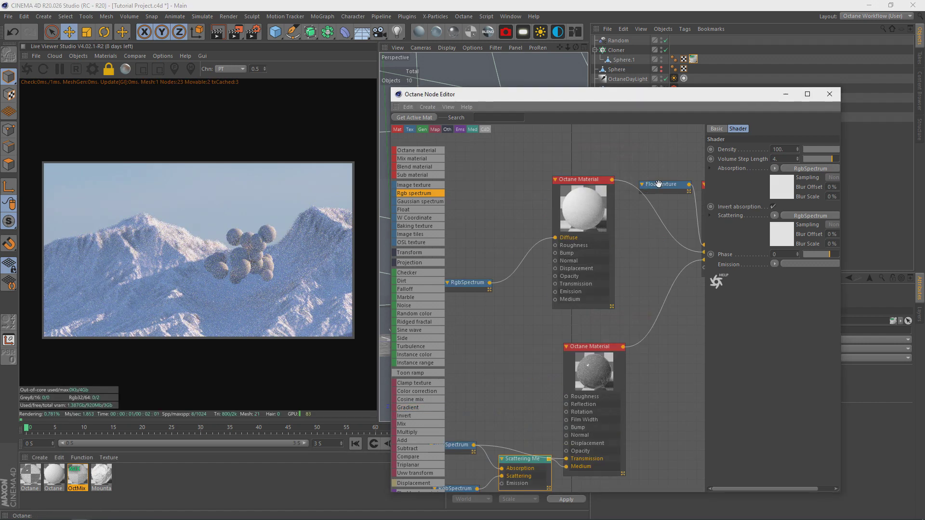
left_click(659, 184)
left_click(787, 149)
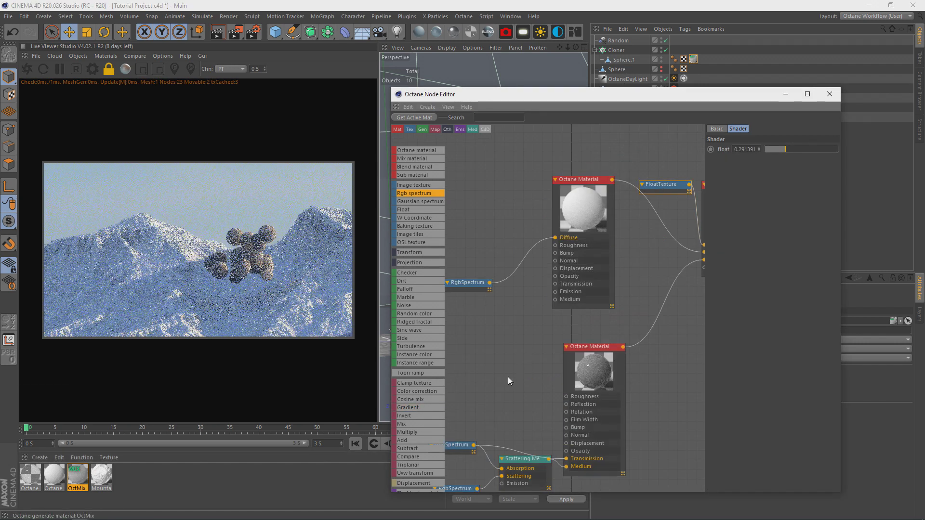
Lower the Scattering Medium's density to about 24.9.
scroll(508, 377, "down", 3)
middle_click_drag(507, 377, 516, 347)
middle_click_drag(533, 426, 545, 411)
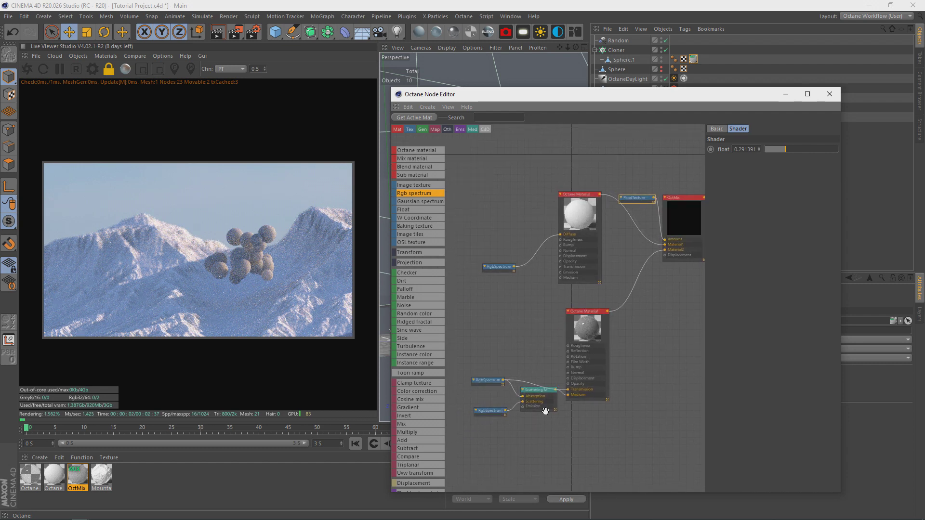
left_click(529, 395)
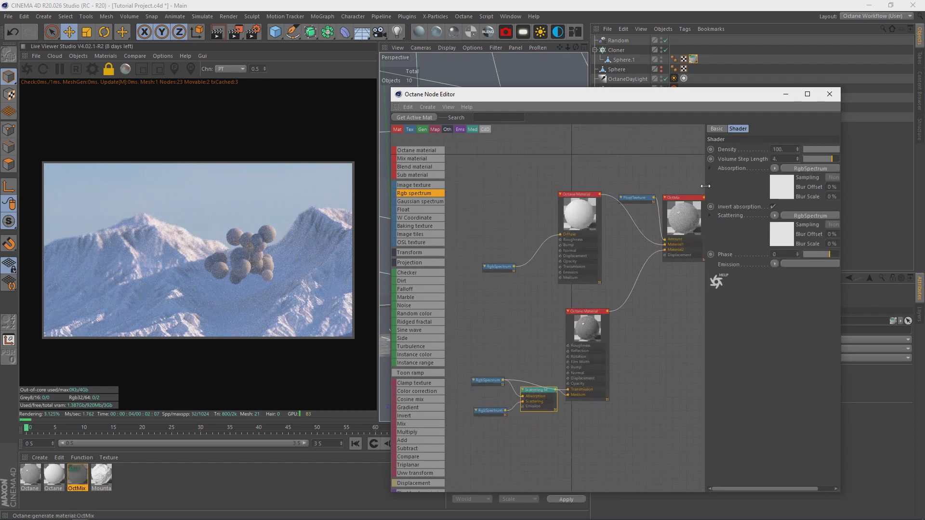
left_click_drag(656, 188, 649, 187)
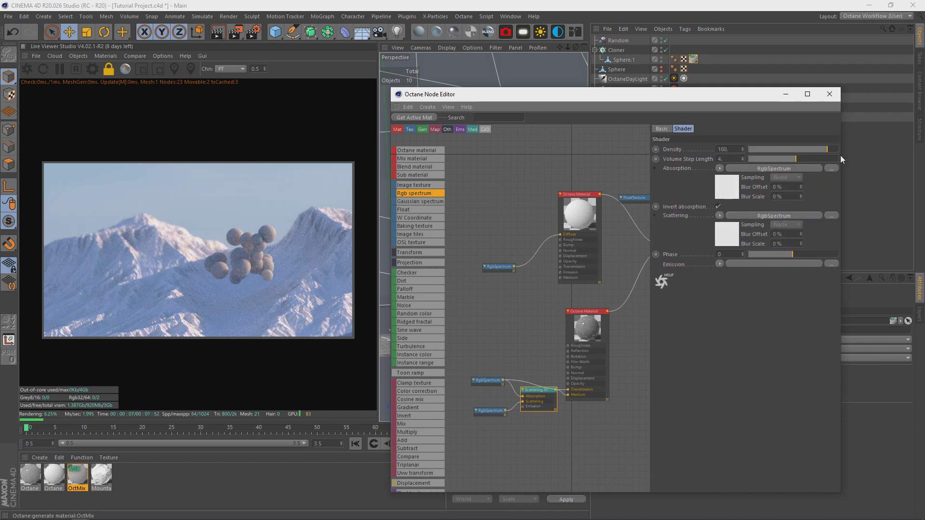
left_click_drag(821, 149, 819, 148)
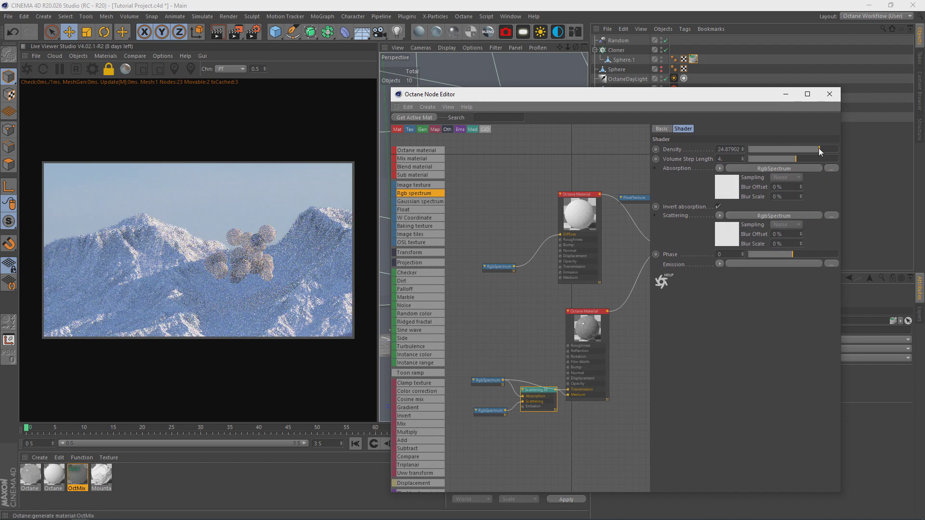
Recolour the diffuse and absorption RGB Spectrum nodes to magenta tones and try a Specular material roughness of 0.6.
left_click(496, 268)
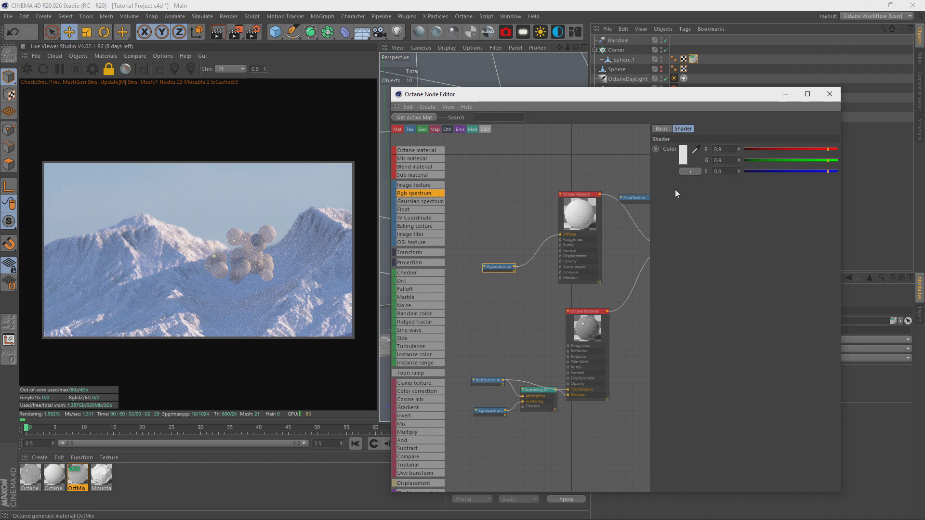
left_click(587, 333)
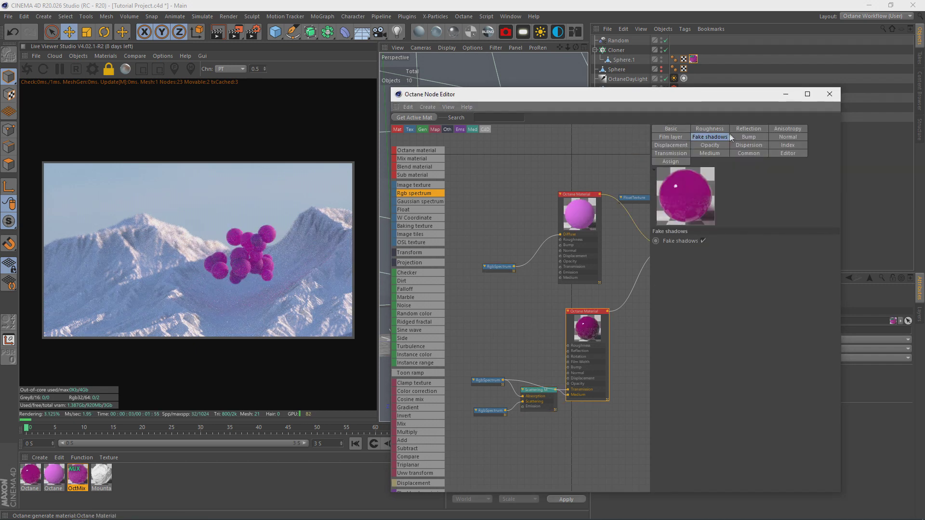
left_click(709, 129)
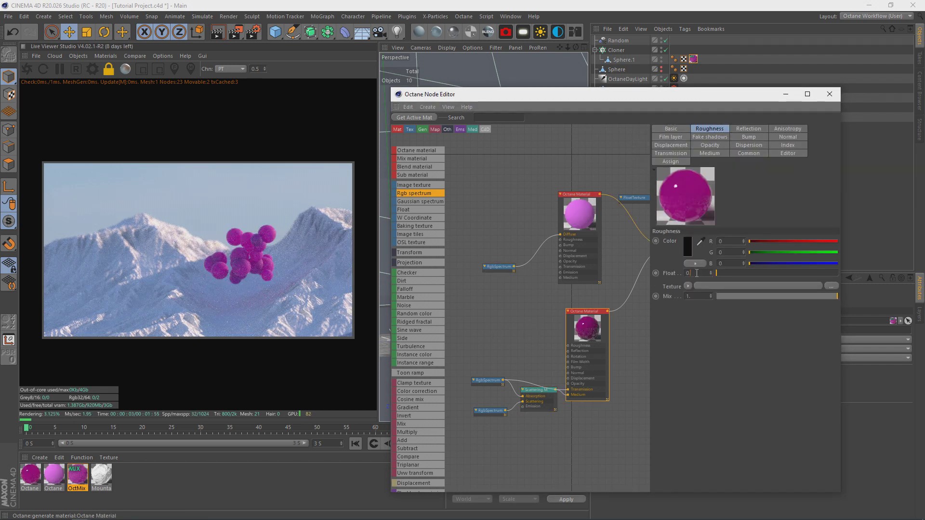
type(".6")
key("Return")
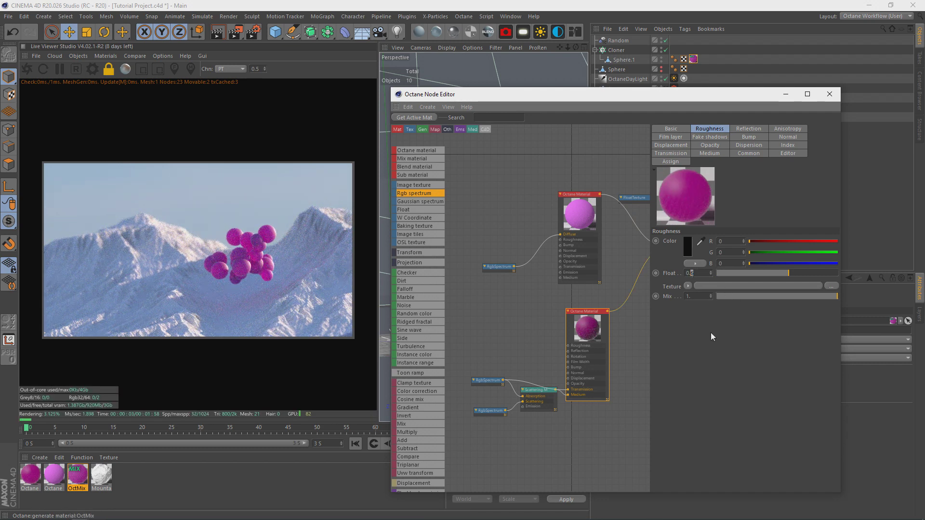
Try roughness values of 0.2, 0.05 and 0 on the Specular material, settling on about 0.03.
type("2")
key("Return")
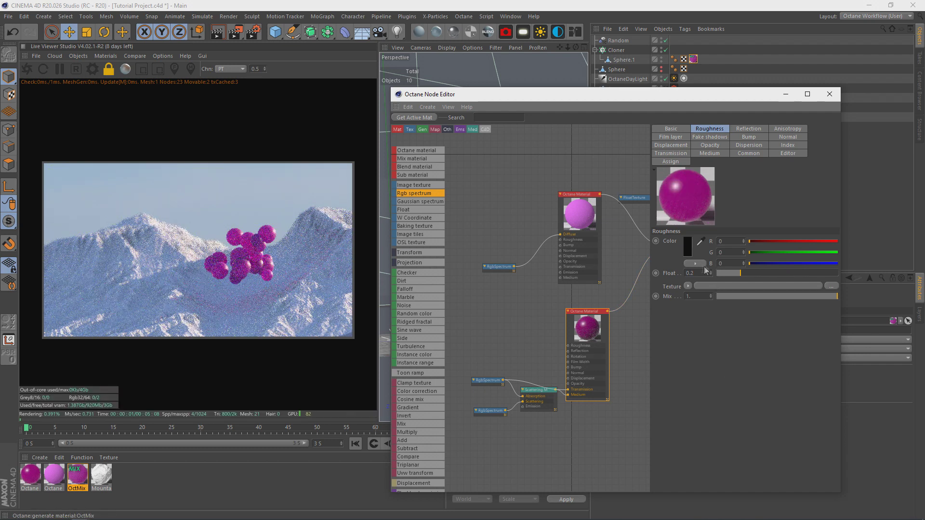
type("5")
key("Return")
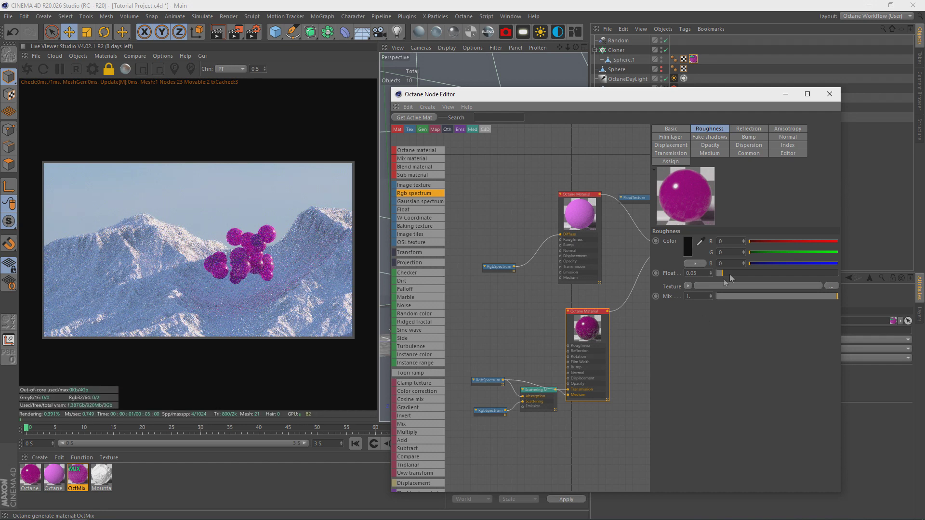
left_click(715, 274)
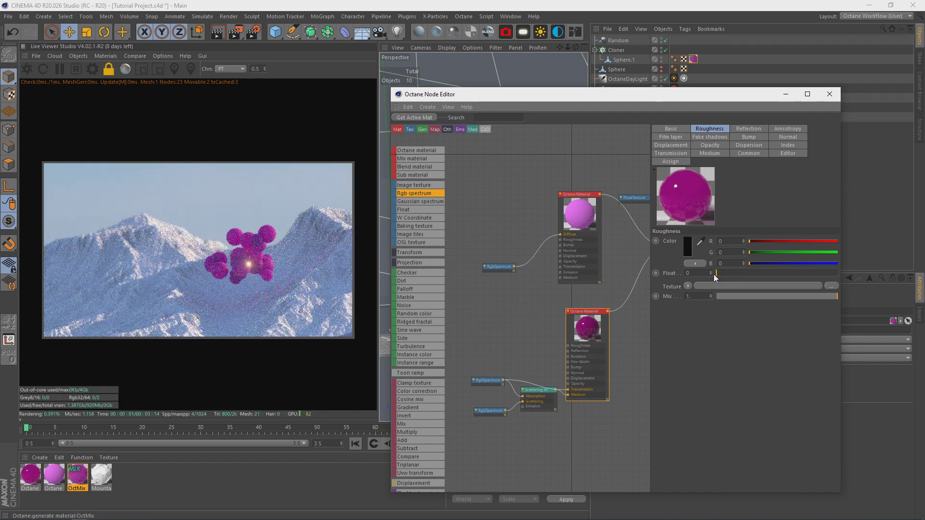
left_click(721, 273)
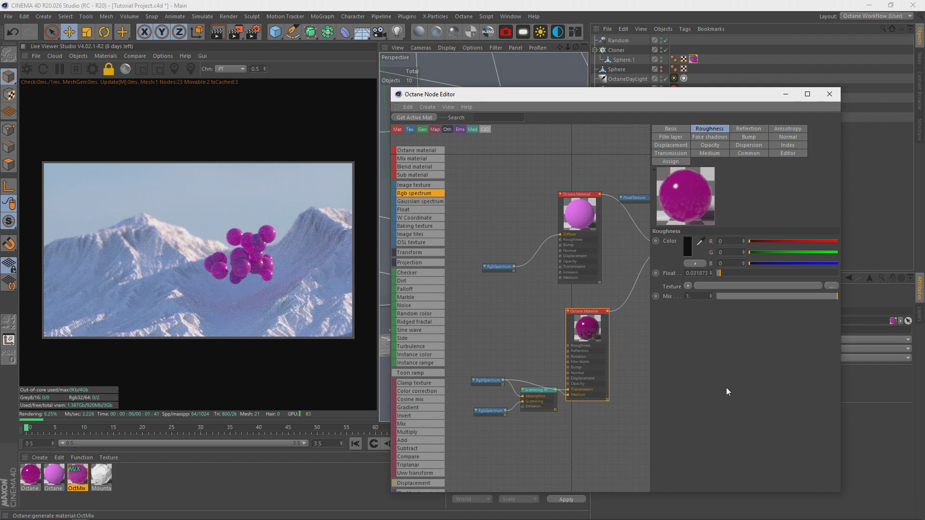
Set the Scattering Medium's density to 15 and readjust the FloatTexture controlling the mix amount.
left_click(542, 406)
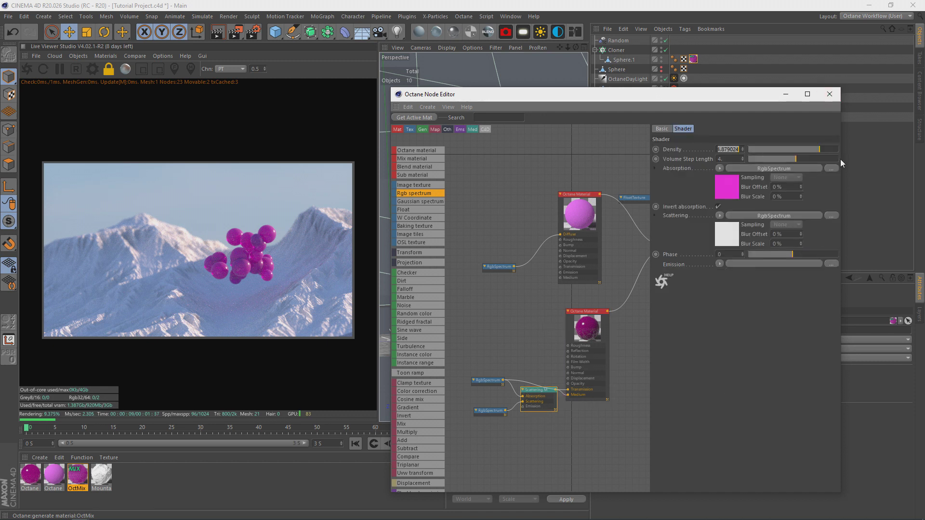
type("15")
key("Return")
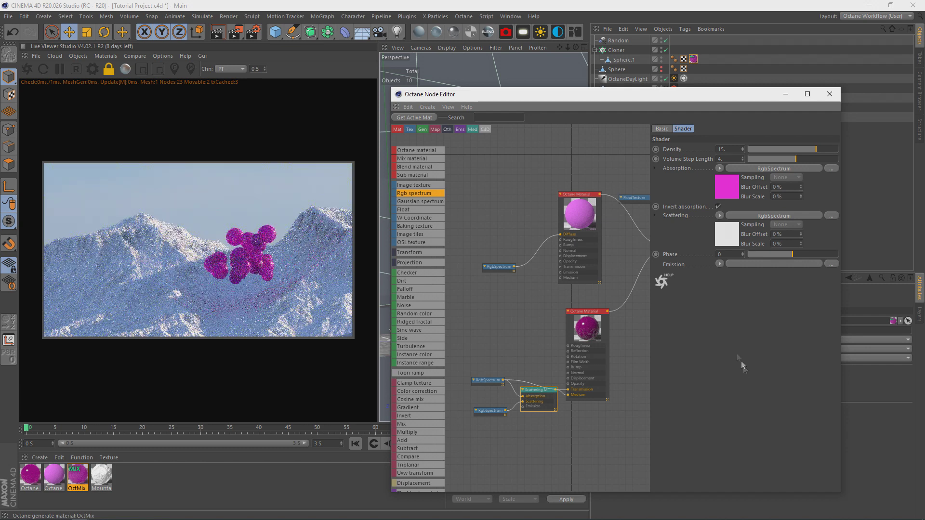
left_click(633, 197)
left_click_drag(735, 148, 789, 153)
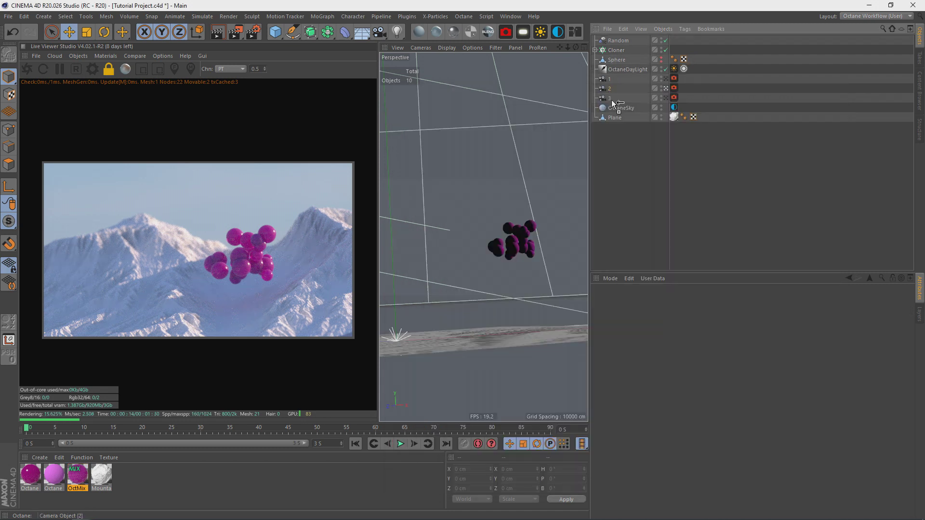
Duplicate camera 2 and place the copy below camera 3 in the object list.
left_click_drag(615, 104, 615, 105, "ctrl")
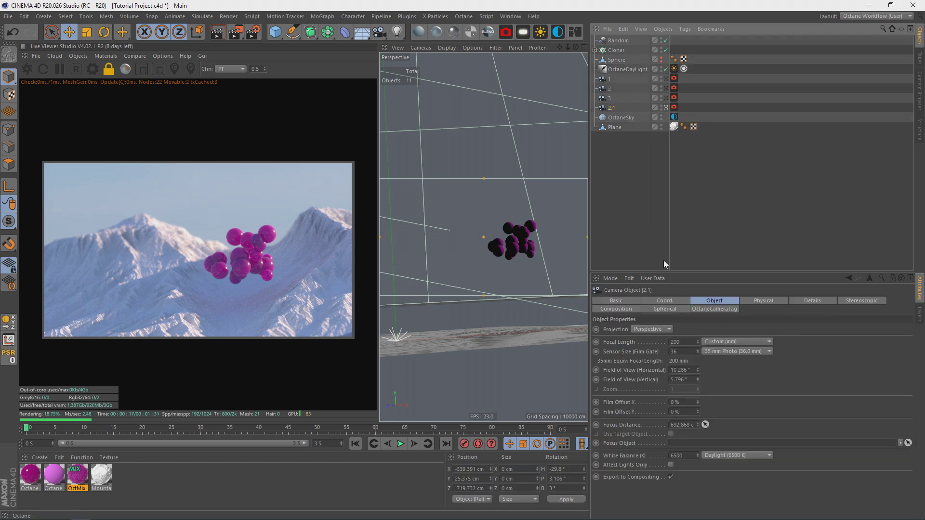
Orbit camera 2.1 around the sphere cluster, move it closer, and pick the render focus on the spheres.
mouse_move(575, 48)
left_mouse_down()
mouse_move(588, 47)
mouse_move(577, 49)
left_mouse_up()
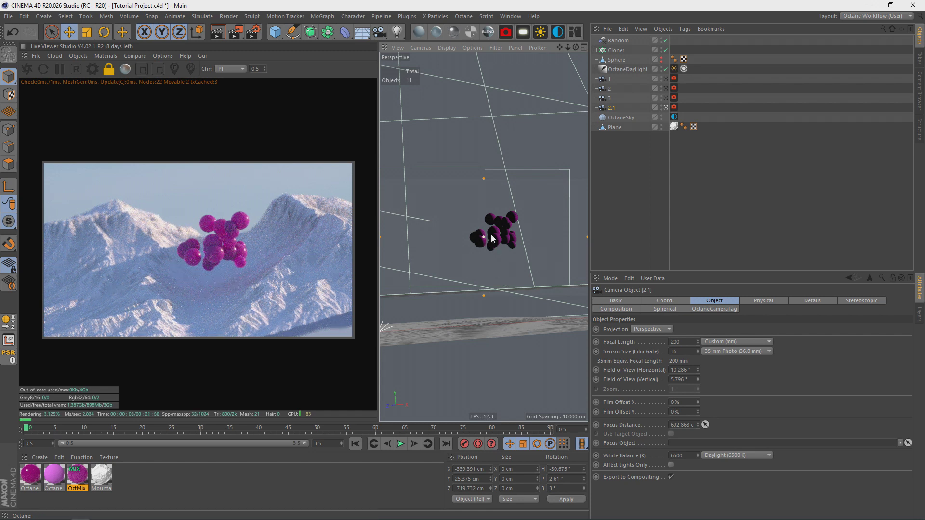
mouse_move(502, 235)
left_mouse_down("alt")
mouse_move(523, 234)
mouse_move(495, 240)
left_mouse_up("alt")
right_click_drag(493, 237, 515, 189, "alt")
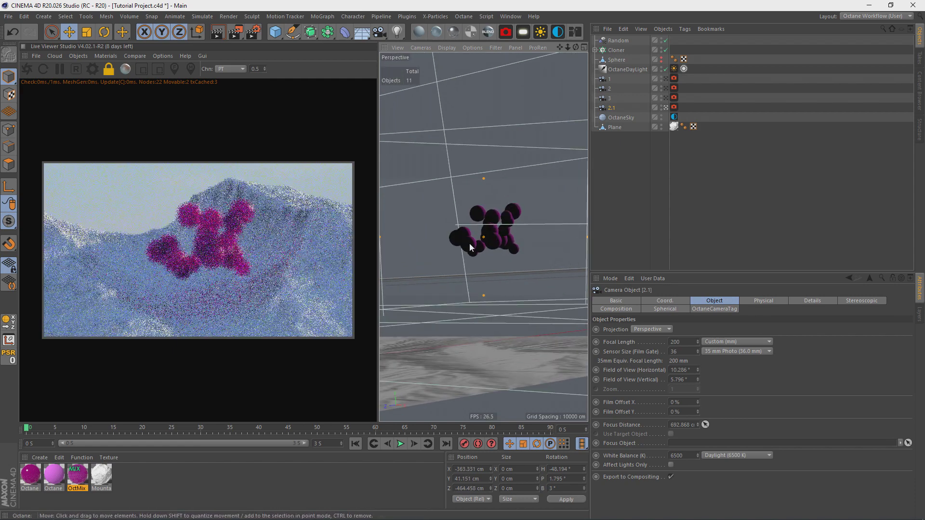
middle_click_drag(469, 244, 484, 263, "alt")
right_click_drag(495, 244, 512, 230, "alt")
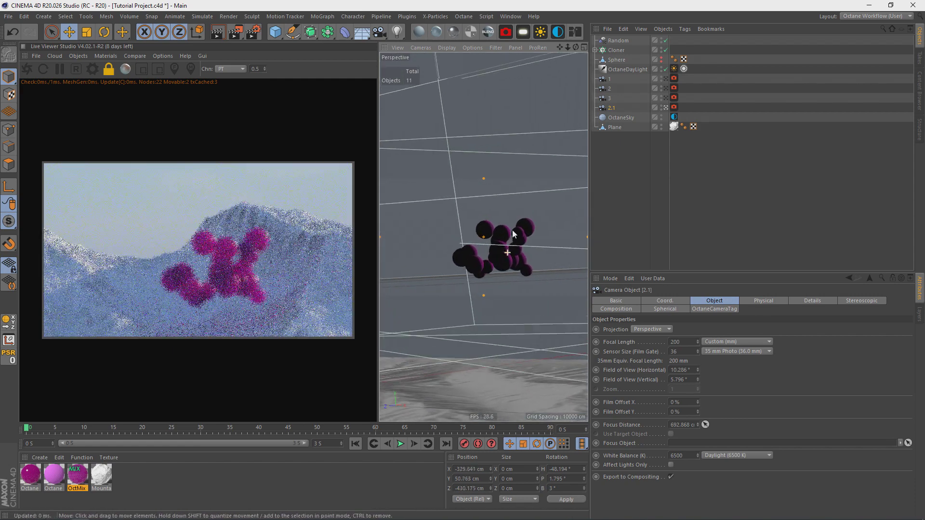
left_click(174, 69)
left_click(248, 278)
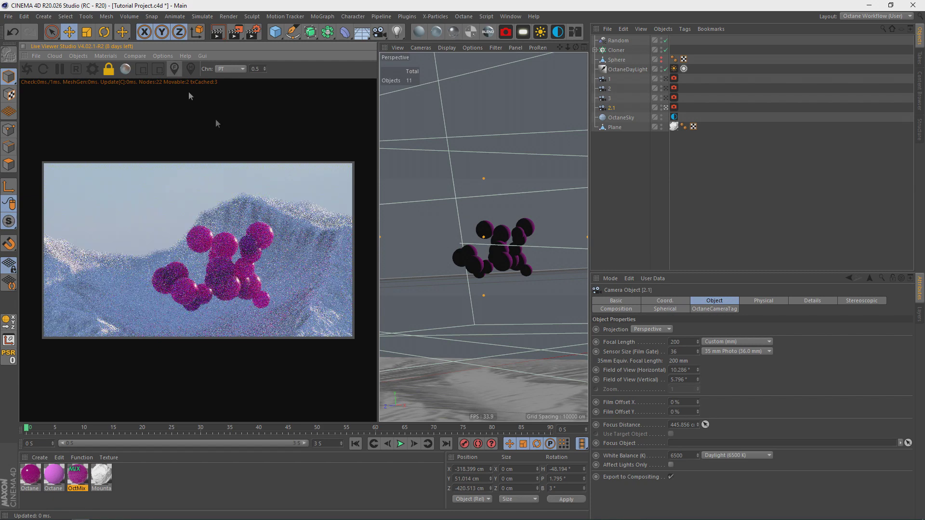
Orbit camera 2.1 further around the spheres and set its rotation to heading -85.383°, pitch 5.528° and bank 11°.
middle_click_drag(513, 267, 515, 261)
mouse_move(521, 236)
left_mouse_down("alt")
mouse_move(548, 215)
mouse_move(558, 220)
mouse_move(538, 230)
left_mouse_up("alt")
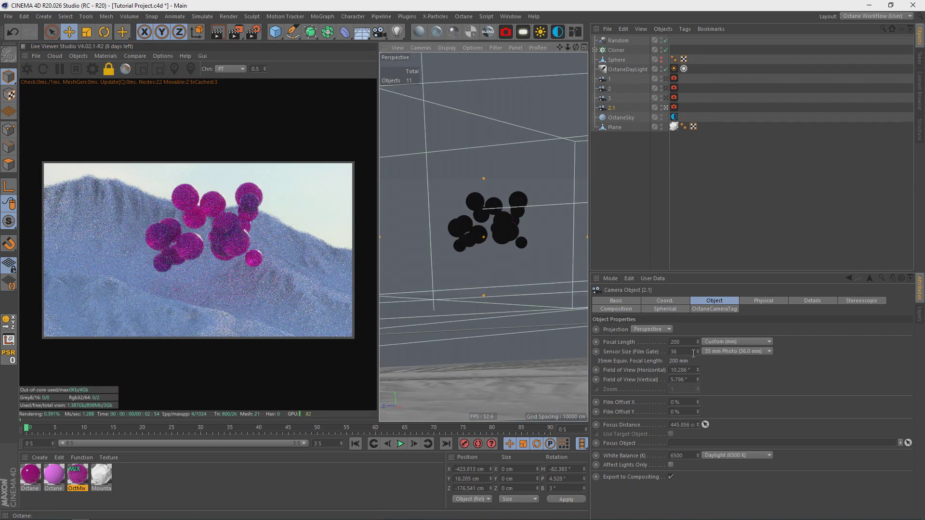
left_click(672, 302)
left_click_drag(764, 339, 764, 342)
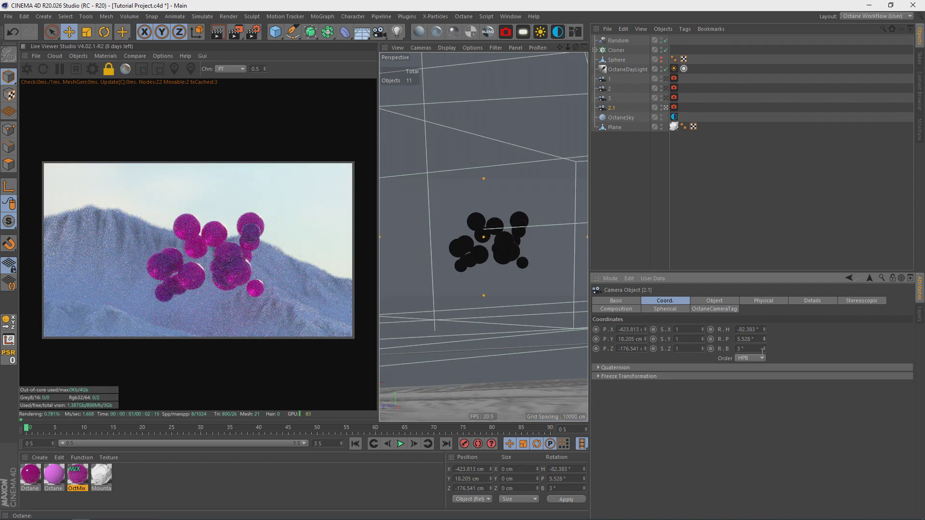
left_click(714, 301)
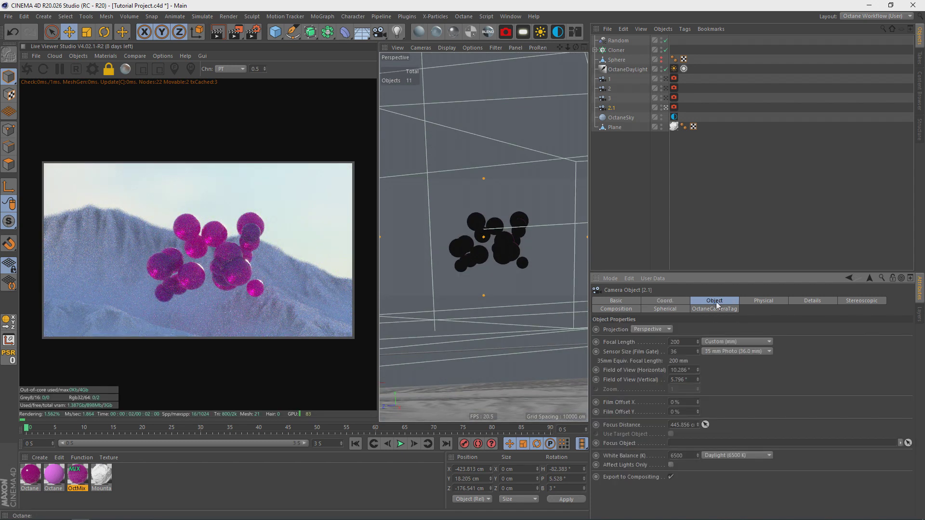
left_click(666, 302)
left_click_drag(764, 348, 765, 329)
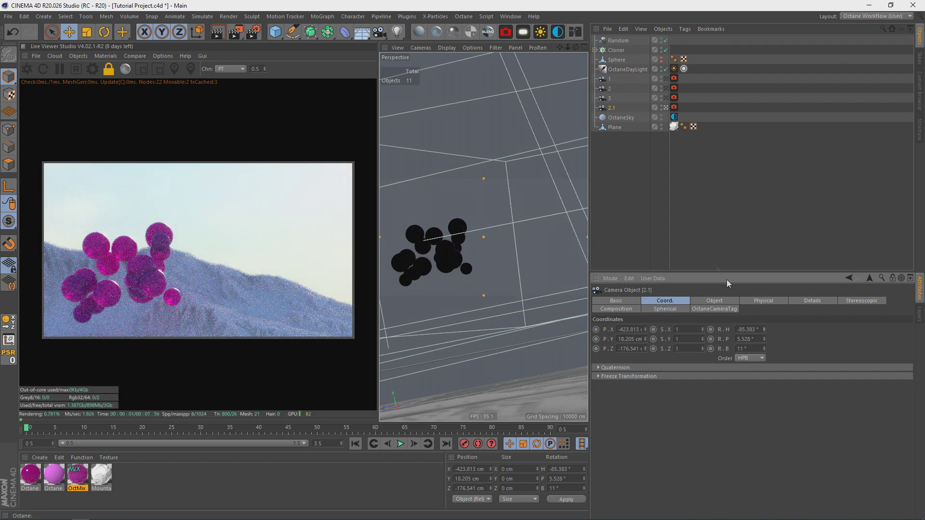
Duplicate camera 2.1 below itself, reframe the copy on the spheres and ridge, and set its pitch to 7.454°.
left_click_drag(613, 108, 617, 115, "ctrl")
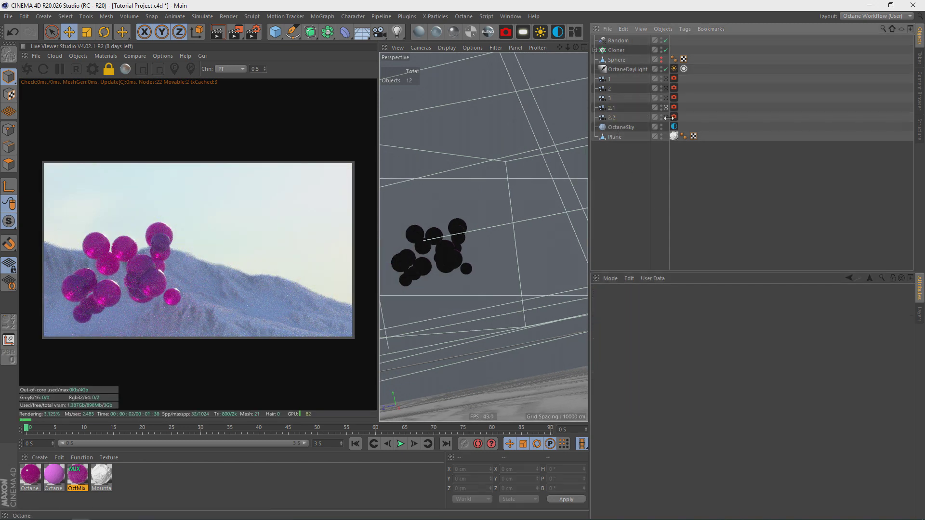
left_click_drag(575, 46, 620, 52)
left_click_drag(559, 47, 562, 44)
left_click(764, 337)
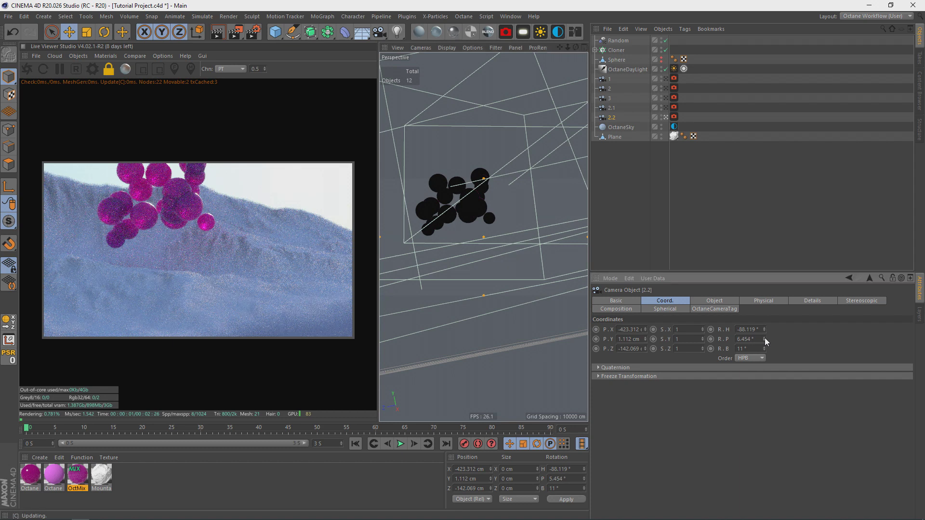
left_click(764, 337)
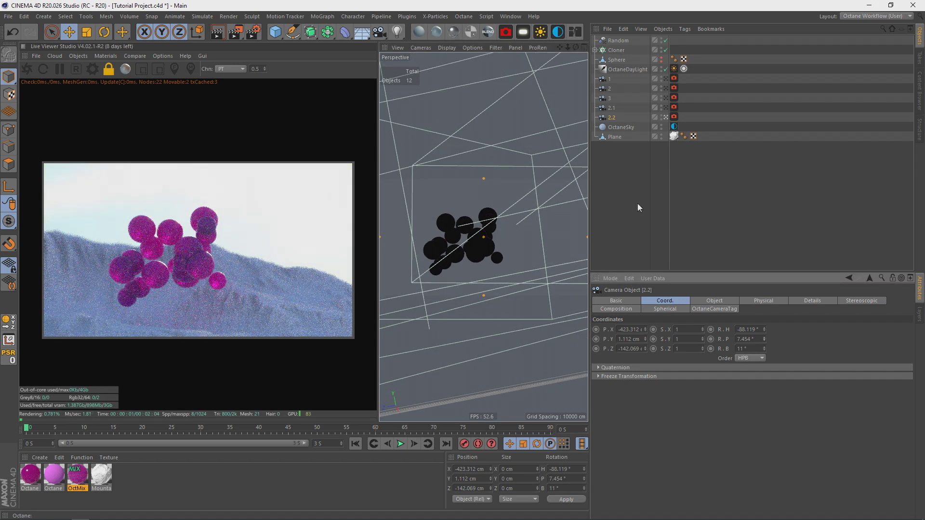
left_click(637, 203)
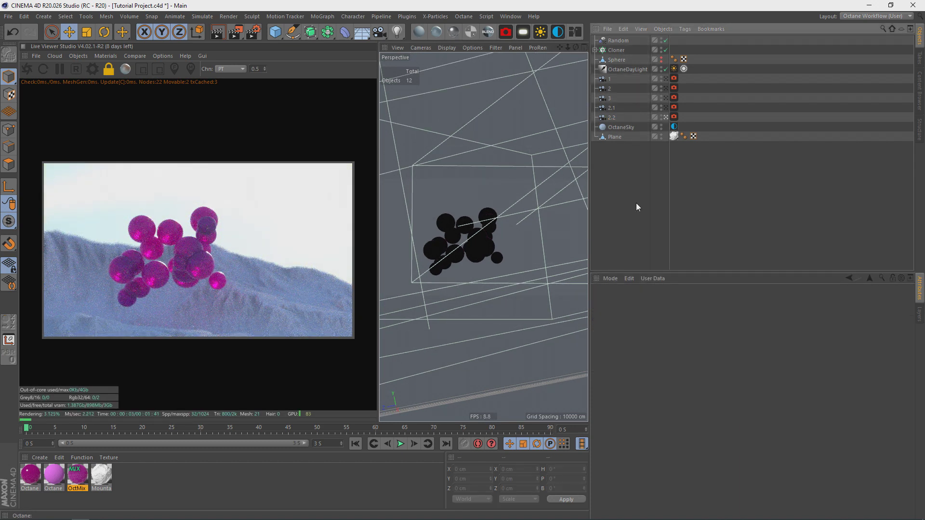
In camera 2.2's Octane tag, raise bloom power to about 48.5 and set the imager saturation to about 0.81.
left_click(674, 117)
left_click(785, 301)
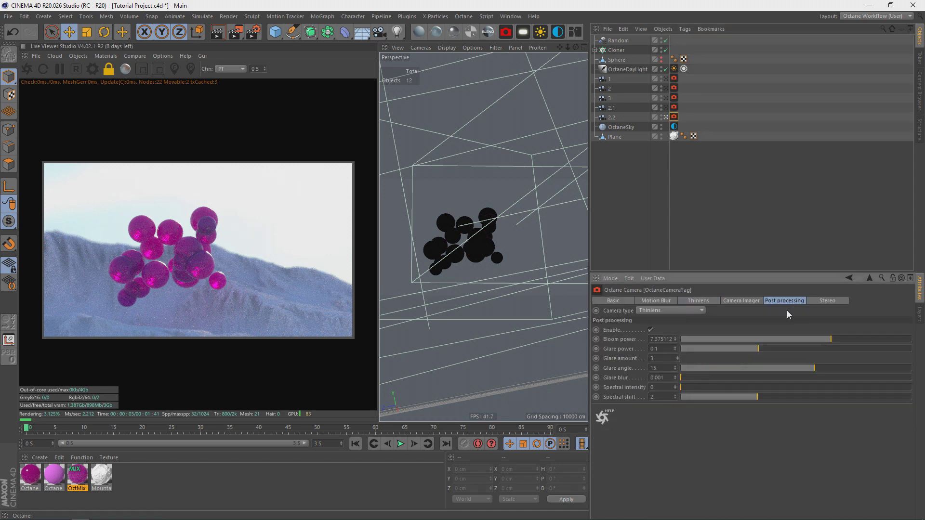
left_click_drag(842, 341, 856, 342)
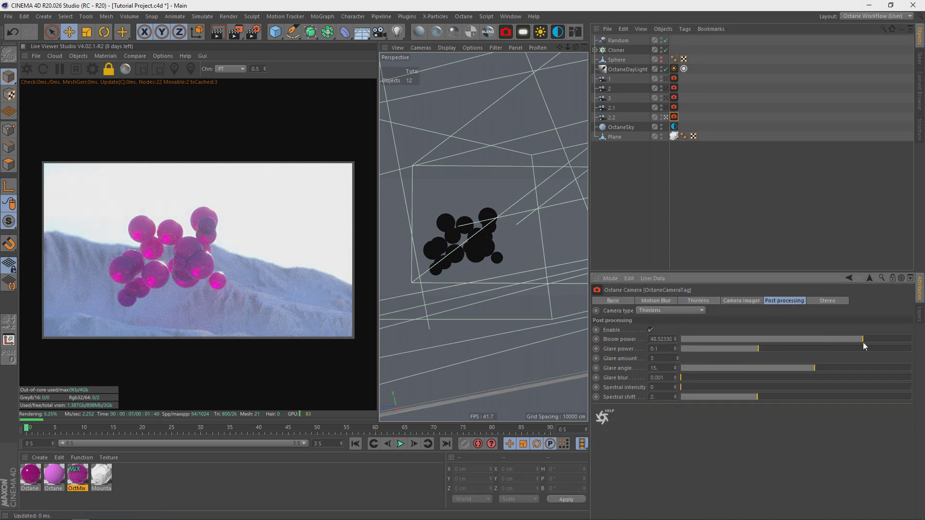
left_click(735, 301)
left_click_drag(733, 432, 734, 434)
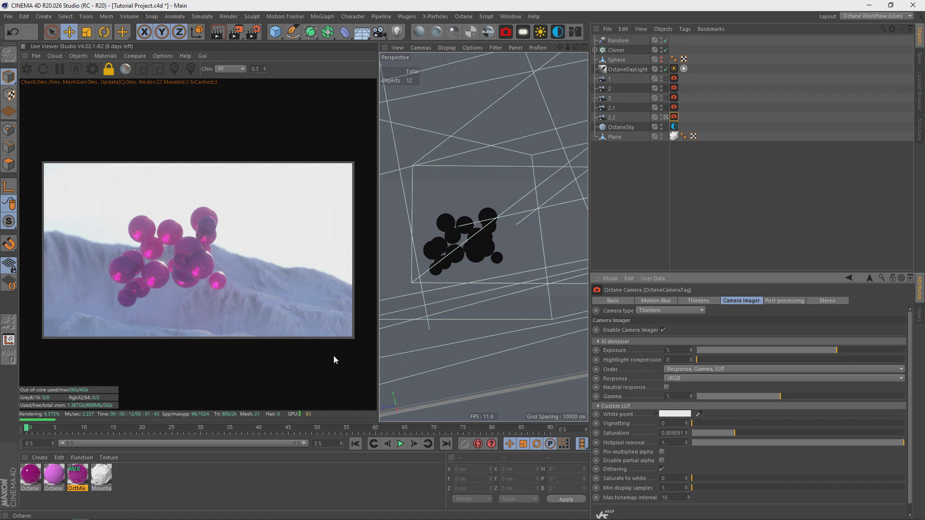
Load GSG_LUT_Sample_BW Journalist.cube as camera 2.2's custom LUT and set its strength to about 0.37.
left_click(602, 406)
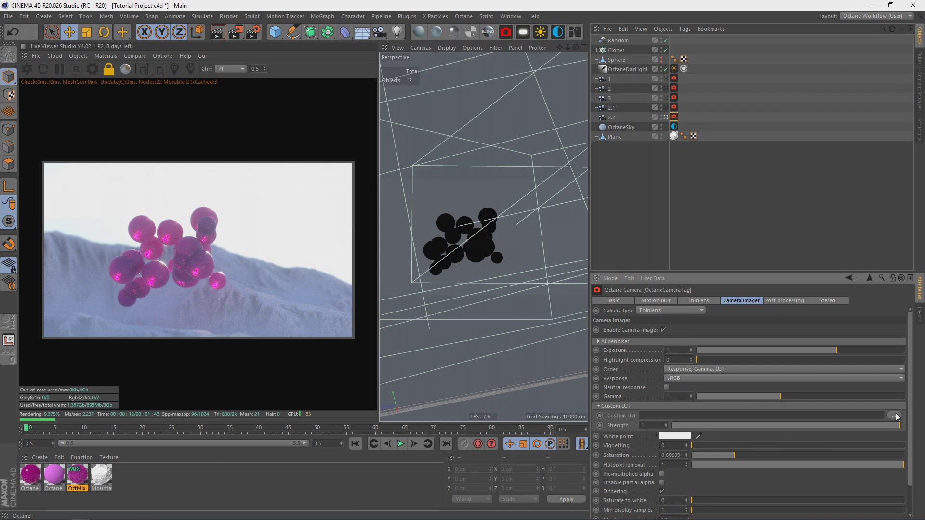
left_click(894, 416)
left_click(192, 138)
left_click(460, 436)
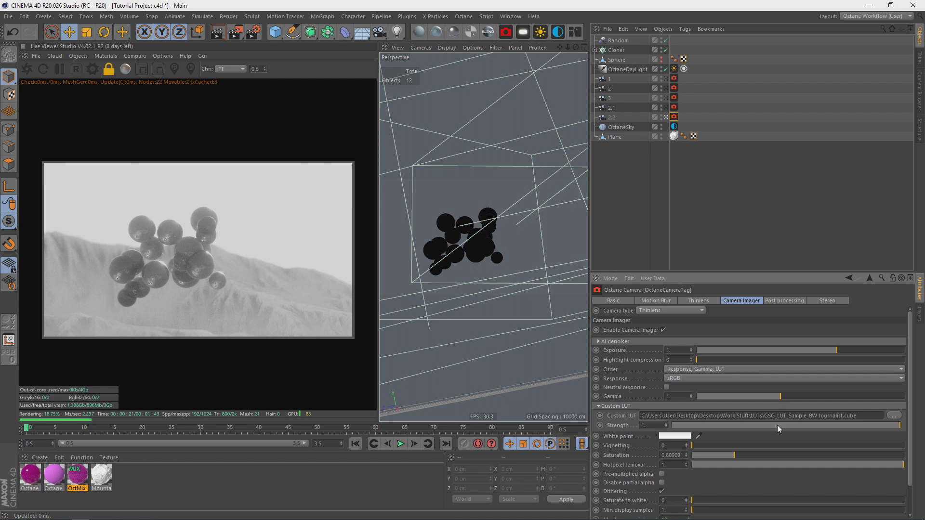
left_click_drag(777, 424, 756, 424)
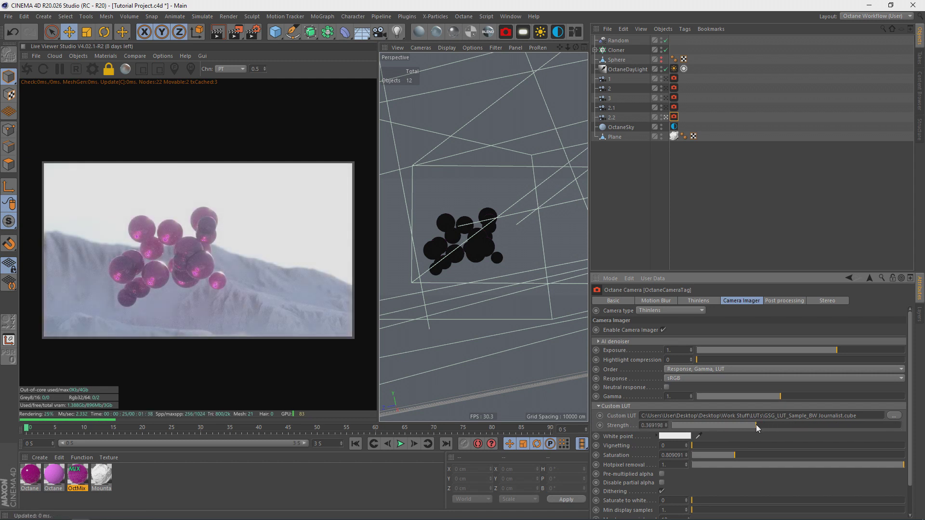
Lower camera 2.2's imager gamma to about 0.77 and its exposure to about 0.87.
left_click_drag(780, 397, 770, 396)
left_click_drag(836, 351, 832, 351)
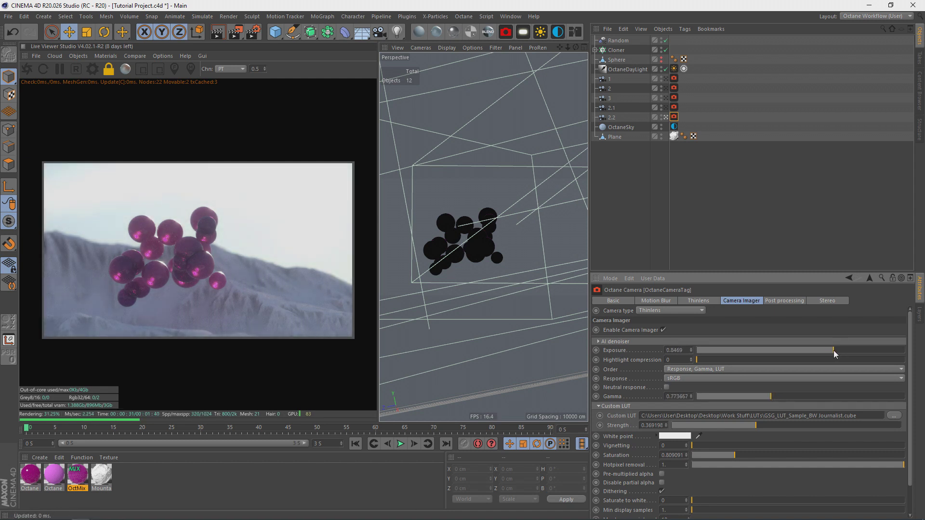
left_click(686, 191)
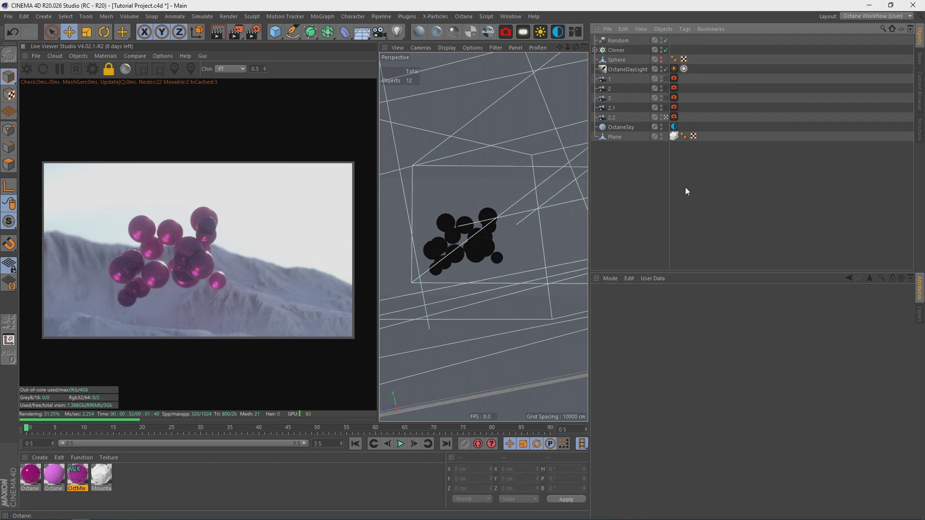
In the Octane Node Editor, lighten the upper RGB Spectrum feeding the Specular material to pink-magenta, about R 0.9, G 0.127, B 0.803.
left_click(574, 31)
left_click_drag(448, 122, 610, 101)
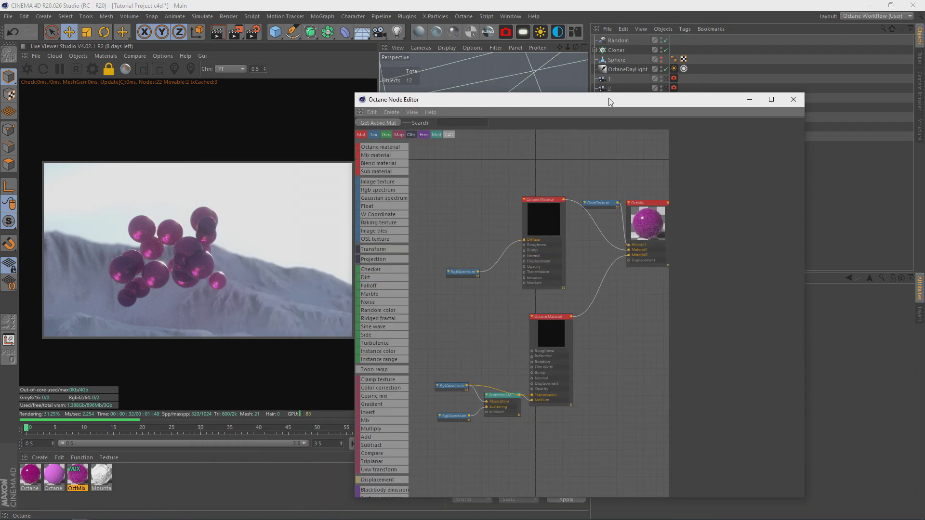
left_click(455, 386)
left_click(705, 161)
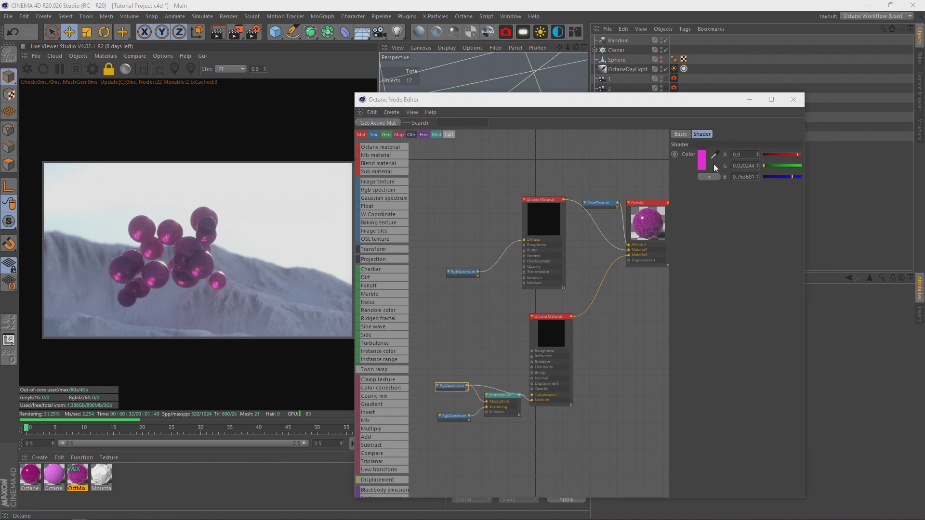
left_click_drag(704, 168, 736, 166)
left_click(681, 194)
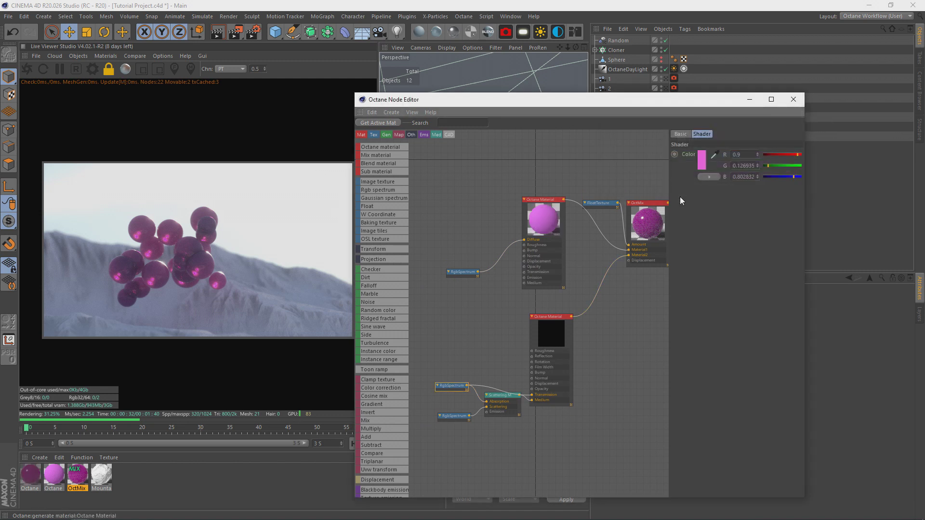
left_click(745, 287)
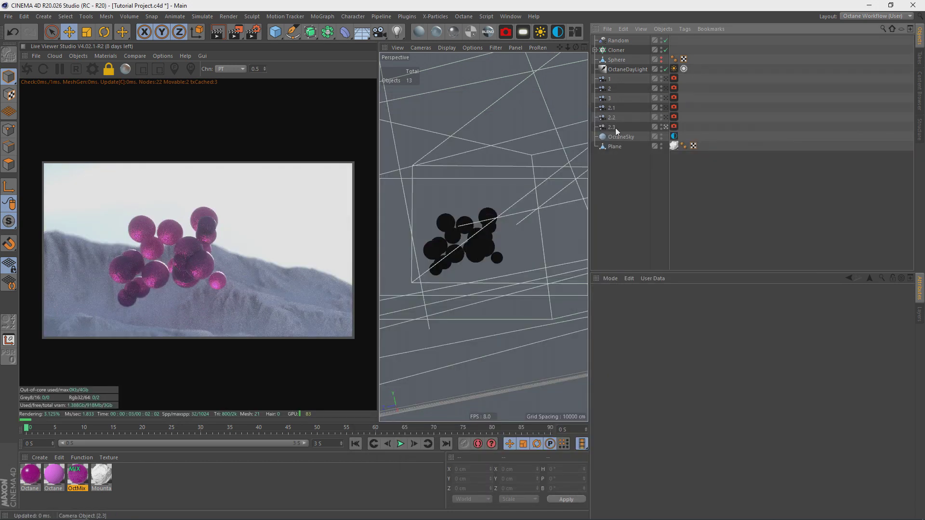
Reframe camera 2.3 from a lower, wider angle with the spheres floating left of centre in front of the mountain.
left_click(614, 128)
mouse_move(466, 236)
left_mouse_down("alt")
mouse_move(438, 244)
mouse_move(455, 244)
left_mouse_up("alt")
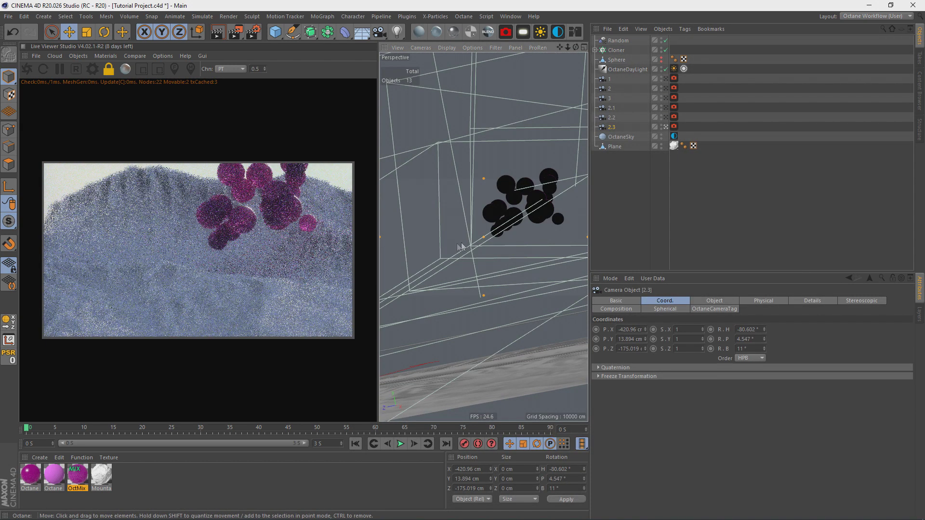
middle_click_drag(499, 231, 455, 282, "alt")
left_click(715, 302)
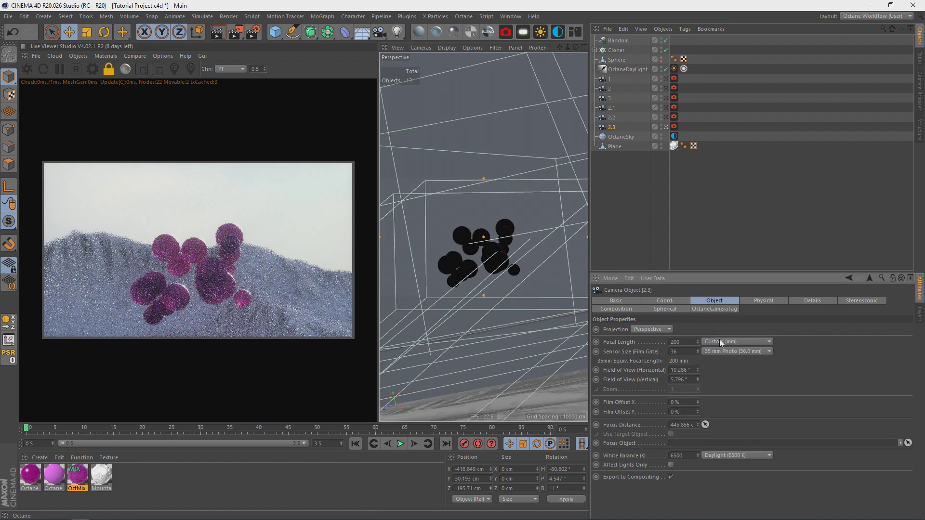
left_click_drag(567, 47, 585, 47)
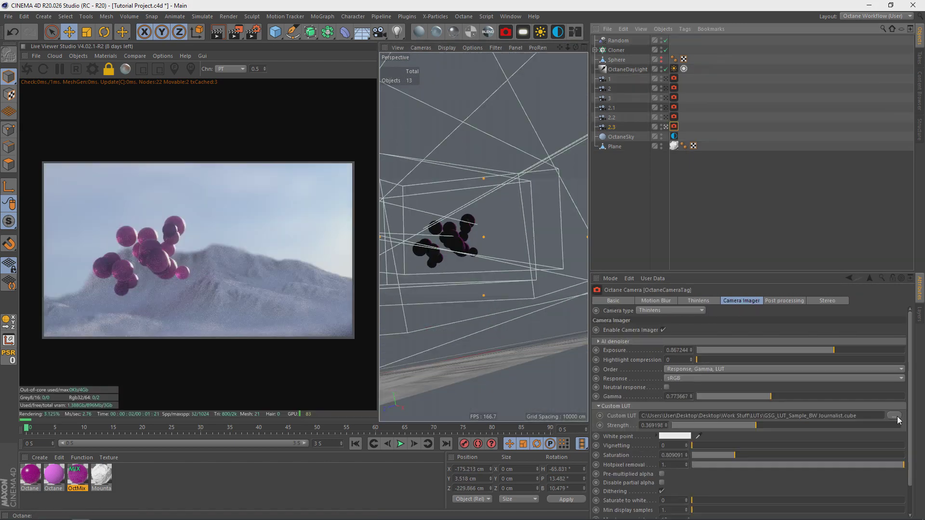
Swap camera 2.3's custom LUT for GSG_LUT_Sample_Analog 3.cube, set its strength to about 0.87 and raise the gamma slightly.
left_click(893, 415)
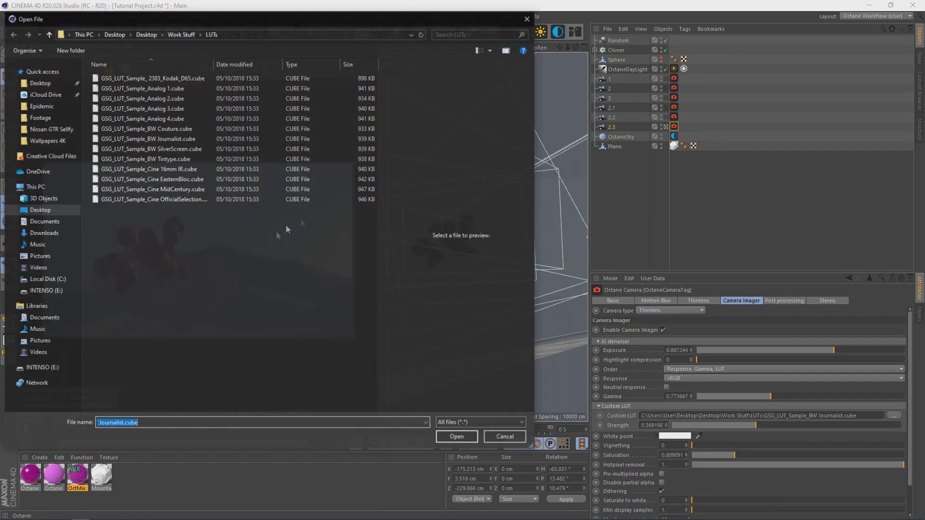
left_click(174, 108)
left_click(457, 437)
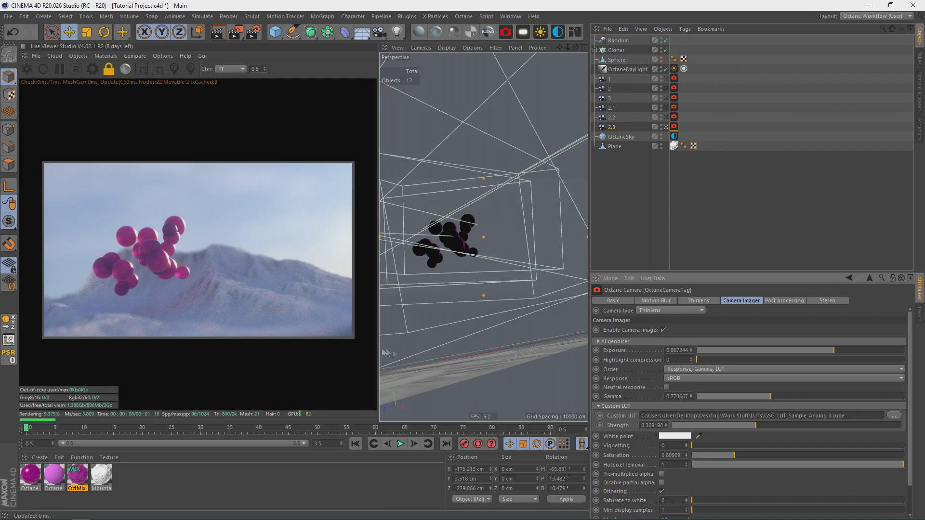
left_click_drag(769, 425, 870, 429)
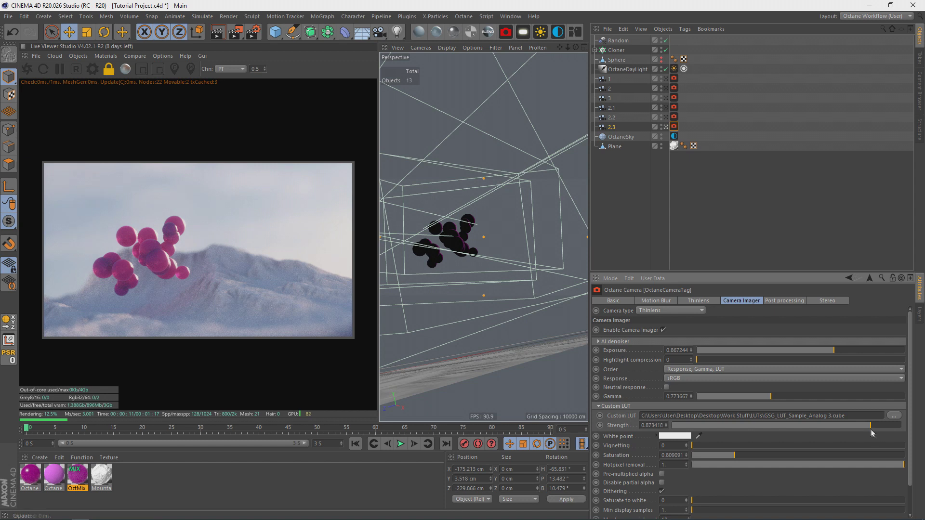
left_click_drag(770, 398, 775, 398)
Load GSG_LUT_Sample_Analog 3.cube as camera 2.2's custom LUT and raise that camera's gamma slightly.
left_click(674, 117)
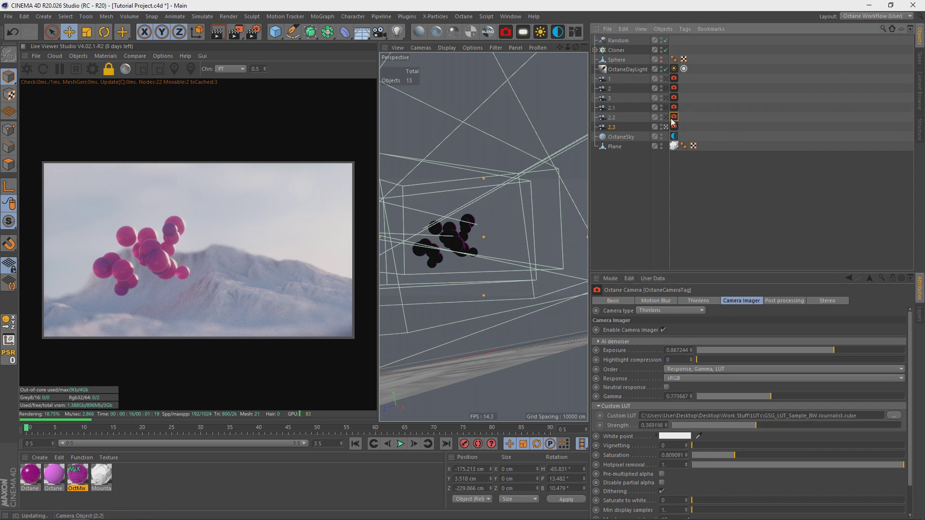
left_click(893, 415)
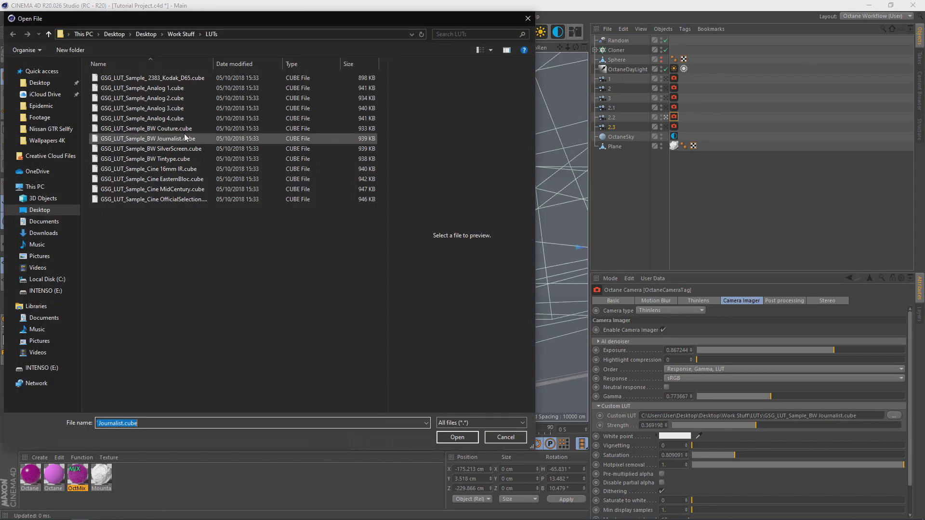
double_click(159, 108)
left_click_drag(770, 396, 776, 400)
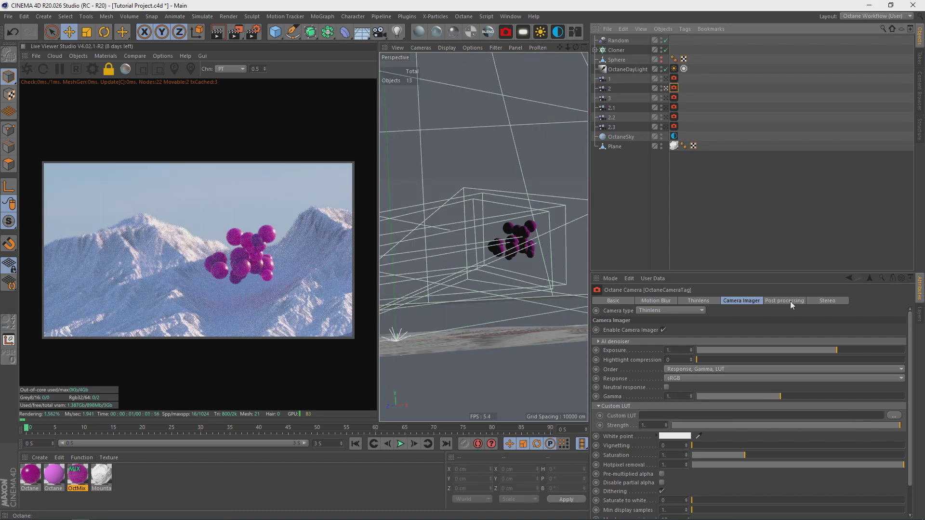
Reframe top-down camera 3 closer on the sphere cluster, placing the spheres near the centre of the render.
left_click(788, 300)
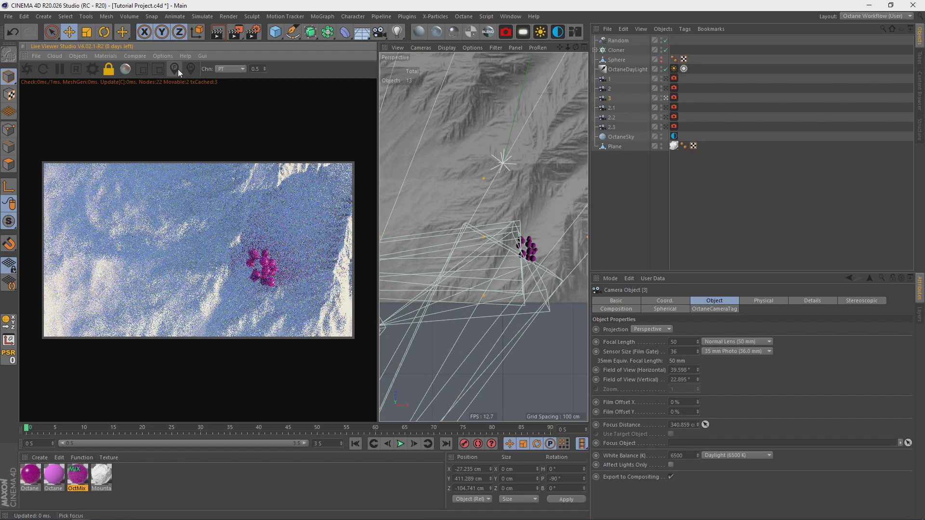
left_click_drag(567, 47, 621, 47)
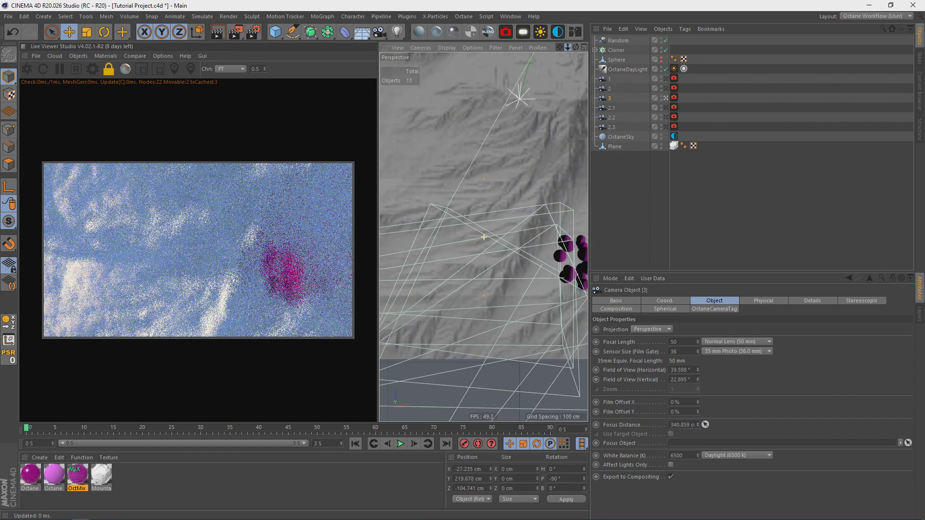
left_click_drag(559, 47, 464, 25)
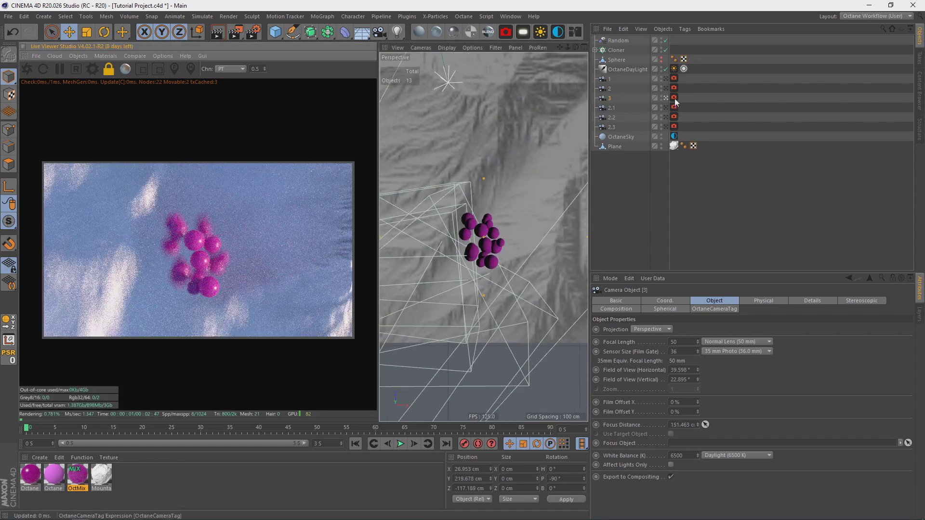
Lower camera 3's Thinlens aperture to soften the depth of field less, and load a custom LUT in its Camera Imager.
left_click(674, 97)
left_click(699, 301)
mouse_move(723, 350)
left_mouse_down()
mouse_move(867, 350)
mouse_move(729, 349)
left_mouse_up()
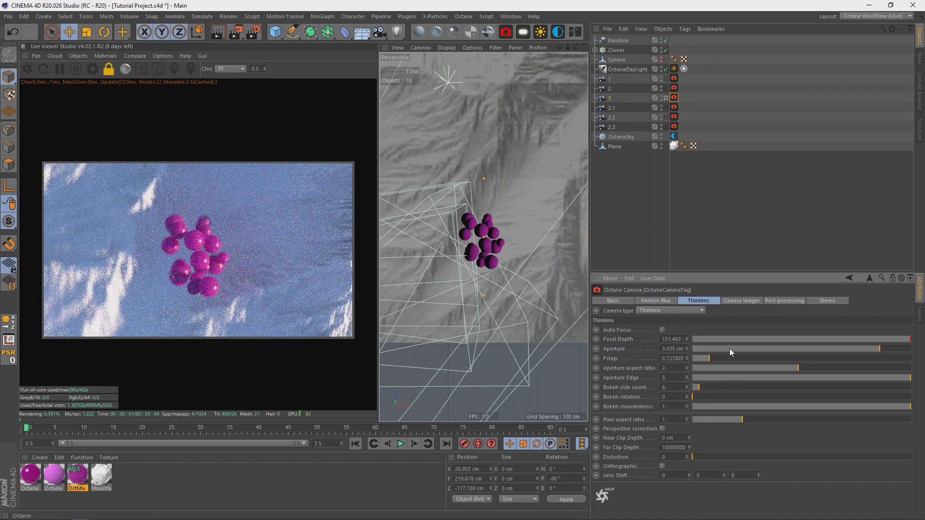
left_click(734, 299)
left_click(894, 415)
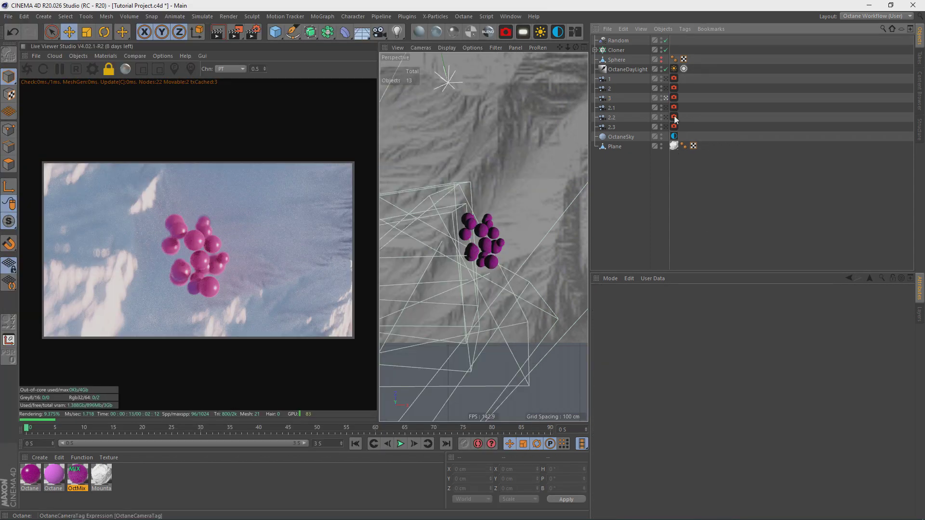
Look through camera 2.1 and group cameras 1, 2 and 3 under one null.
left_click(666, 107)
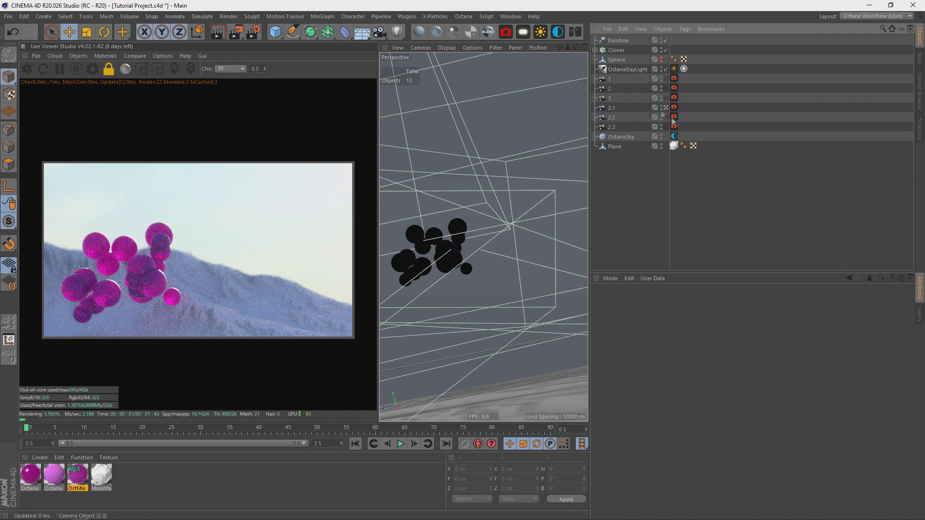
left_click_drag(638, 78, 606, 81)
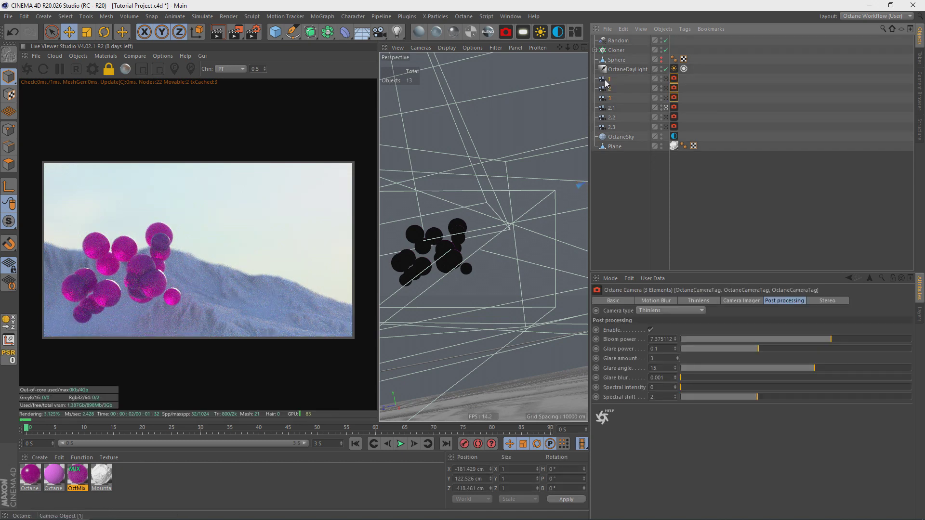
key("alt+g")
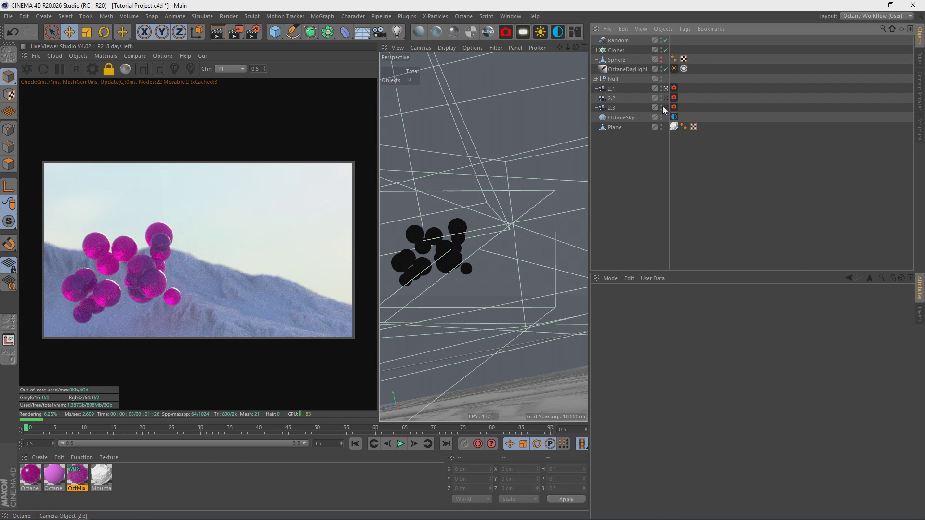
Look through camera 2.3 and rename it Main.
left_click(665, 108)
double_click(612, 107)
type("Mai")
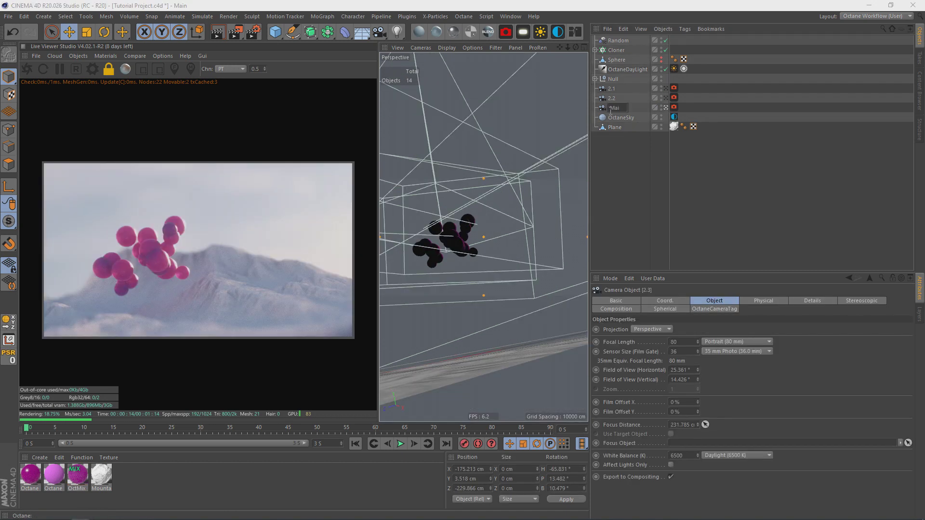
type("n")
key("Return")
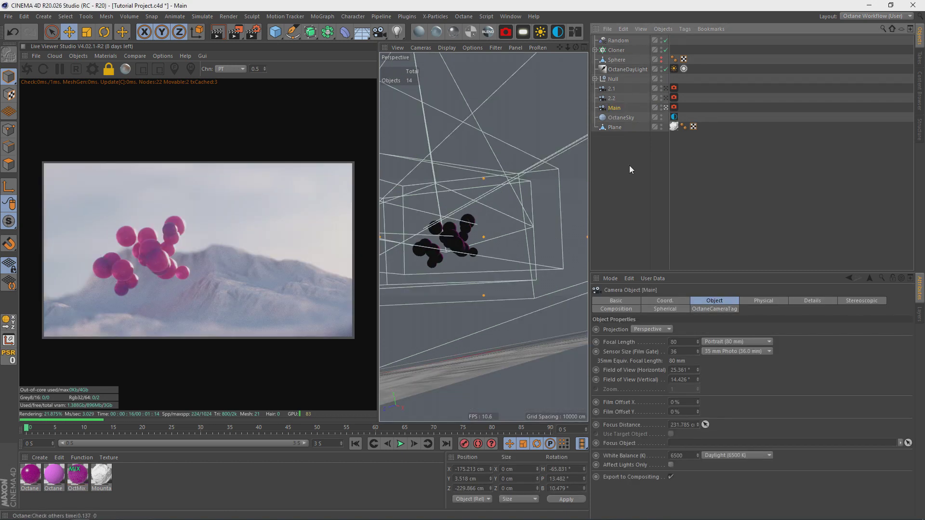
left_click(618, 187)
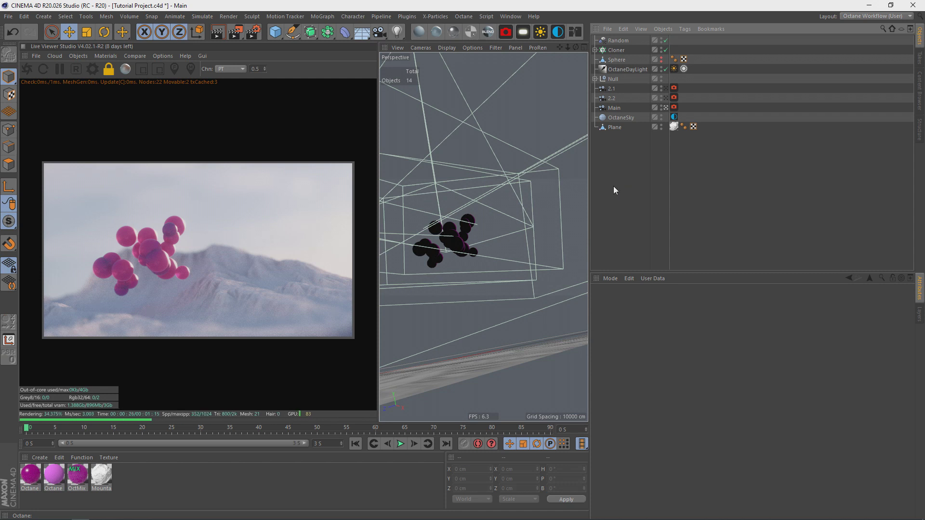
In the Mountain material's node graph, add a Mix material and connect Mountain to its Material1 input.
double_click(99, 475)
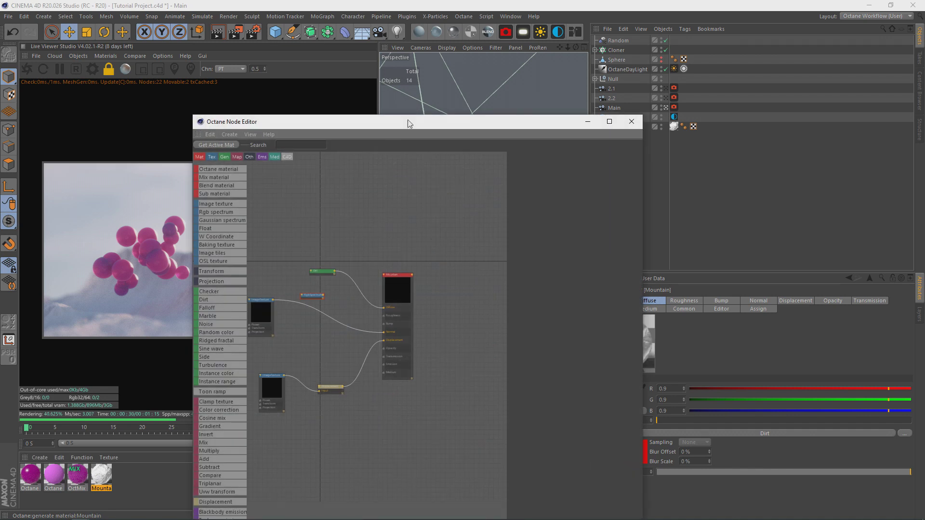
left_click_drag(406, 122, 585, 114)
left_click(397, 169)
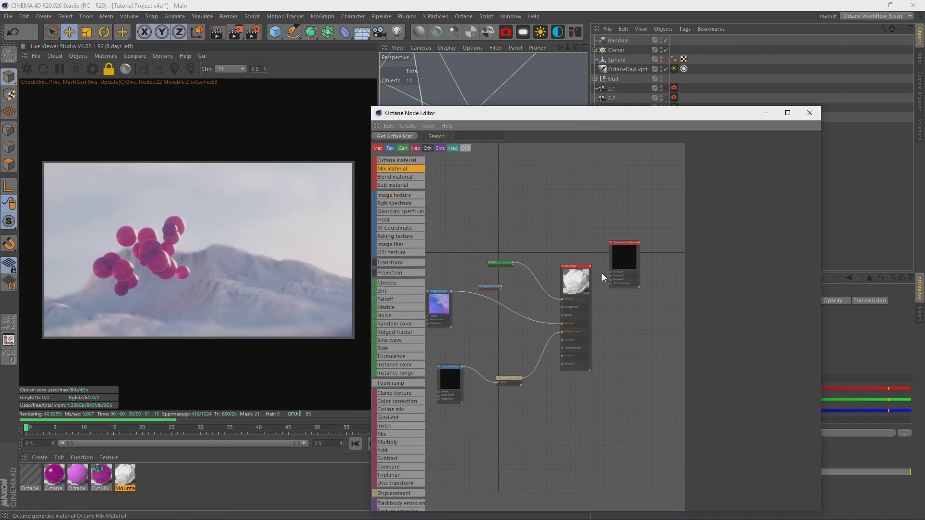
left_click_drag(590, 266, 611, 276)
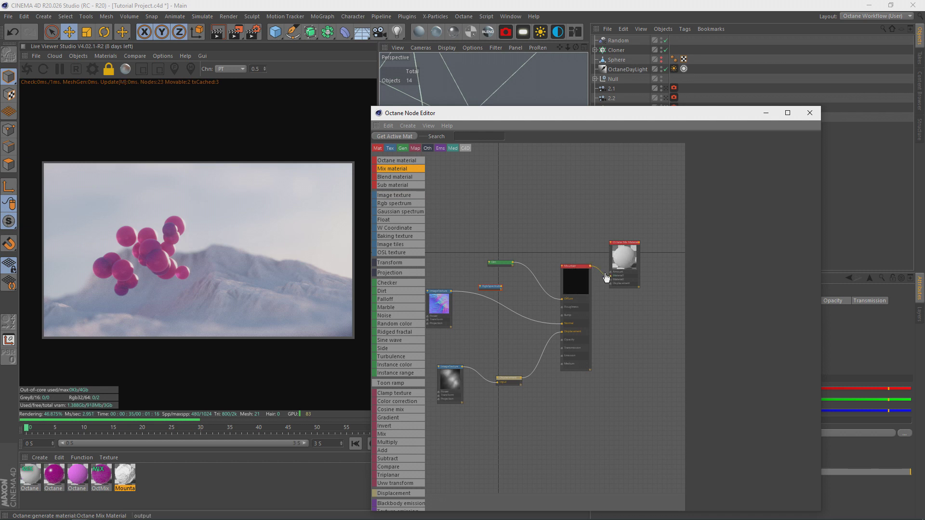
Add an Octane material as the mix's Material2 and connect the existing Displacement node to the mix's Displacement input.
left_click_drag(556, 414, 561, 422)
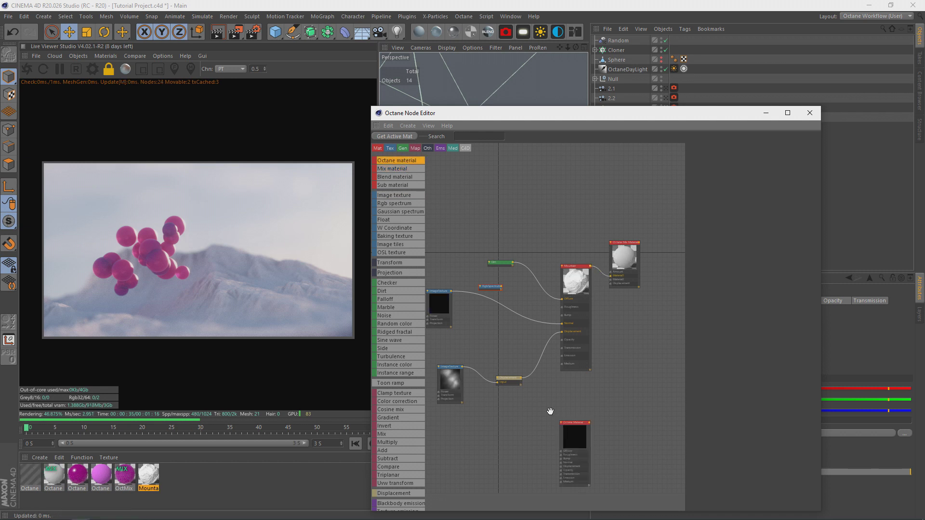
left_click_drag(589, 422, 610, 280)
left_click_drag(520, 378, 610, 283)
left_click(558, 205)
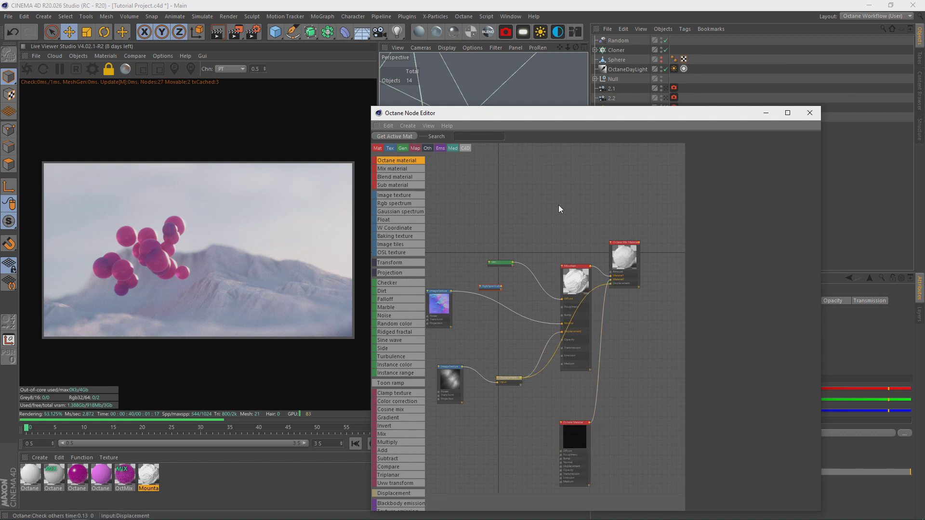
Assign the new mix material to the Plane and connect a Float texture to the mix's Amount input.
left_click_drag(558, 113, 560, 192)
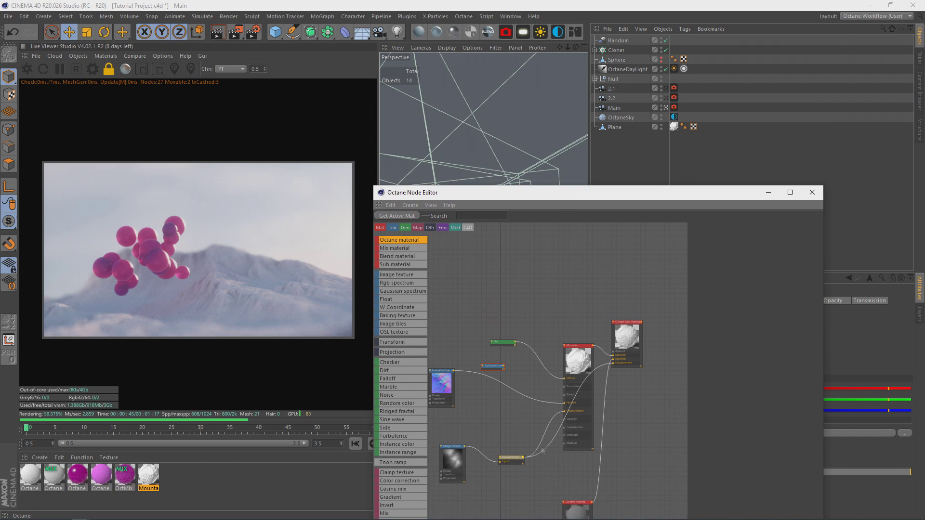
left_click(56, 478)
left_click_drag(590, 196, 619, 116)
left_click_drag(417, 220, 642, 273)
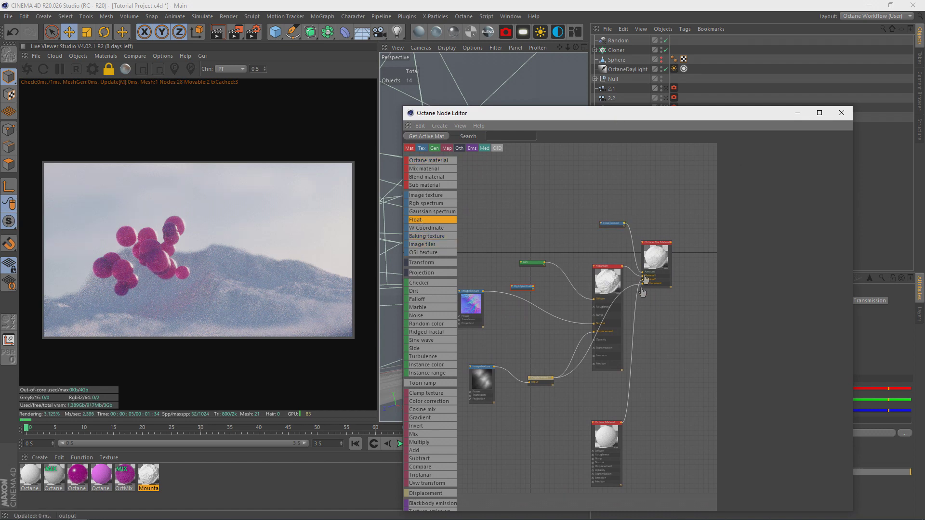
Change the second Octane material's type to Specular and lower its index to about 1.
left_click(605, 436)
left_click(786, 279)
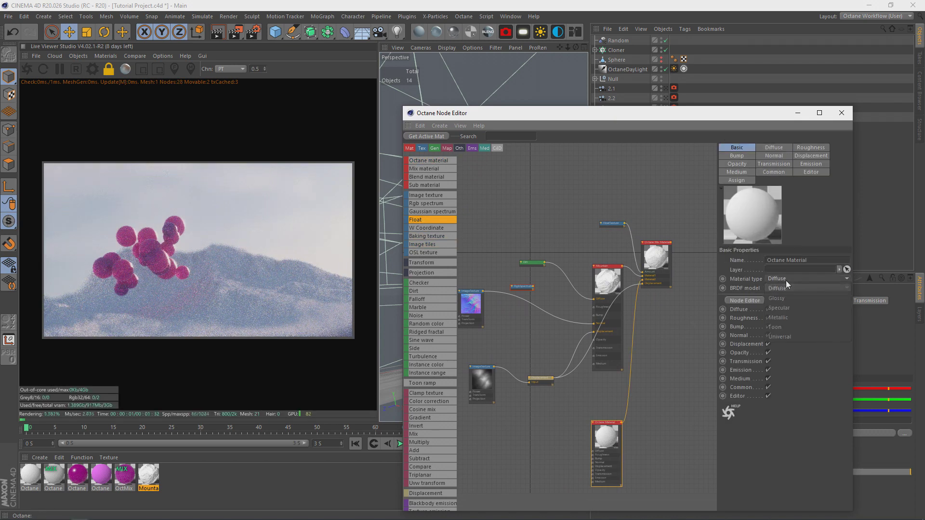
left_click(778, 308)
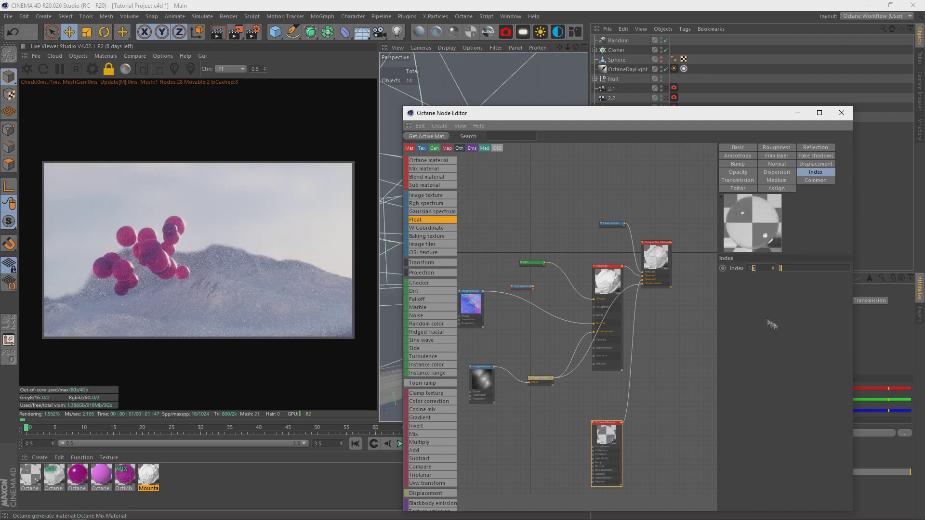
type("1")
key("Return")
Enable fake shadows on the Specular material and set its roughness float to about 0.34.
left_click(815, 156)
left_click(770, 267)
left_click_drag(606, 434, 612, 407)
left_click(775, 148)
left_click(805, 300)
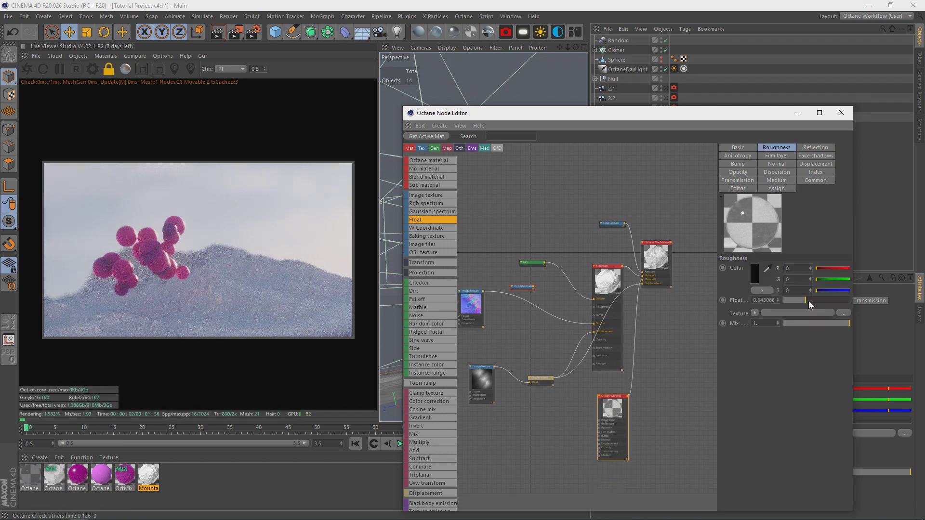
Add a Scattering medium node and three RGB Spectrum nodes beside the Specular material.
scroll(439, 475, "down", 5)
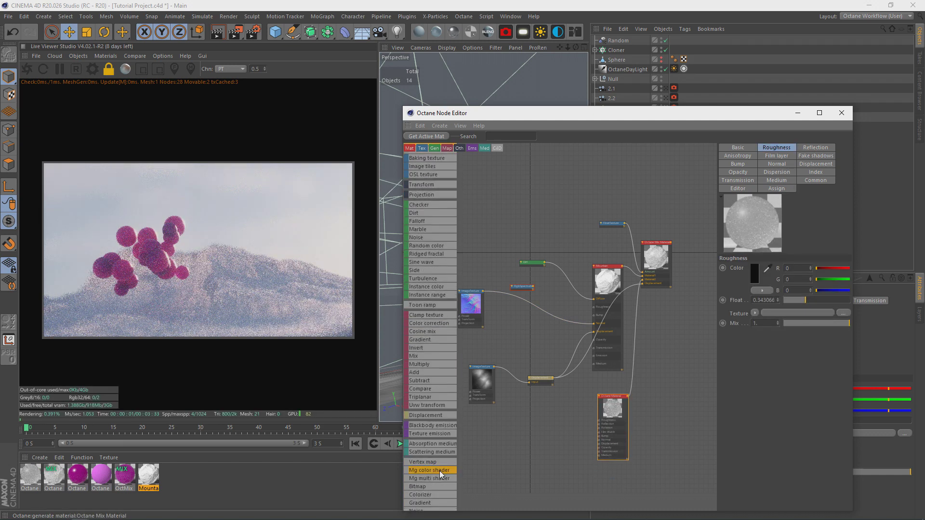
left_click_drag(428, 457, 535, 450)
scroll(431, 330, "up", 5)
left_click_drag(432, 204, 484, 242)
left_click_drag(497, 437, 540, 424, "ctrl")
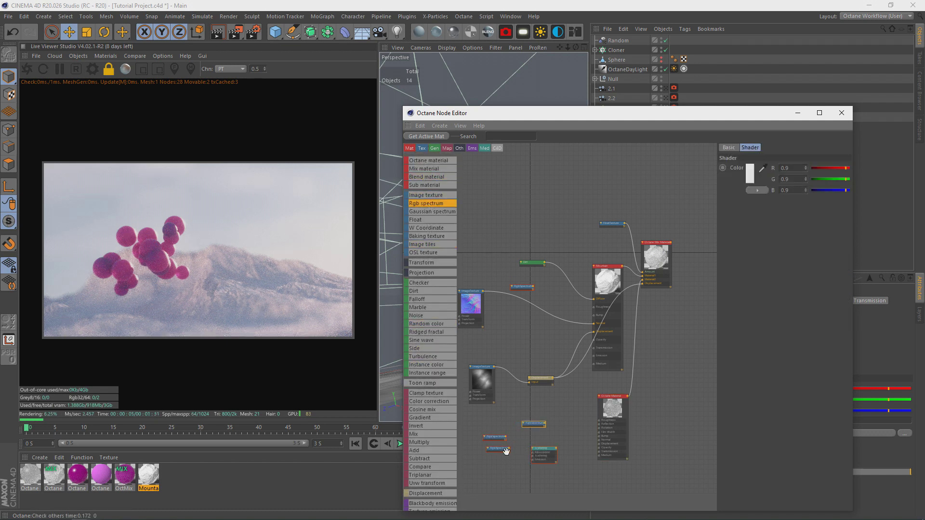
Feed two RGB Spectrums into the Scattering medium, then connect it to the Specular material's Medium and the third spectrum to Transmission.
left_click_drag(509, 448, 605, 452)
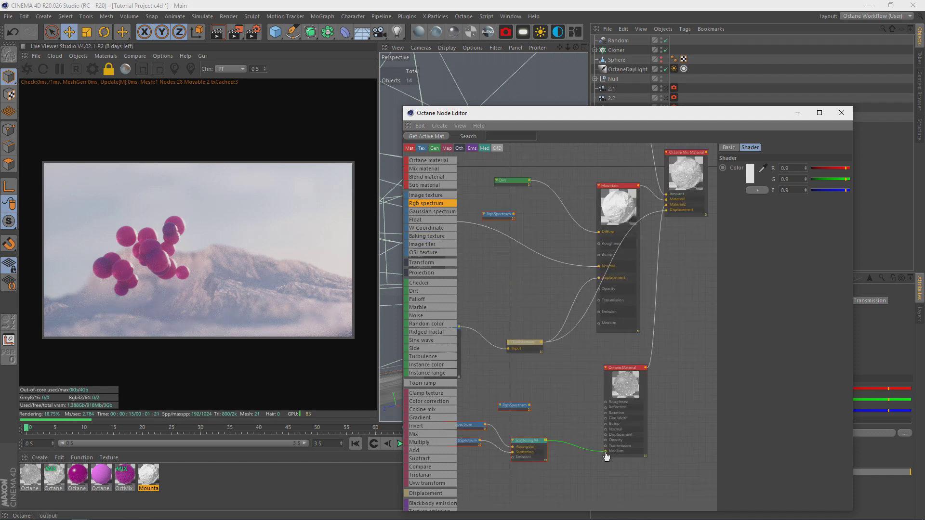
left_click_drag(529, 405, 606, 447)
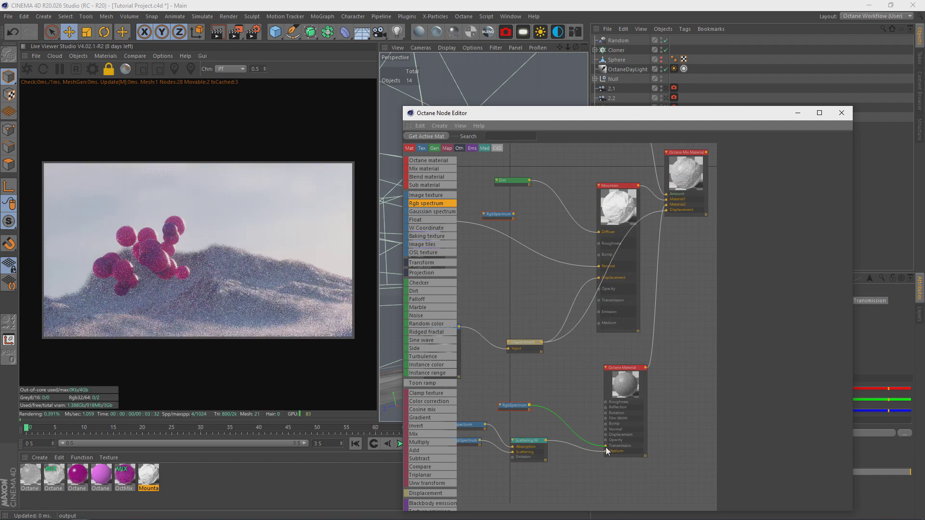
middle_click_drag(523, 424, 531, 425)
Set the Scattering medium's density to about 29.3.
left_click(529, 440)
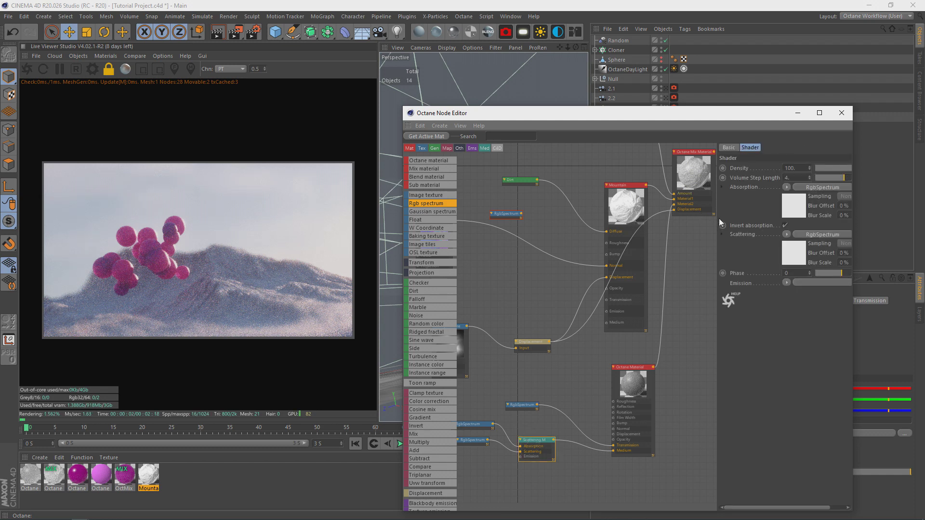
left_click_drag(836, 168, 835, 169)
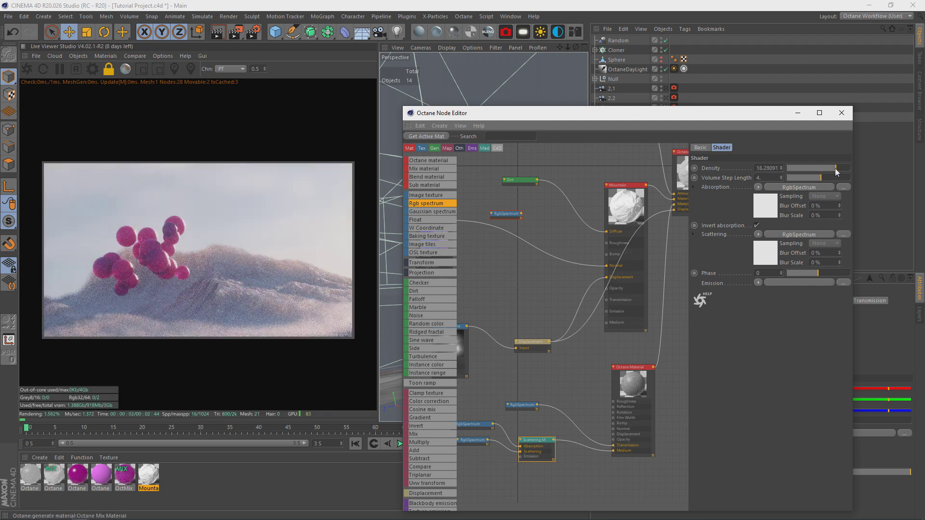
left_click_drag(834, 168, 838, 167)
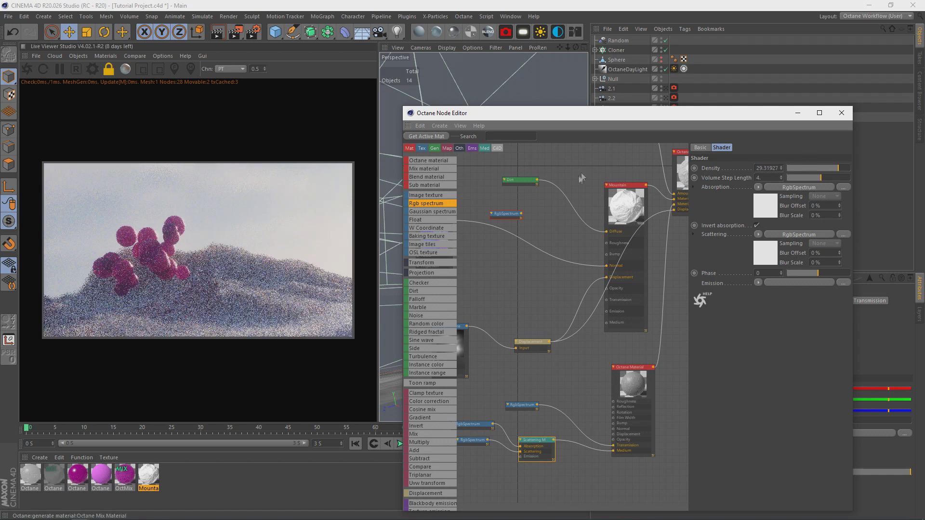
Set the mix amount's Float texture to about 0.34 and the Specular material's roughness to about 0.64, then close the node graph.
middle_click_drag(581, 175, 550, 227)
left_click(599, 176)
left_click_drag(794, 169, 782, 169)
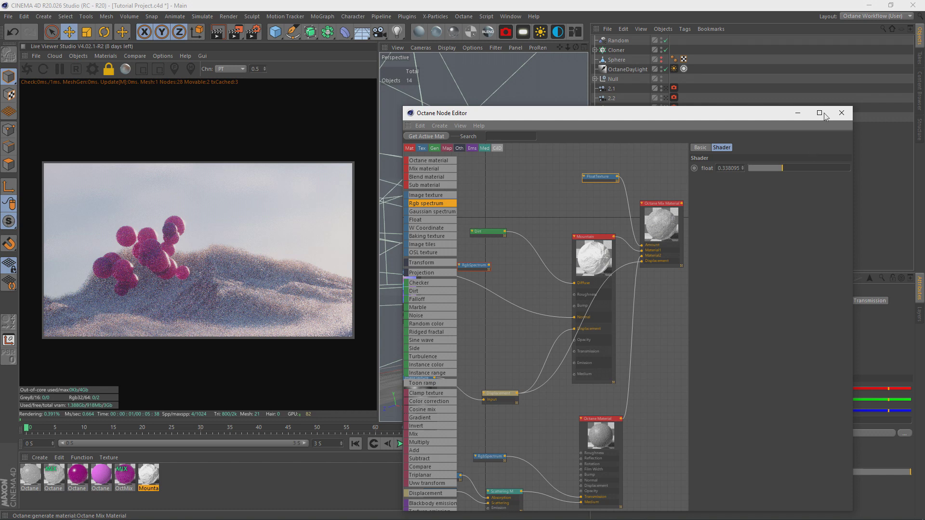
left_click(602, 440)
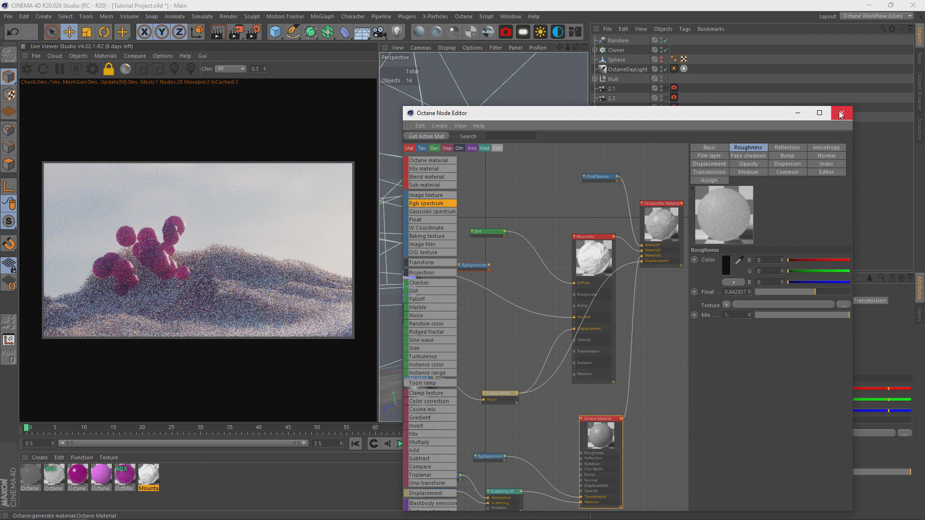
left_click(841, 113)
Set the Main camera's Thinlens aperture to about 0.865 cm.
left_click(674, 107)
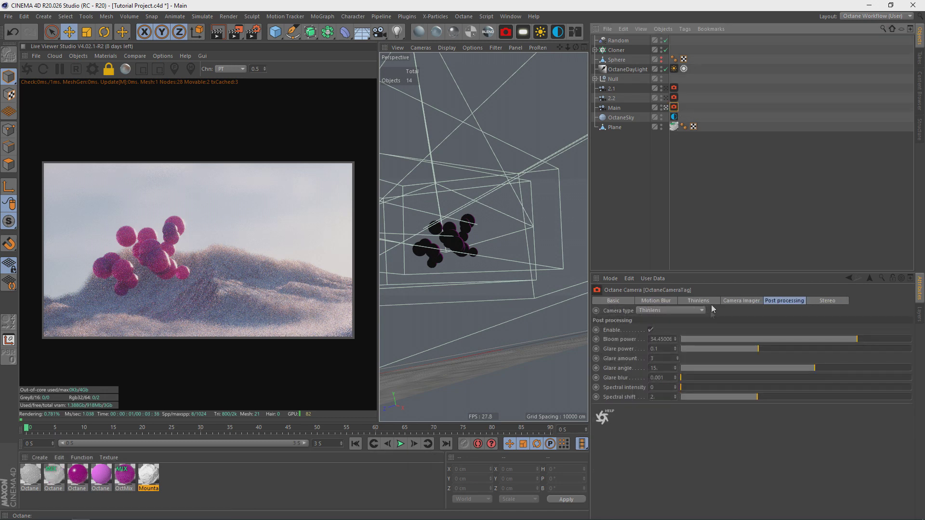
left_click(709, 300)
left_click_drag(747, 349, 739, 349)
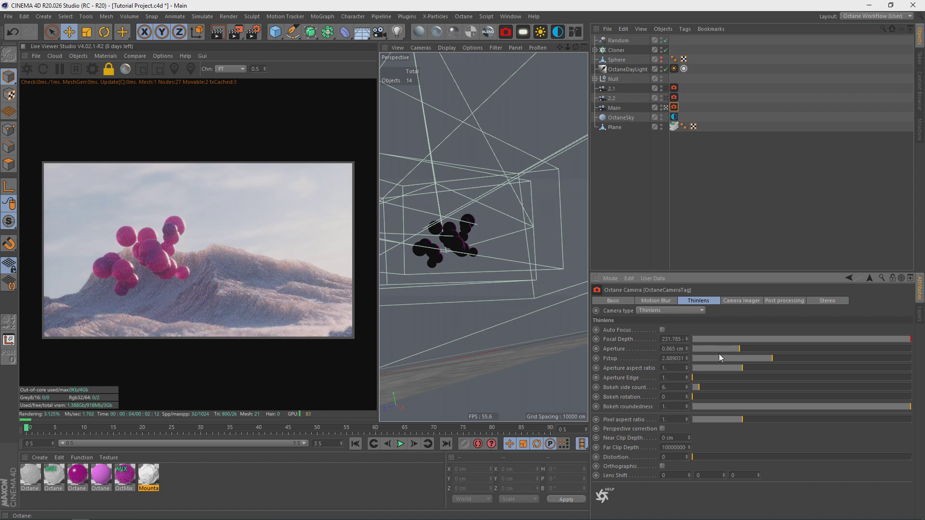
Lower the Main camera's Camera Imager gamma to about 0.65.
left_click(747, 301)
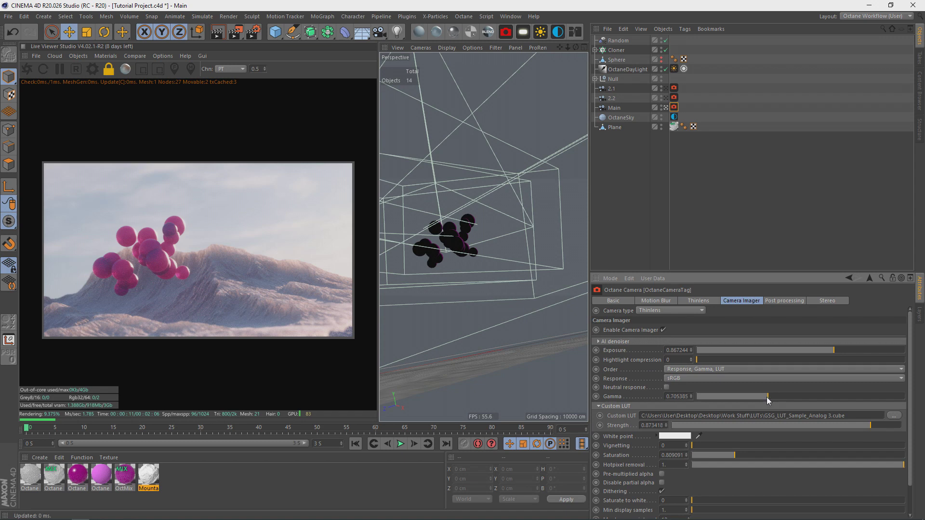
mouse_move(768, 400)
left_mouse_down()
mouse_move(755, 400)
mouse_move(766, 401)
left_mouse_up()
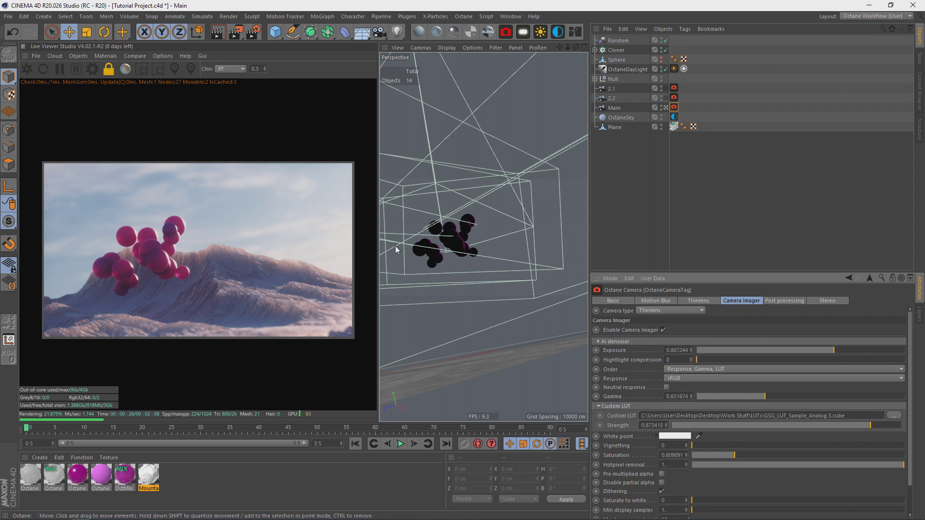
left_click(593, 206)
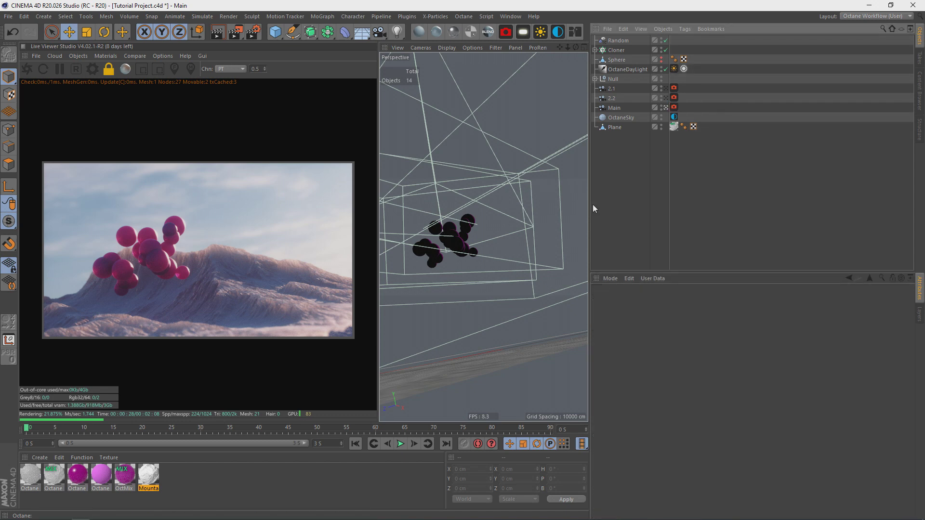
Inspect the Cloner's child sphere and object settings.
left_click(595, 50)
left_click(605, 51)
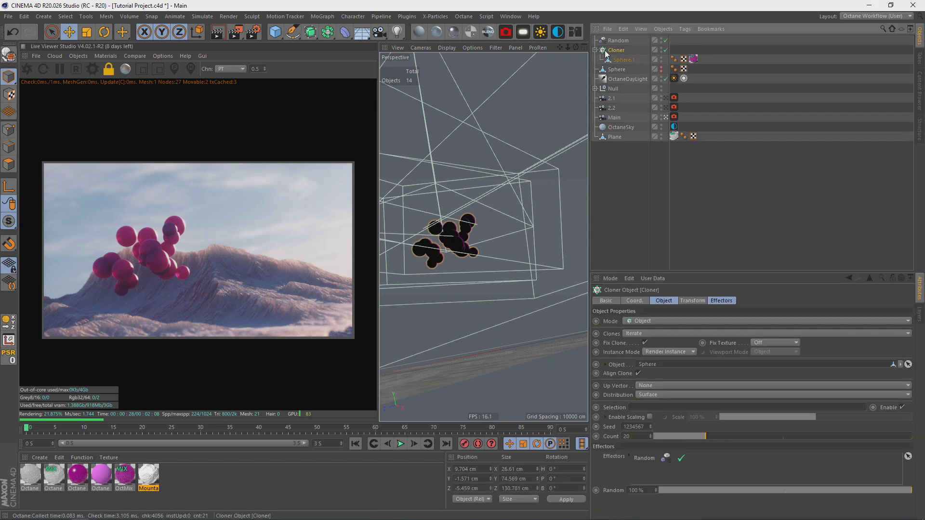
left_click(595, 50)
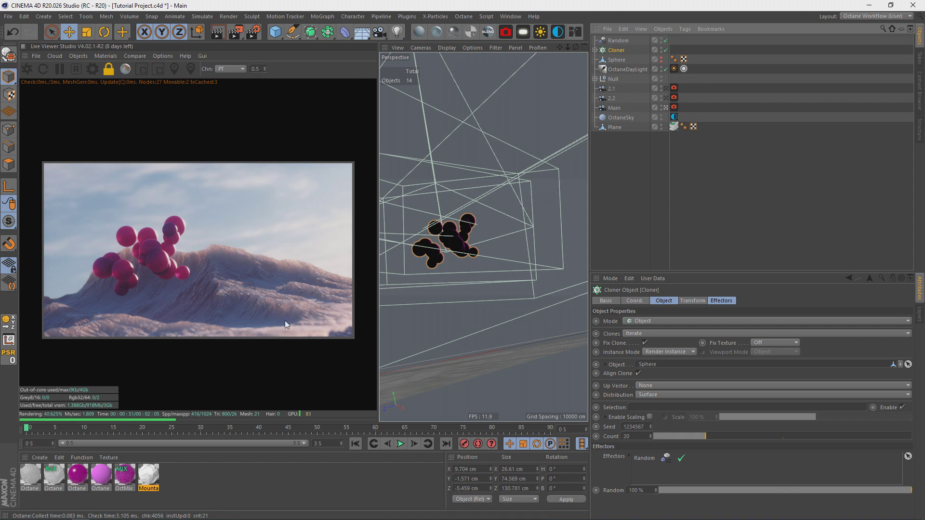
Preview the new mountain material through cameras 2.2 and 2.1.
left_click(665, 98)
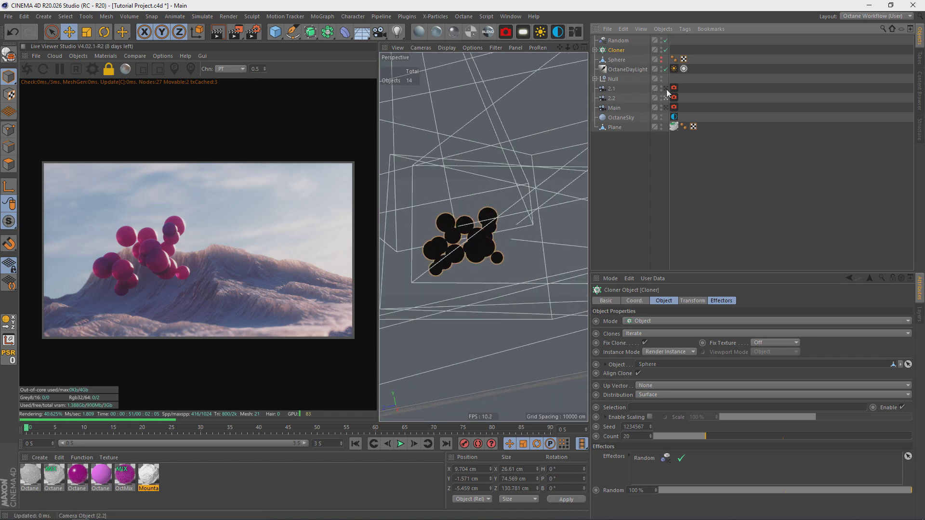
left_click(666, 89)
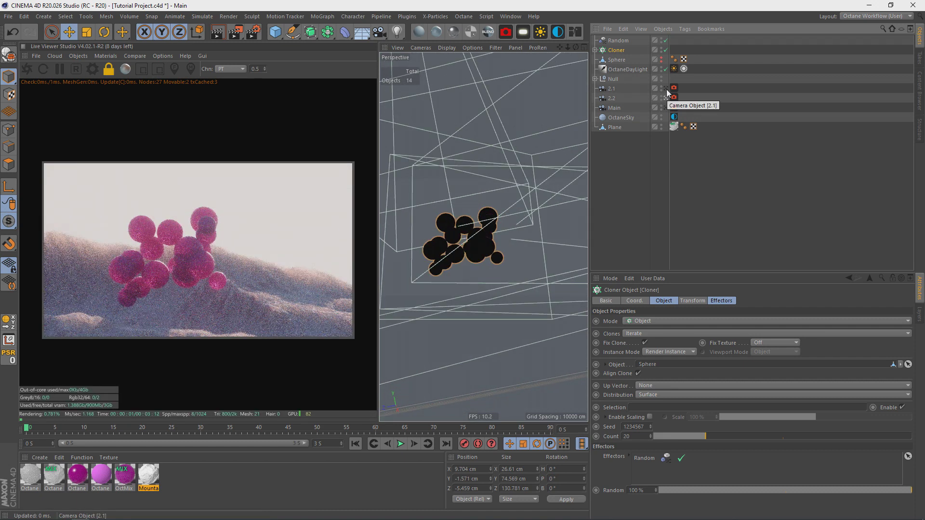